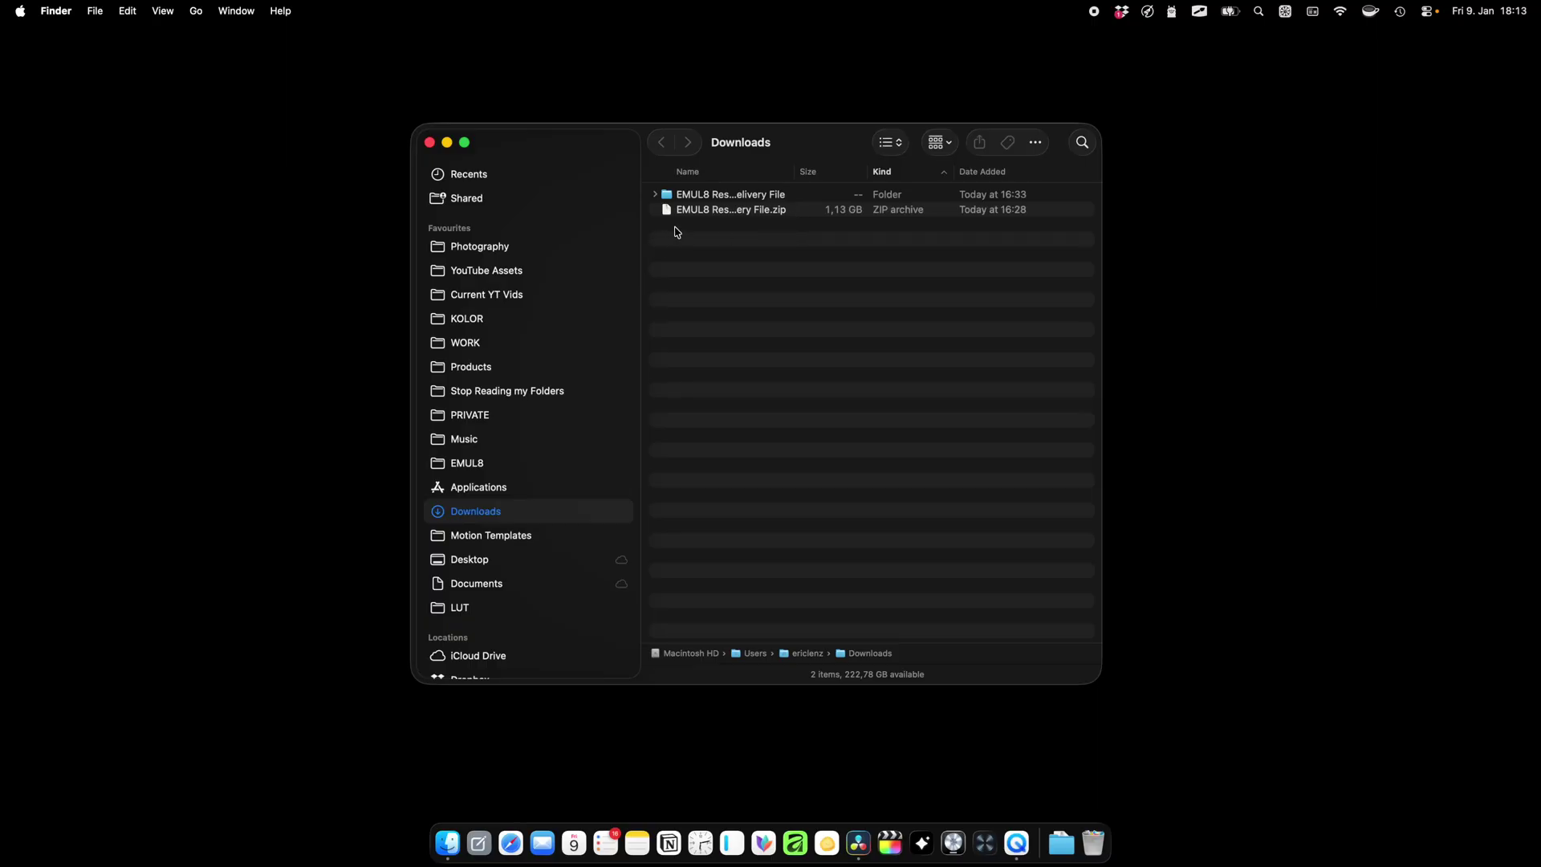
# Open the EMUL8 Resolve Delivery File folder in Downloads and check its three subfolders.
pyautogui.click(732, 212)
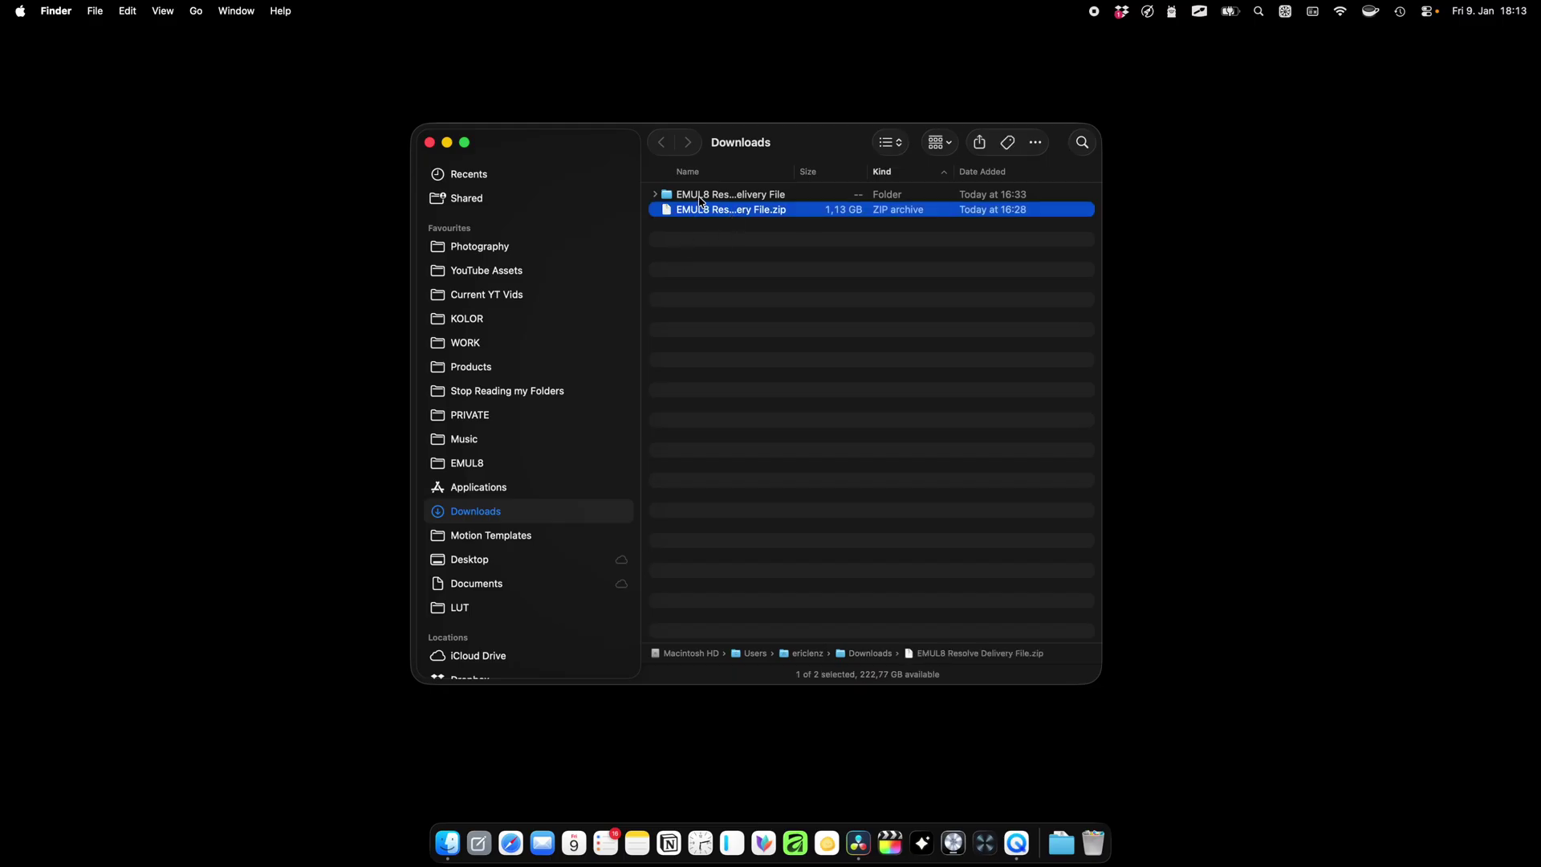
pyautogui.click(703, 194)
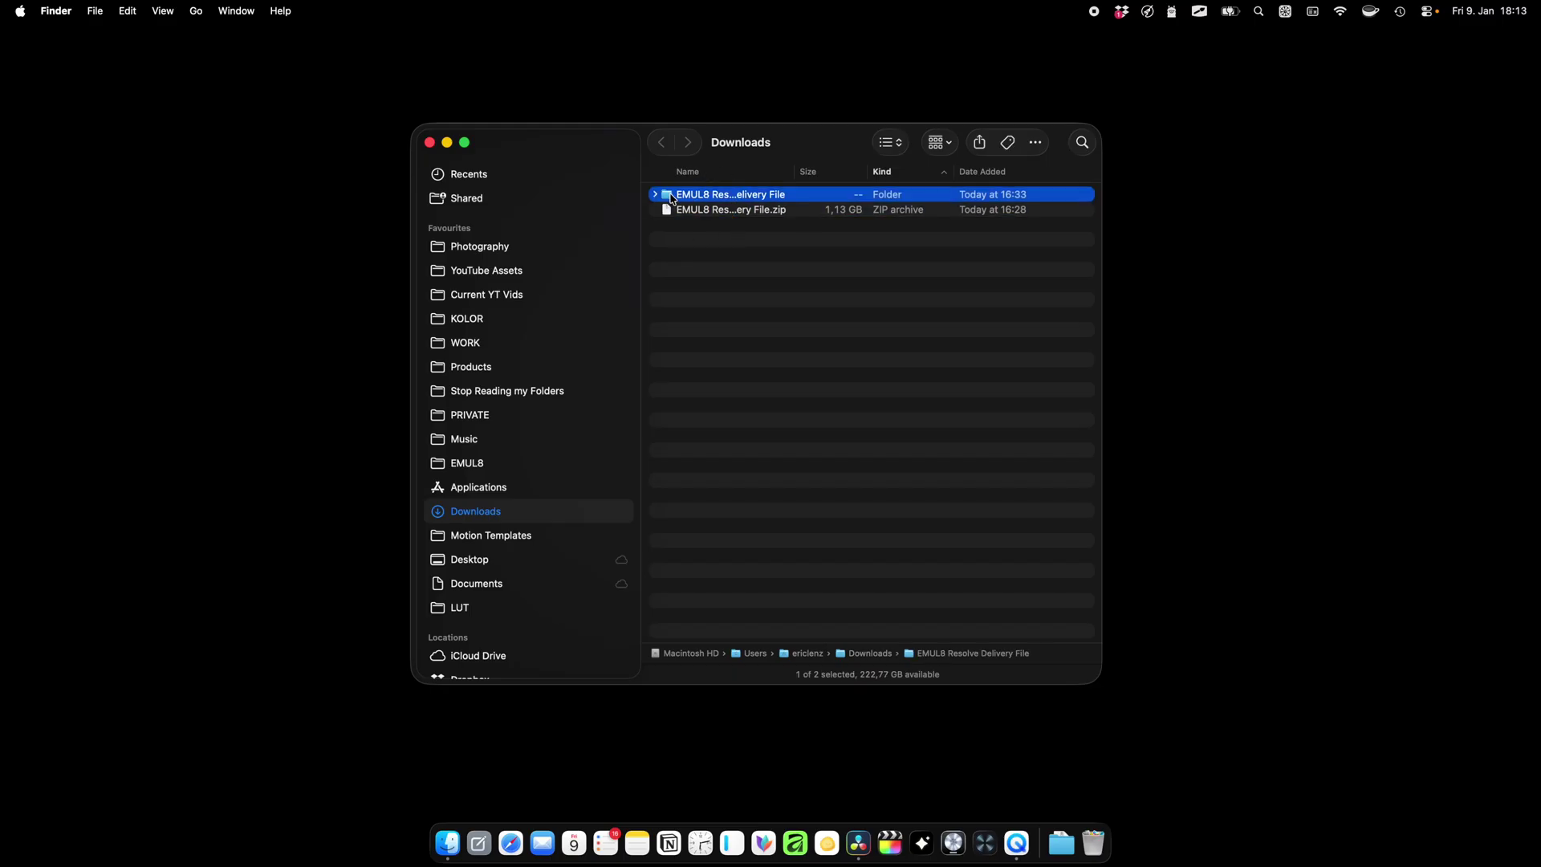
pyautogui.keyDown('super'); pyautogui.click(701, 195); pyautogui.keyUp('super')
pyautogui.doubleClick(669, 197)
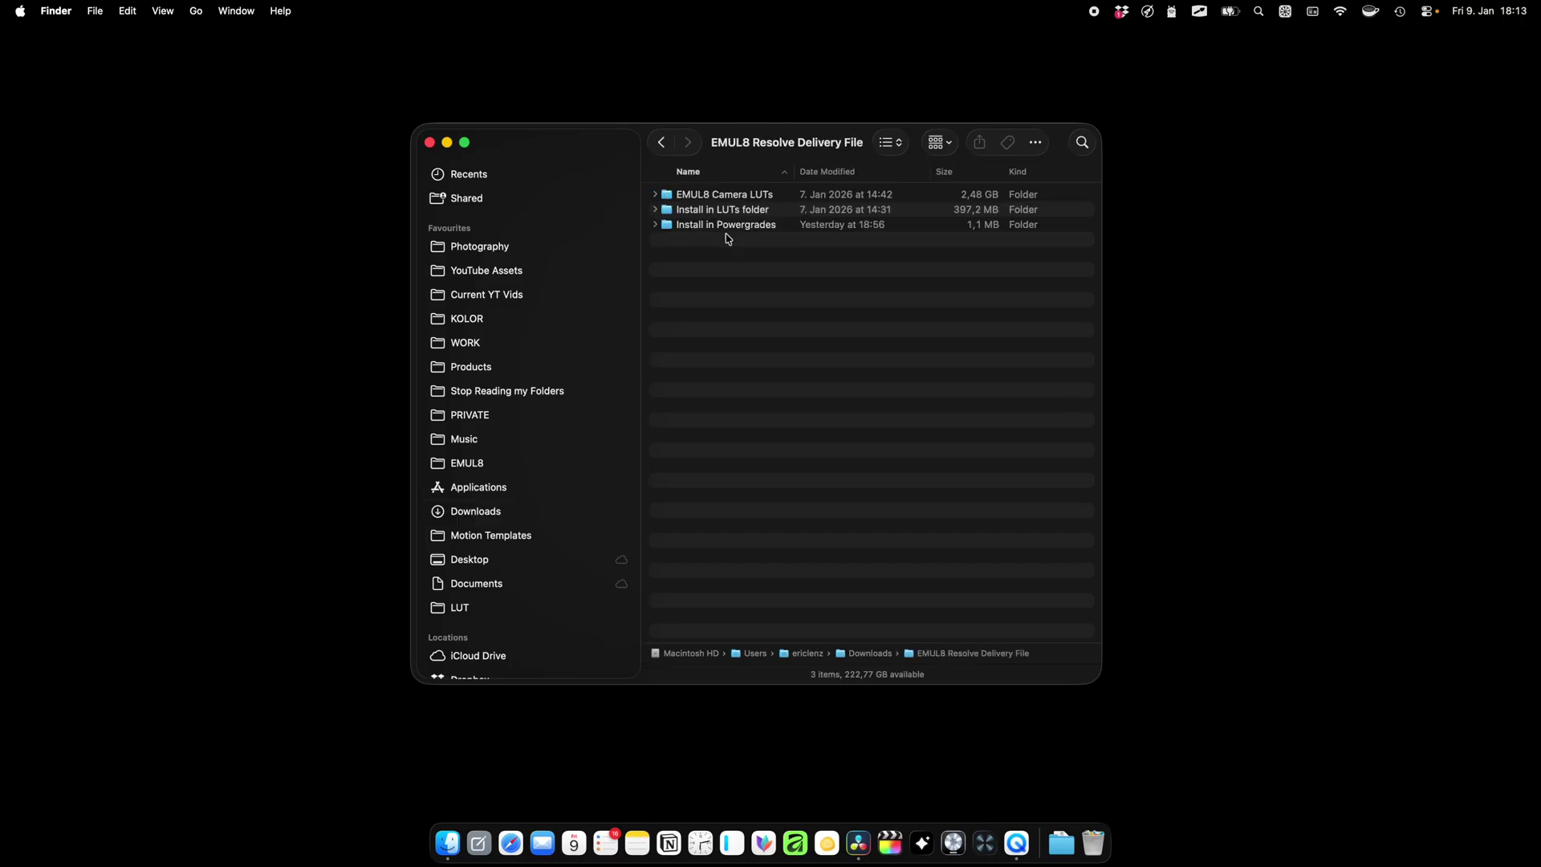
pyautogui.click(706, 196)
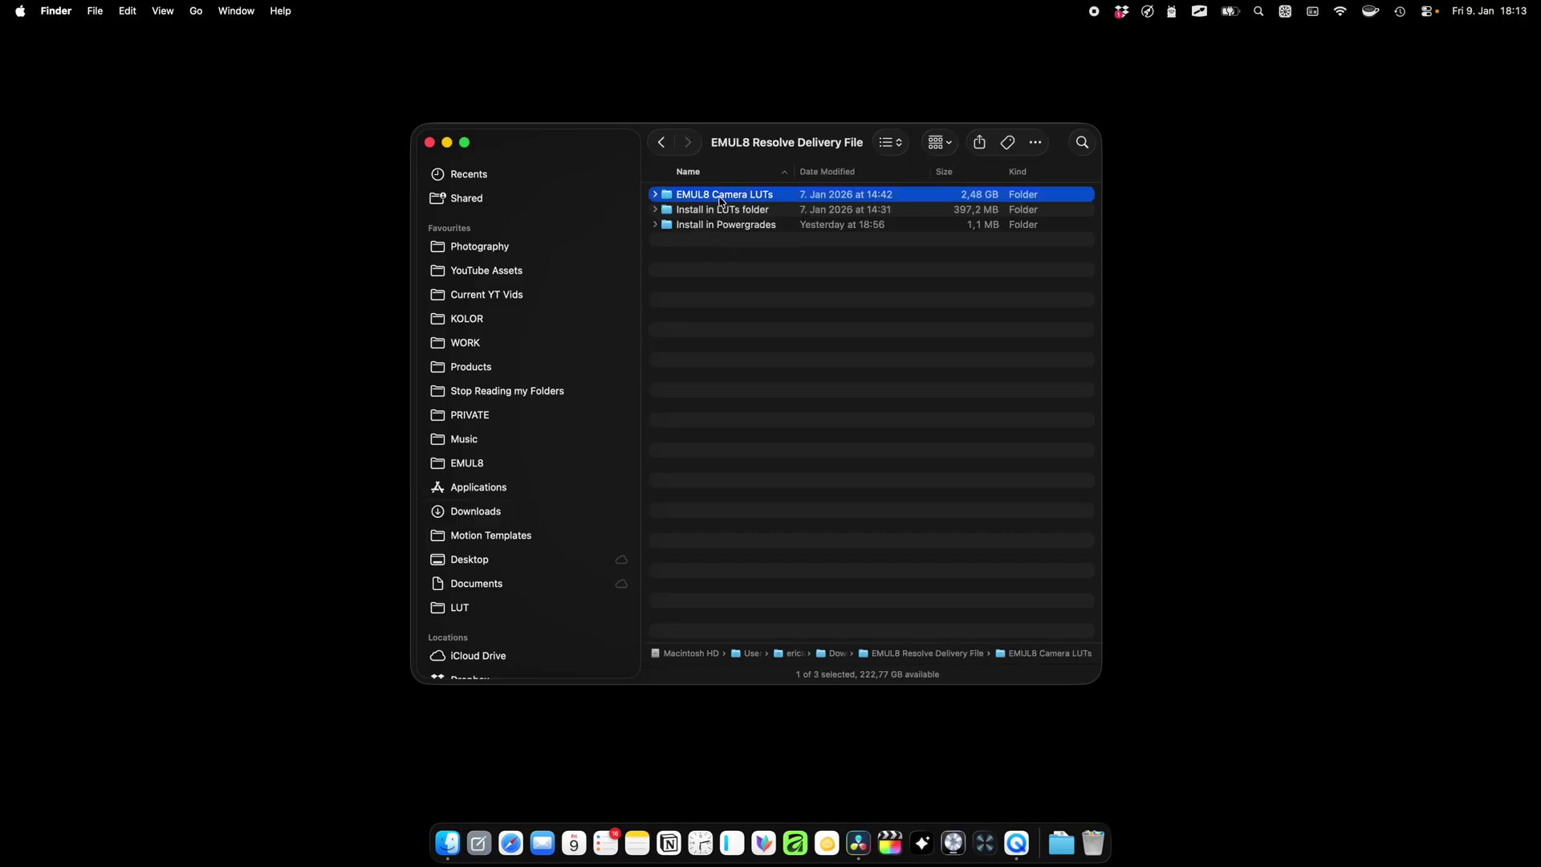
pyautogui.click(726, 209)
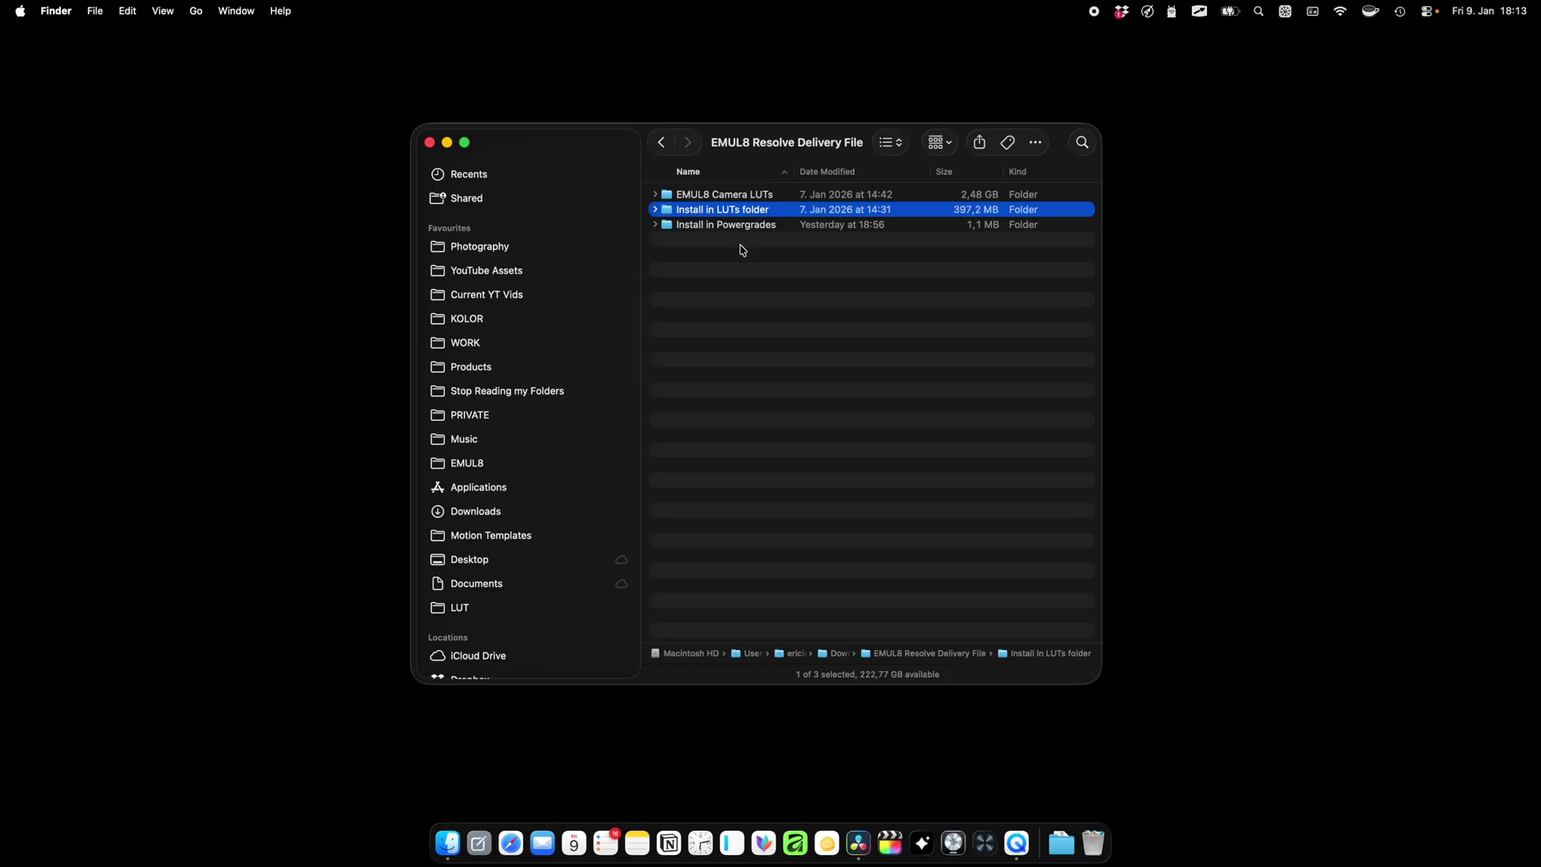
pyautogui.click(744, 228)
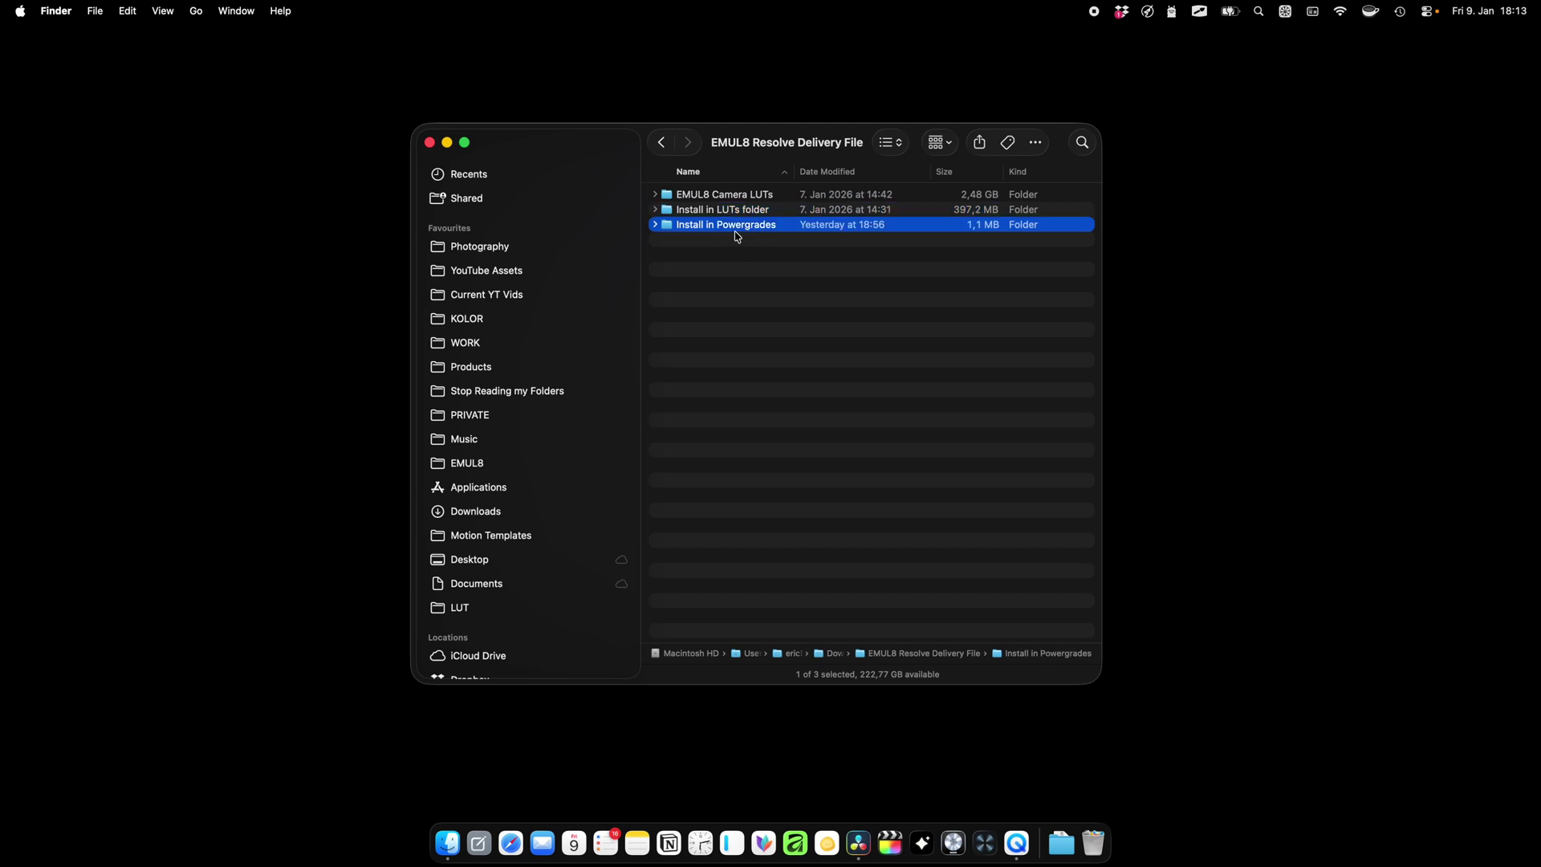
# On the Color page, open the LUT browser and reveal the LUTs folder in Finder.
pyautogui.click(736, 243)
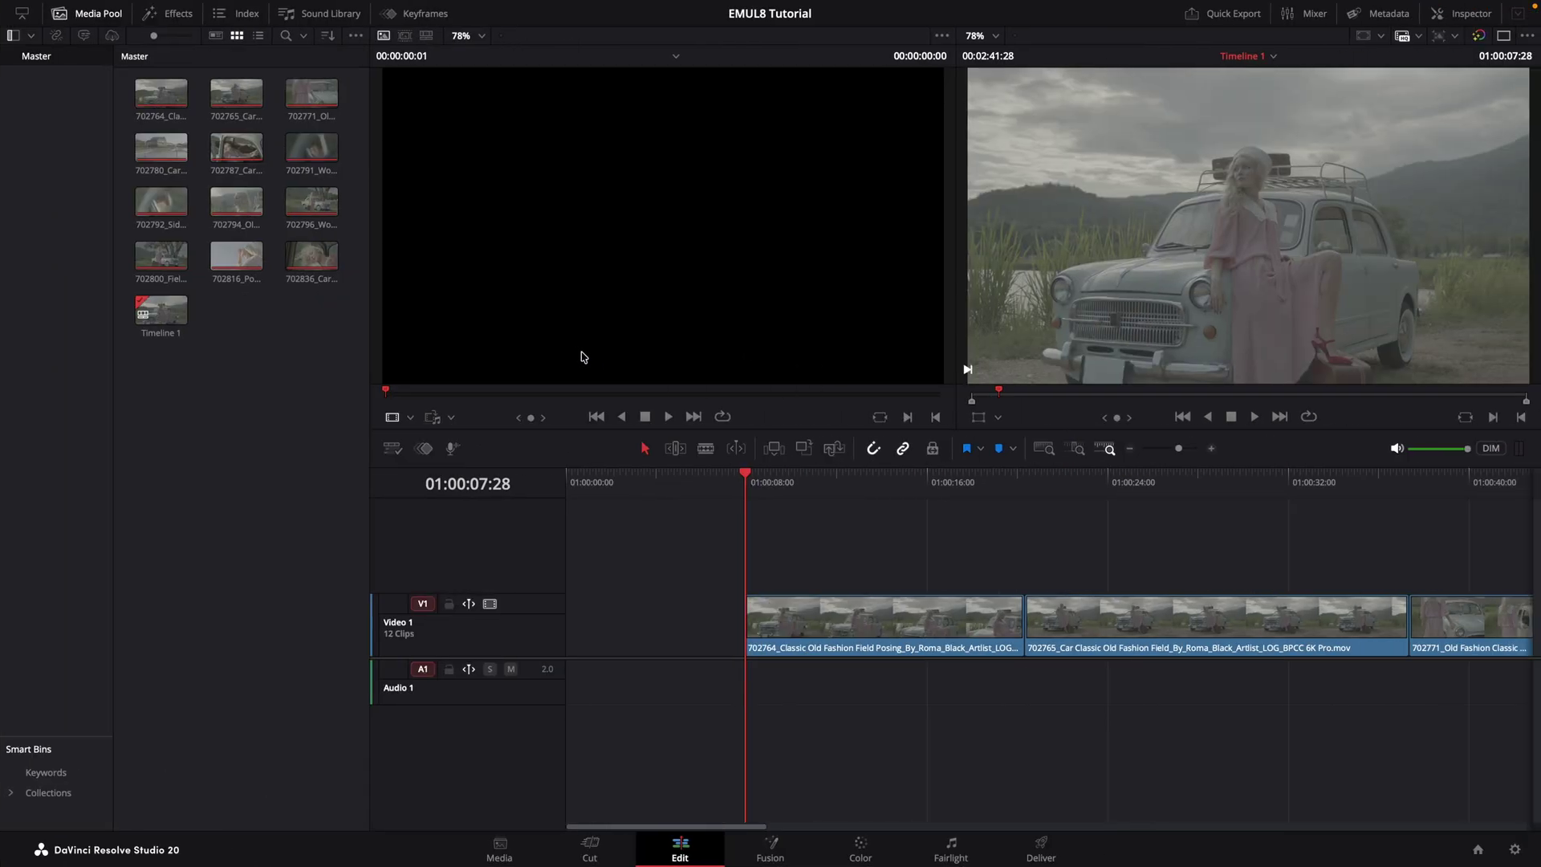
pyautogui.click(858, 846)
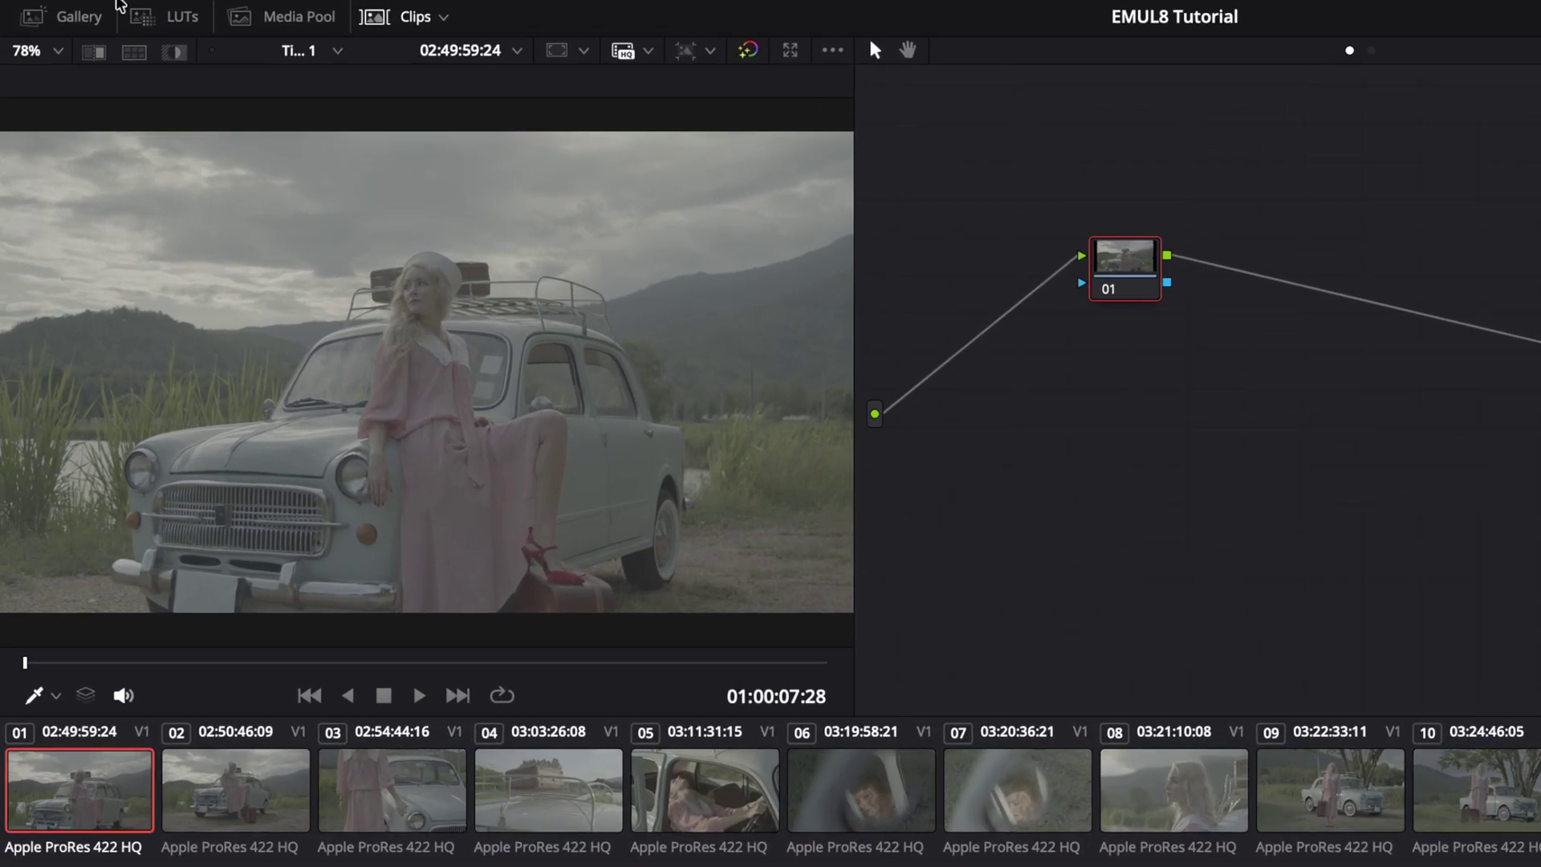
pyautogui.click(121, 14)
pyautogui.rightClick(85, 101)
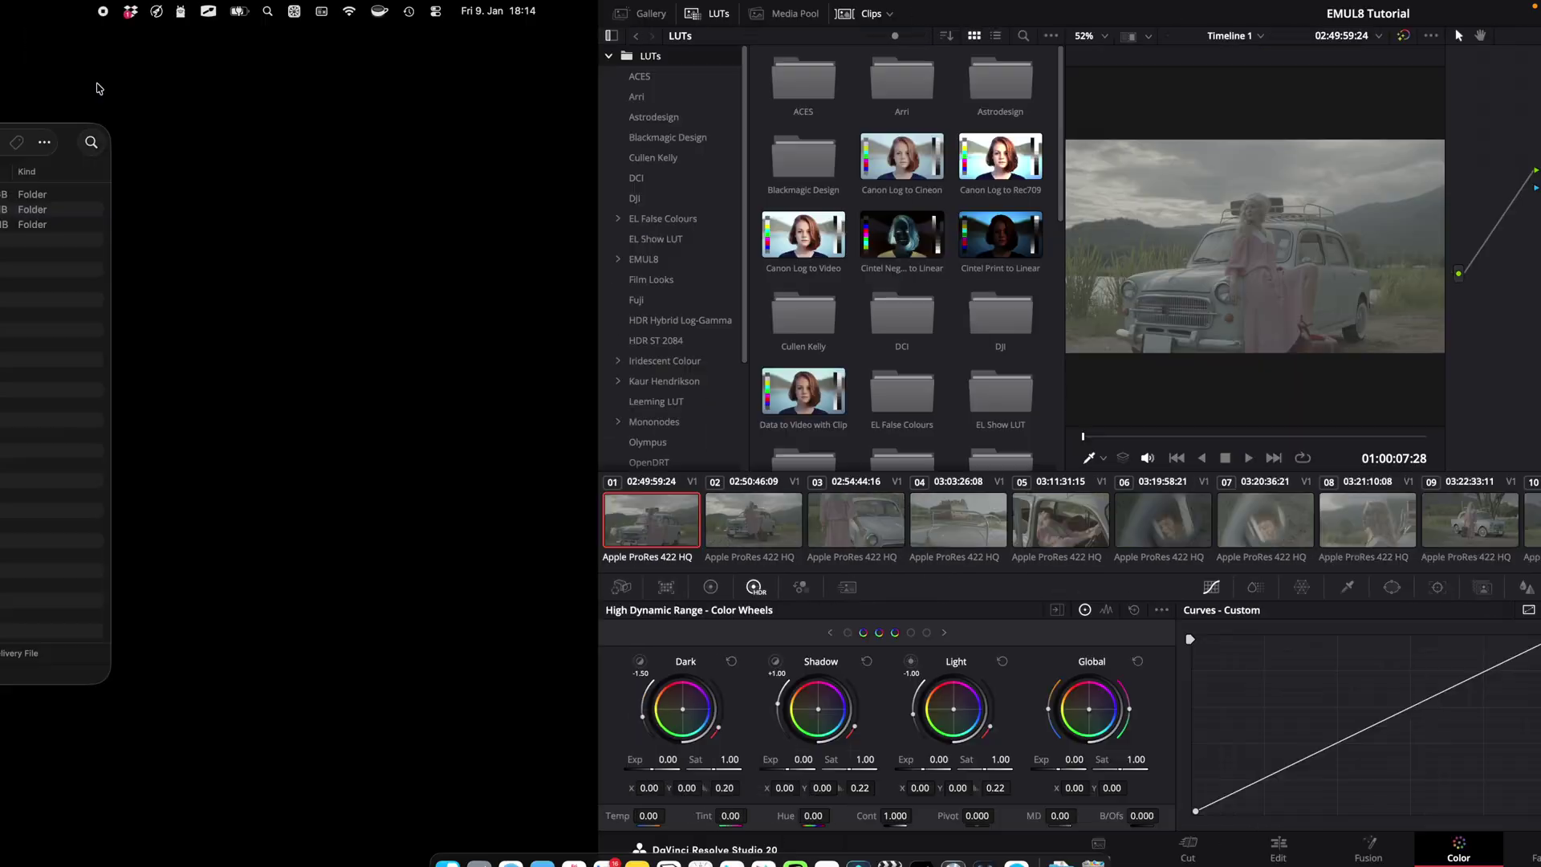
# Copy the EMUL8 subfolder from Install in LUTs folder into Resolve's LUT folder.
pyautogui.click(561, 149)
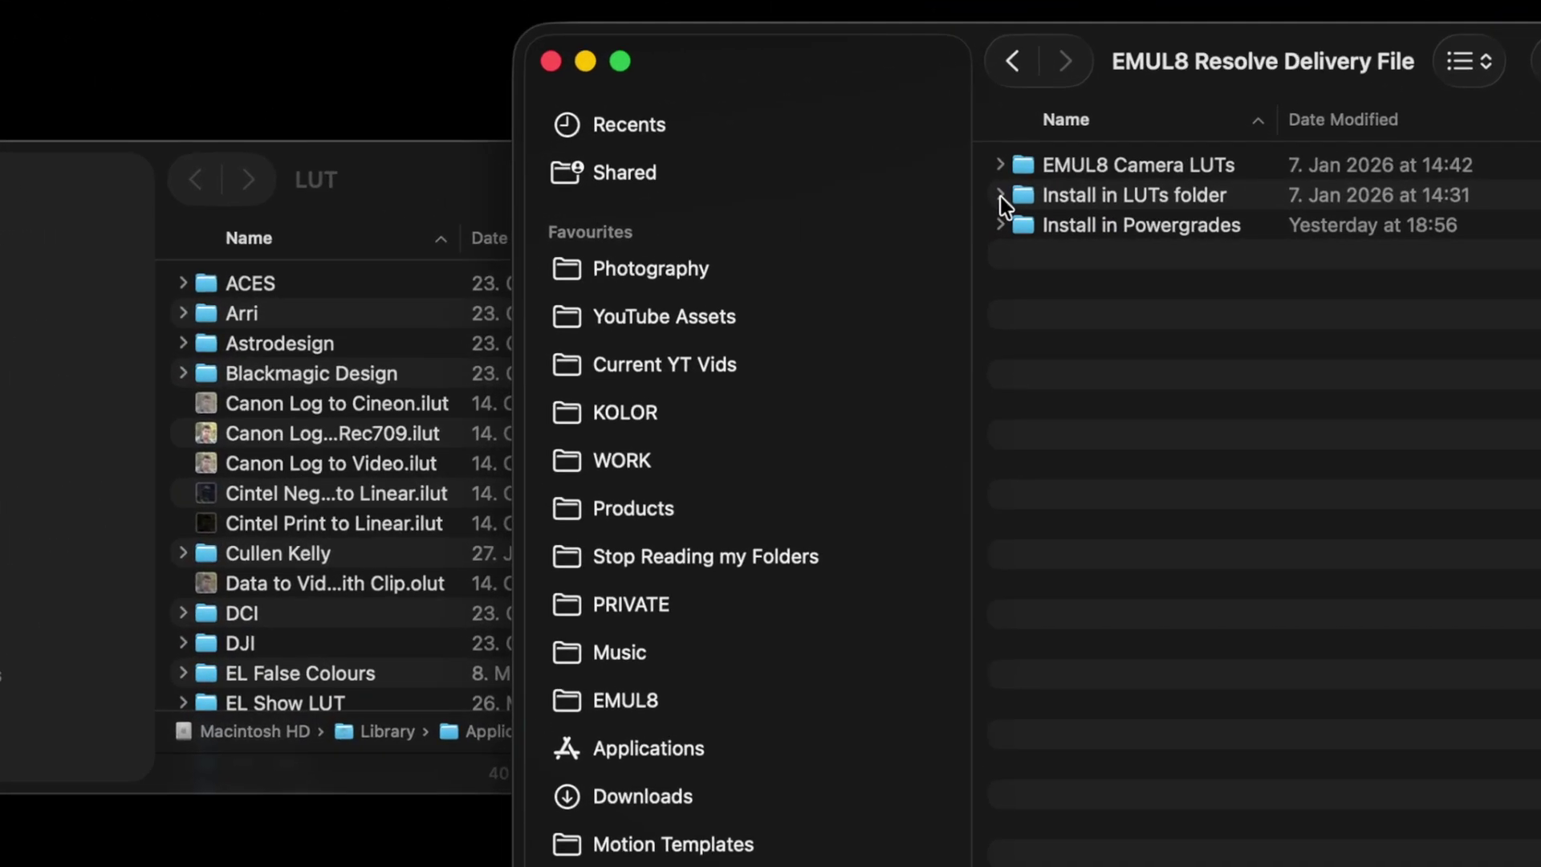
pyautogui.click(1000, 196)
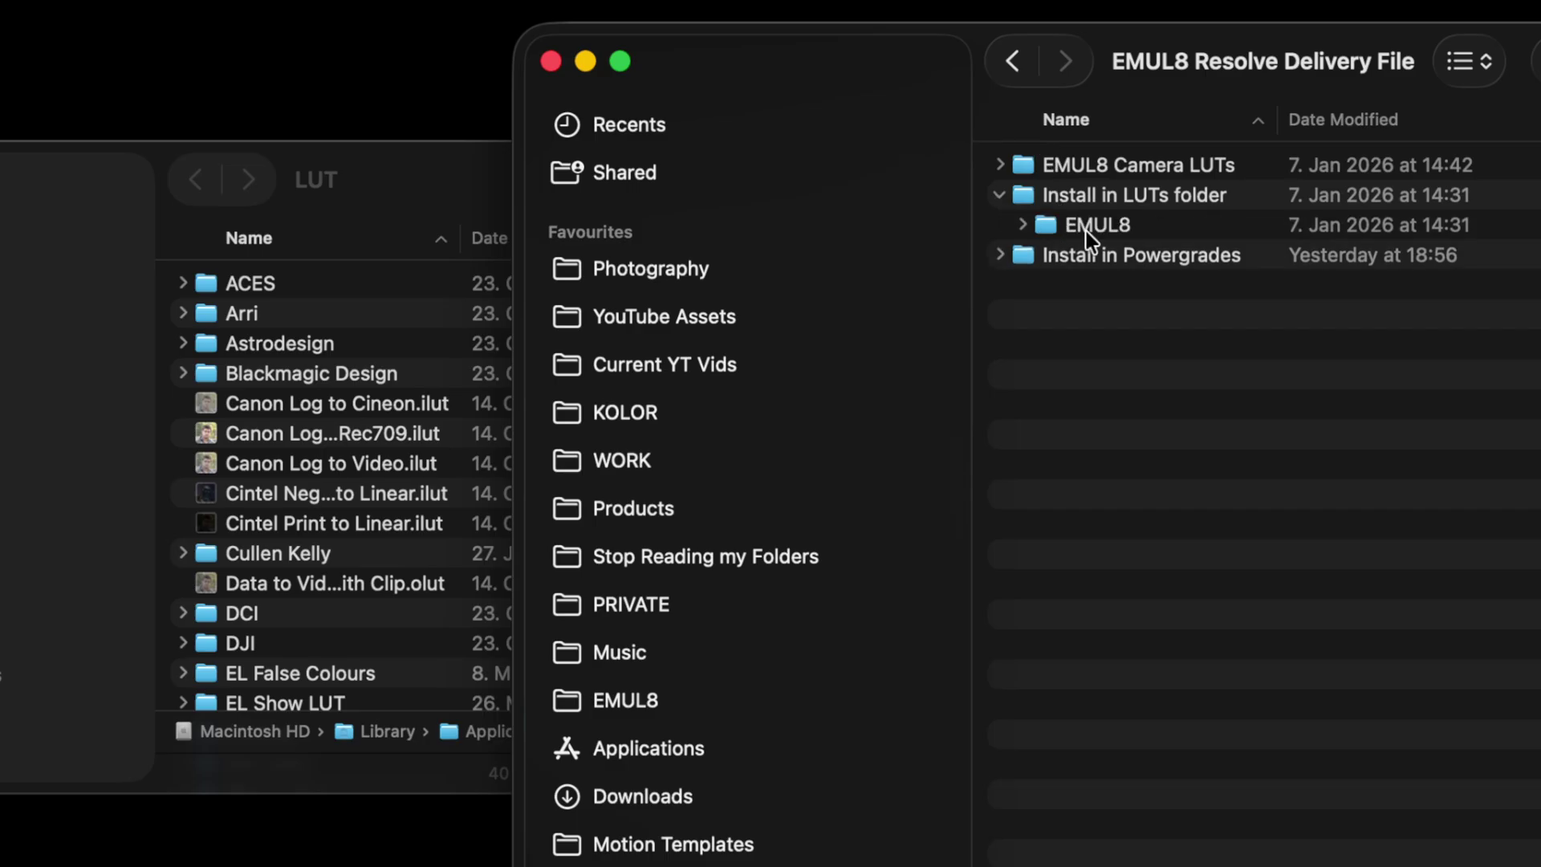
pyautogui.click(1085, 230)
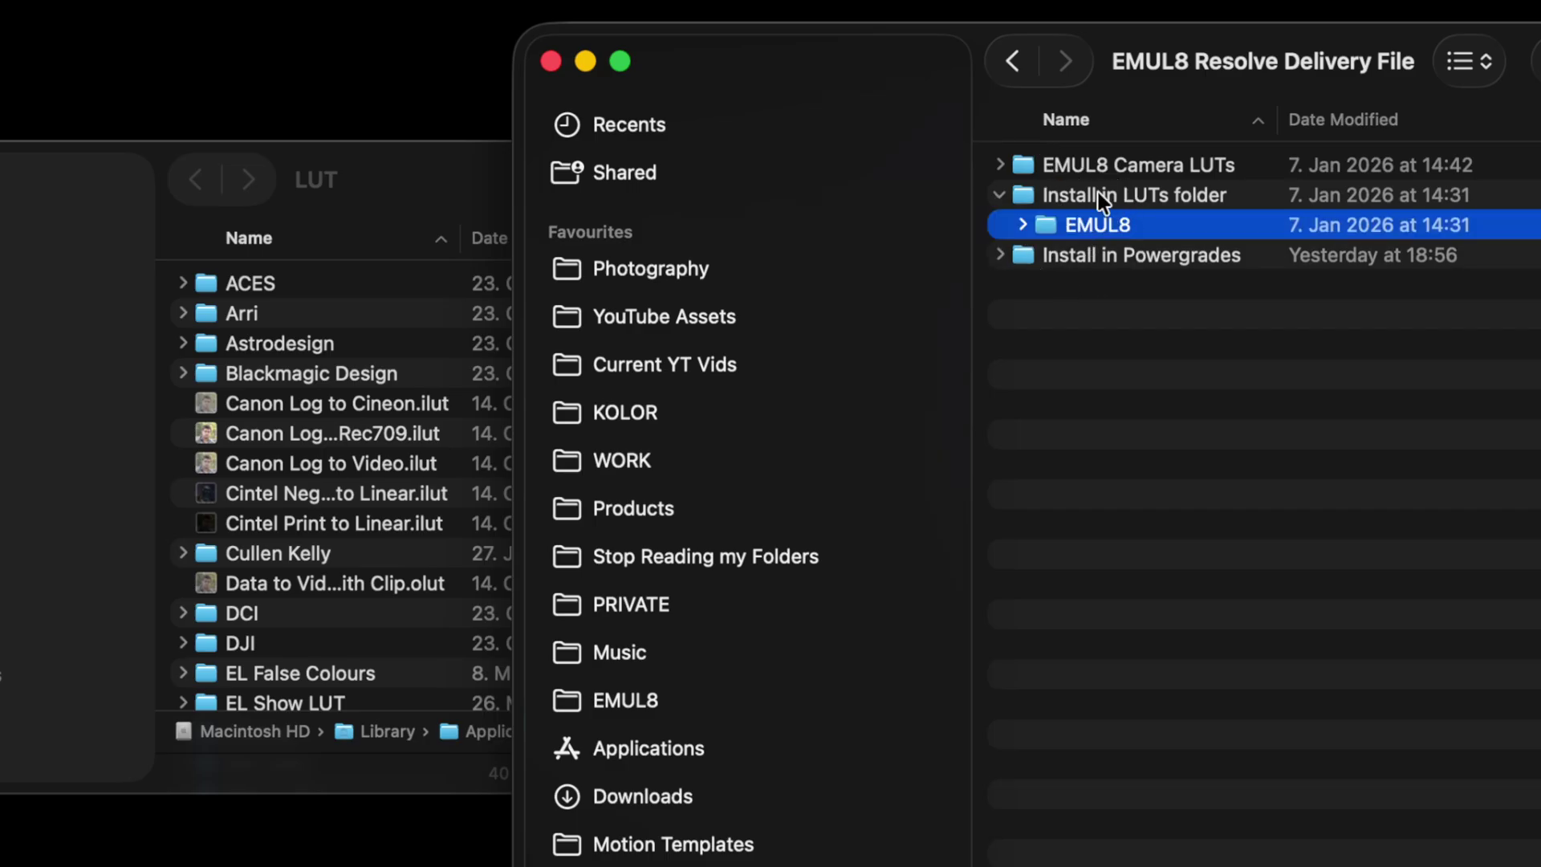
pyautogui.moveTo(1068, 225); pyautogui.dragTo(315, 434)
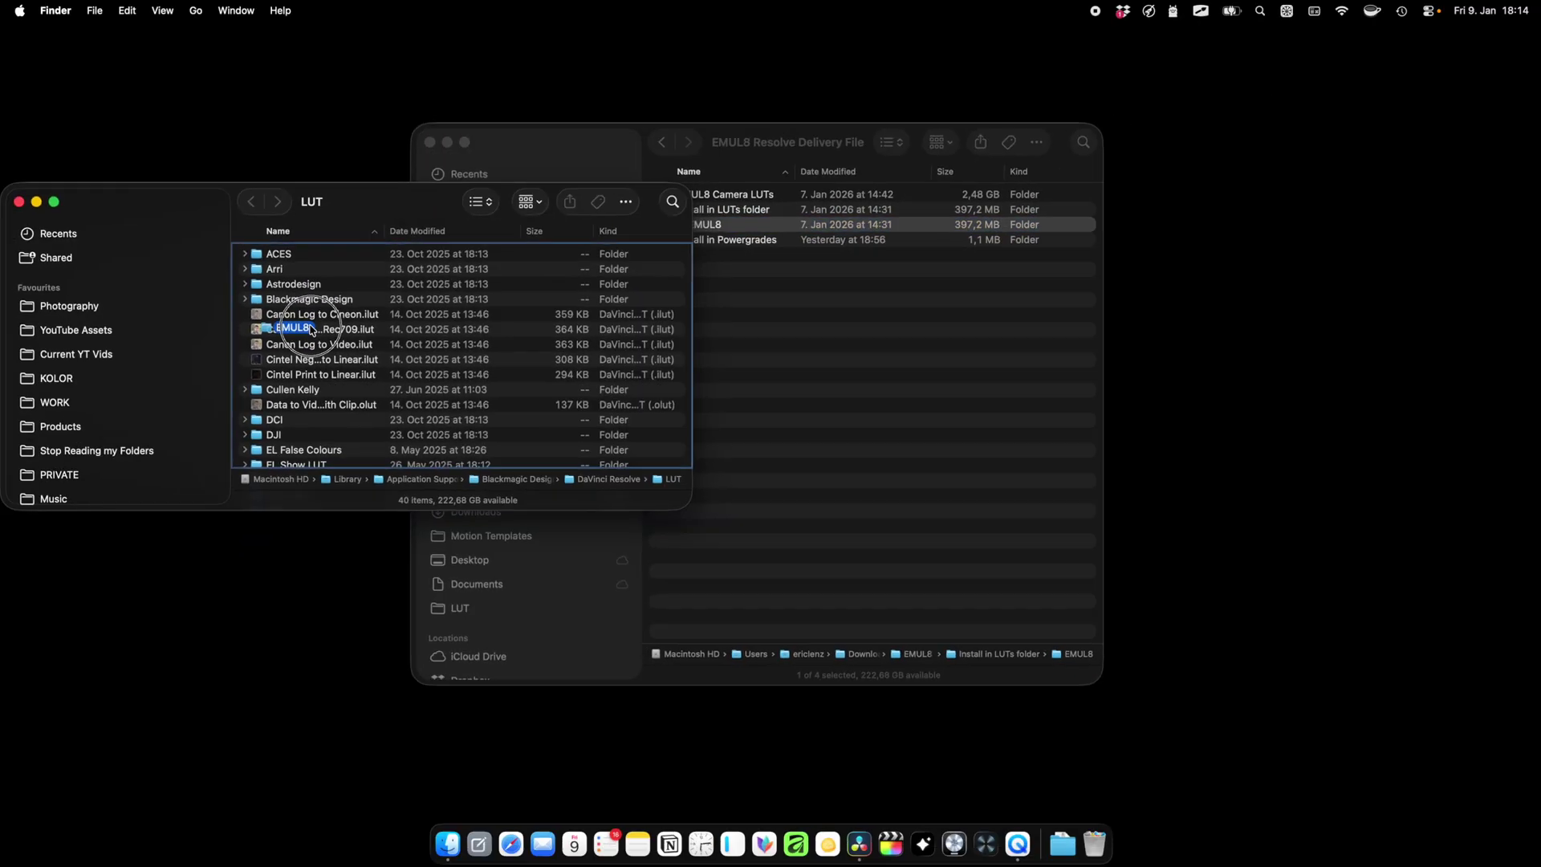
pyautogui.moveTo(311, 329); pyautogui.dragTo(310, 329)
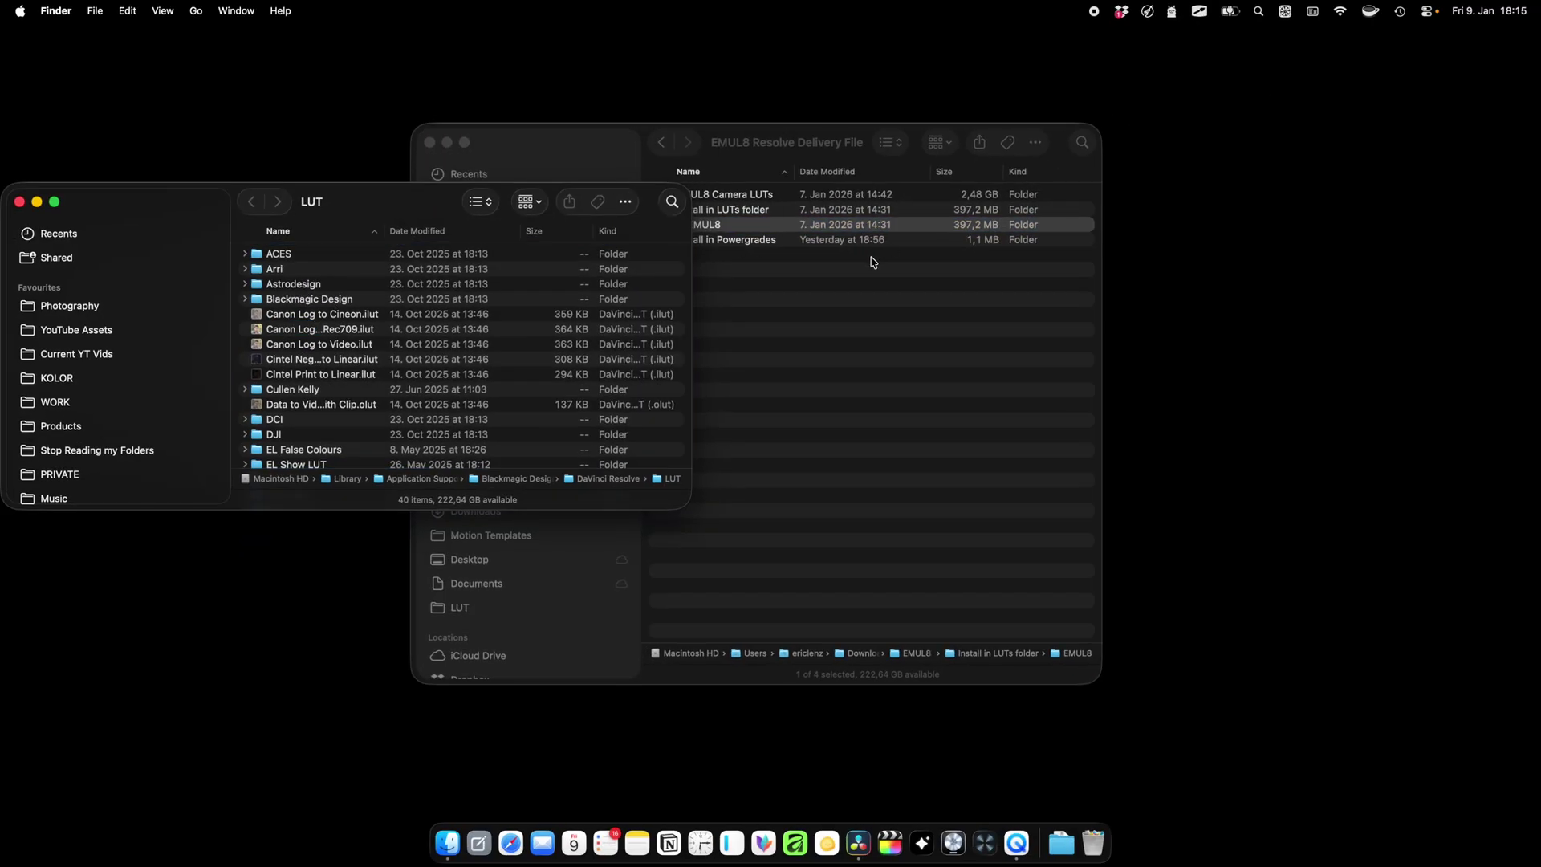
pyautogui.press('super+Tab')
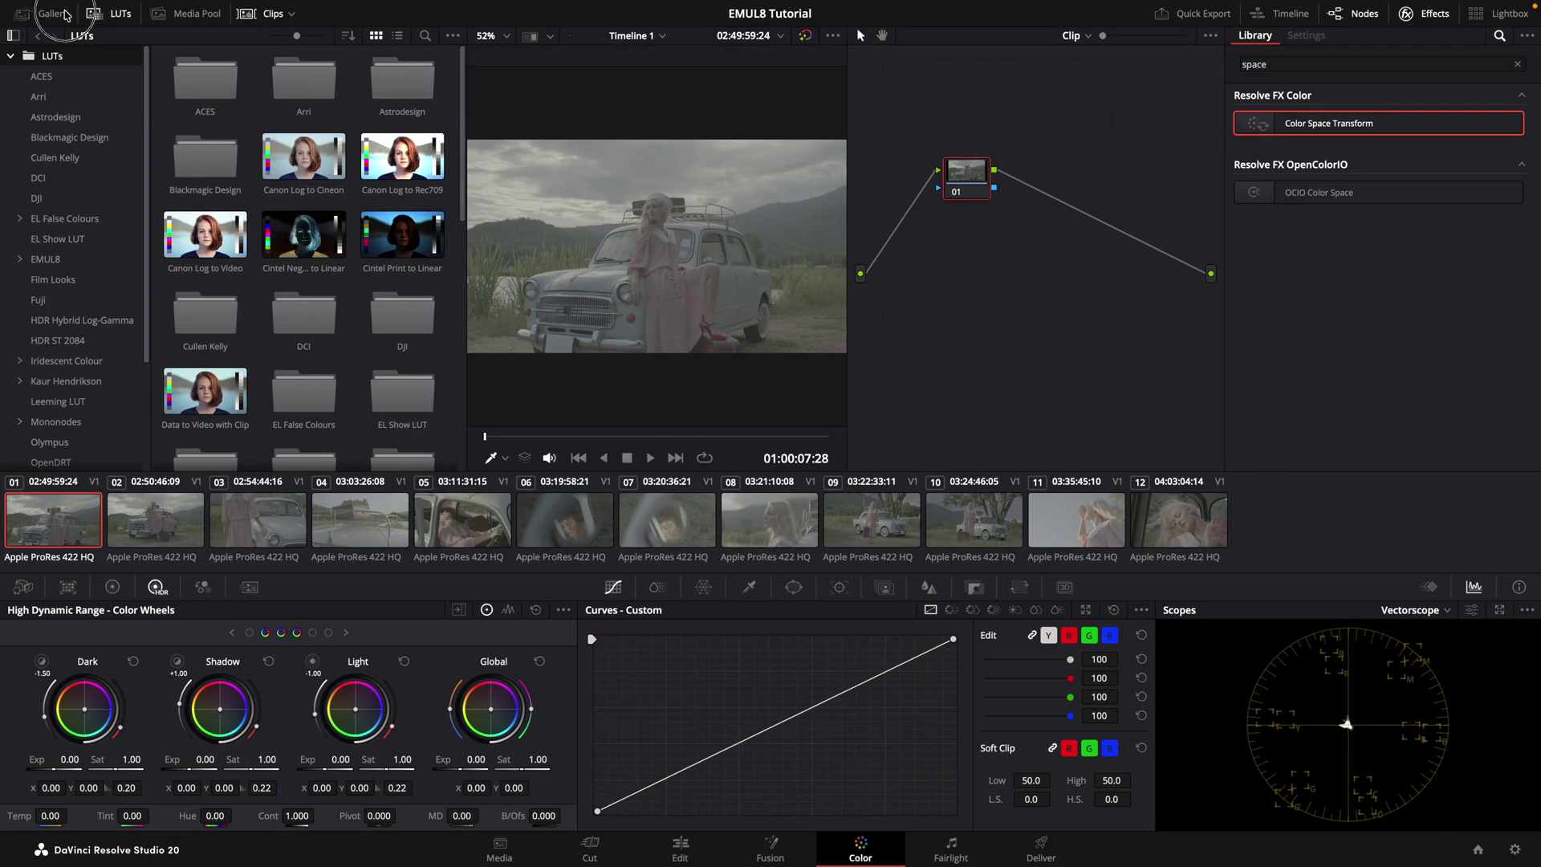
# Add a new PowerGrade album in the Gallery and name it EMUL8.
pyautogui.click(64, 14)
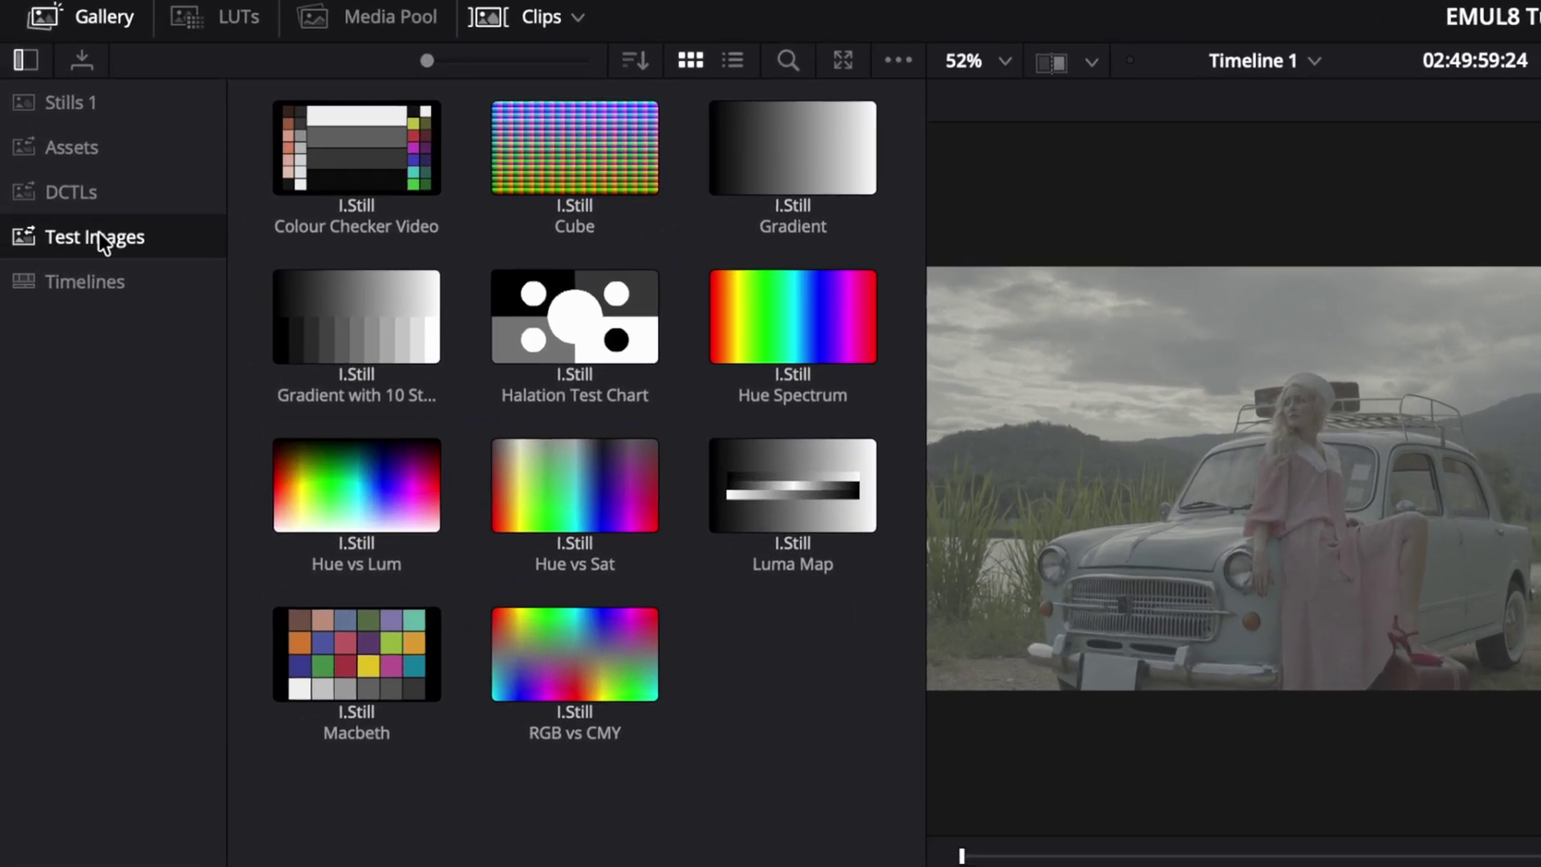
pyautogui.rightClick(99, 233)
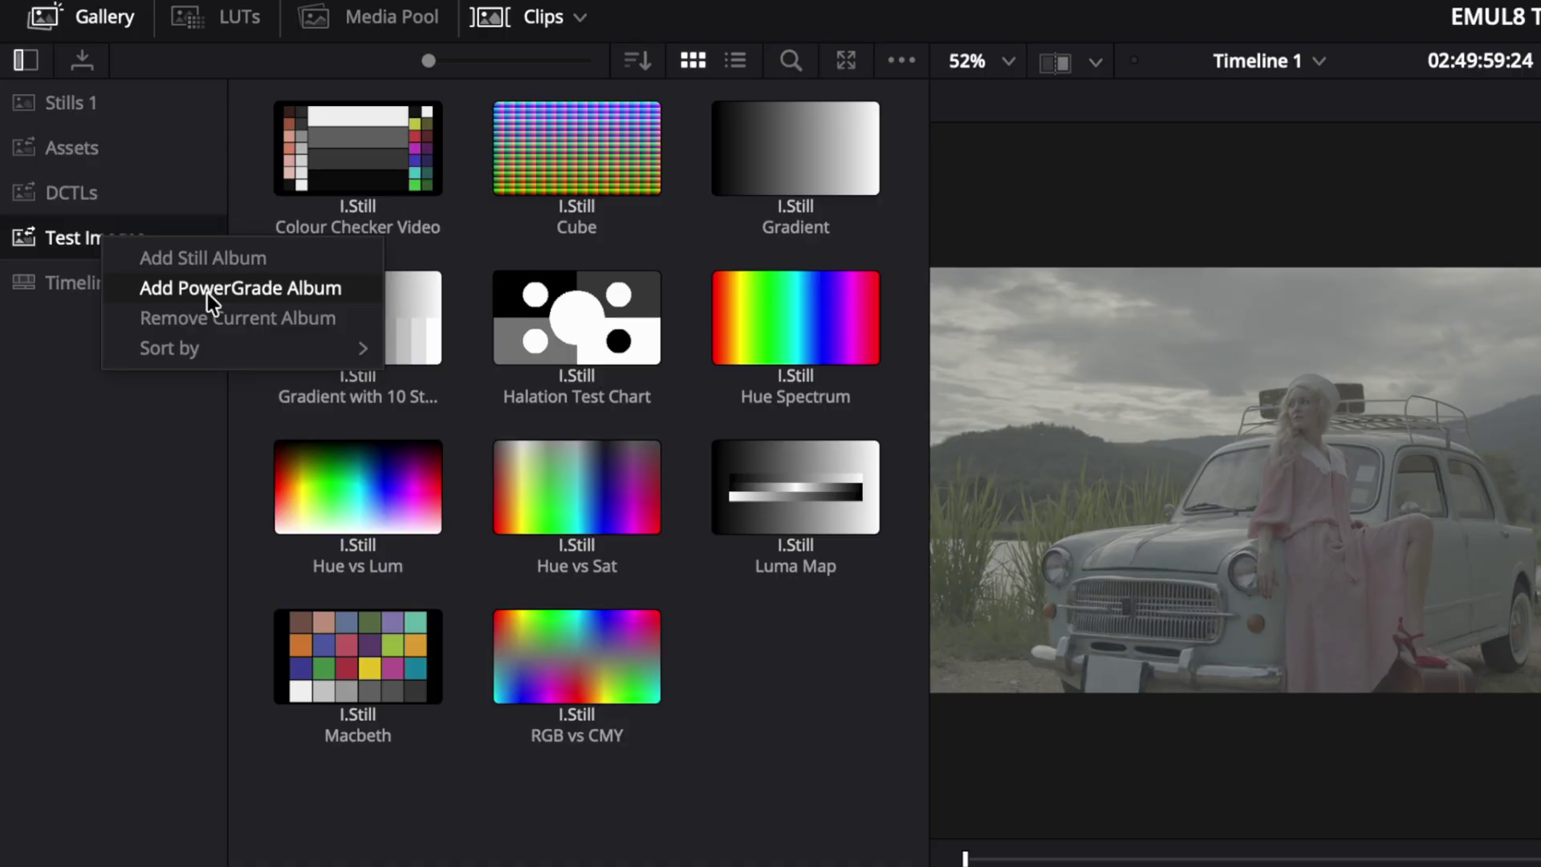
pyautogui.click(207, 292)
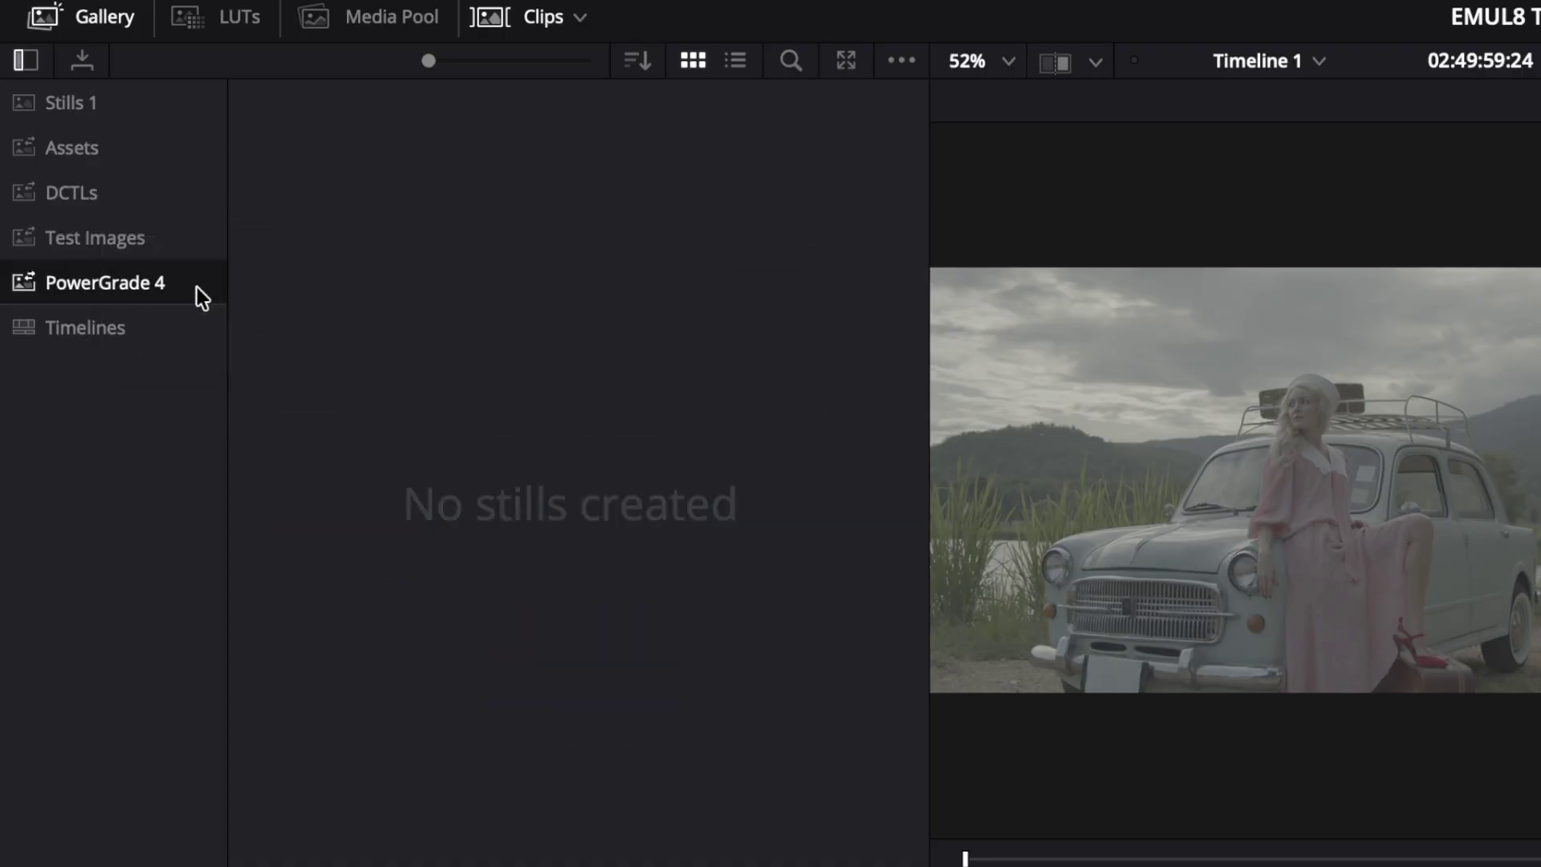
pyautogui.doubleClick(151, 282)
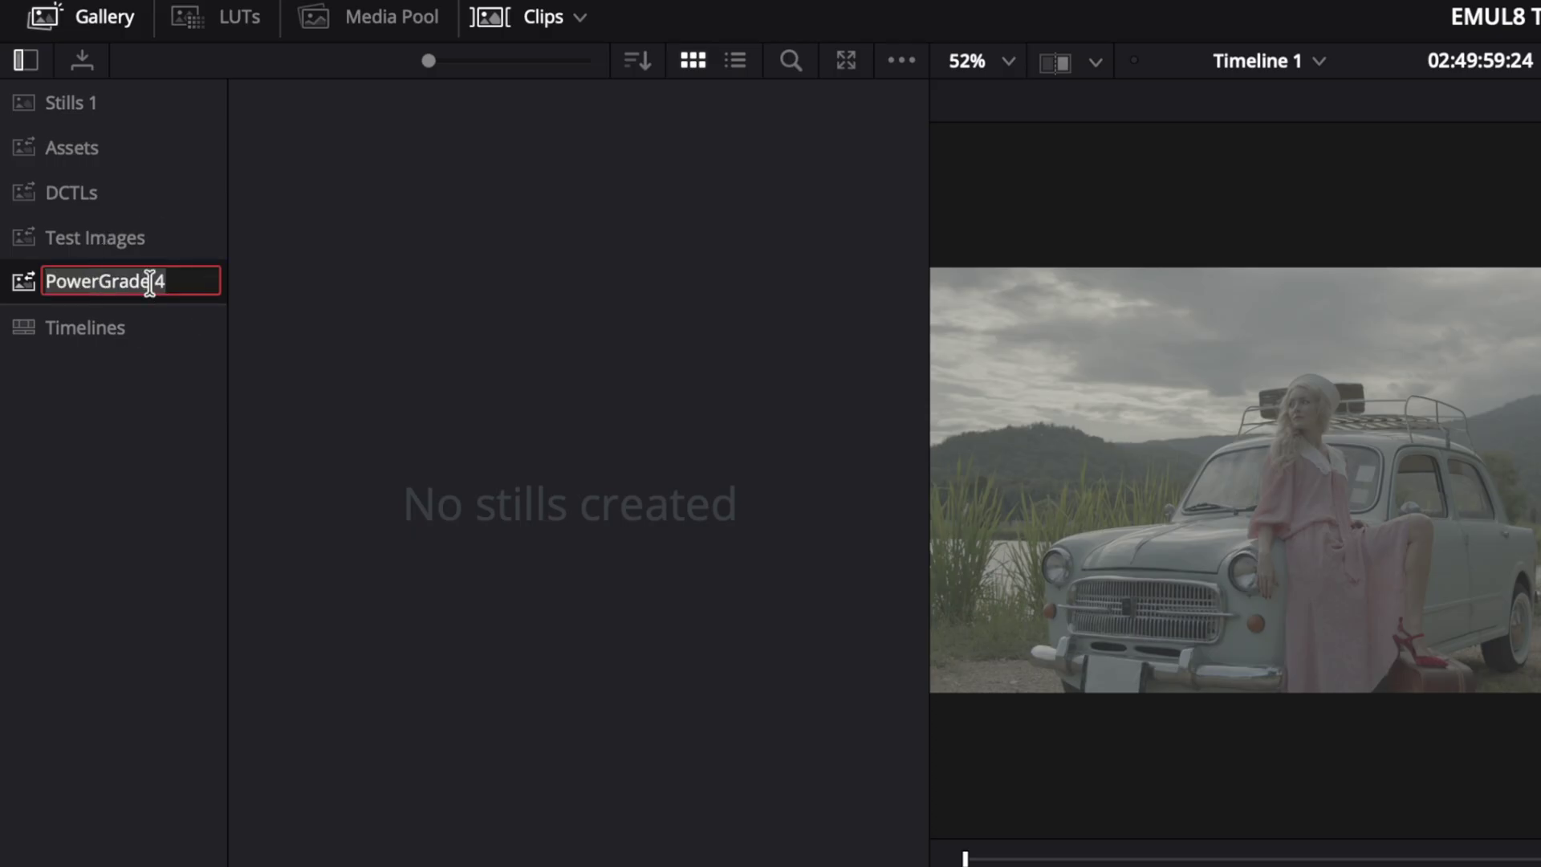
pyautogui.write('EM')
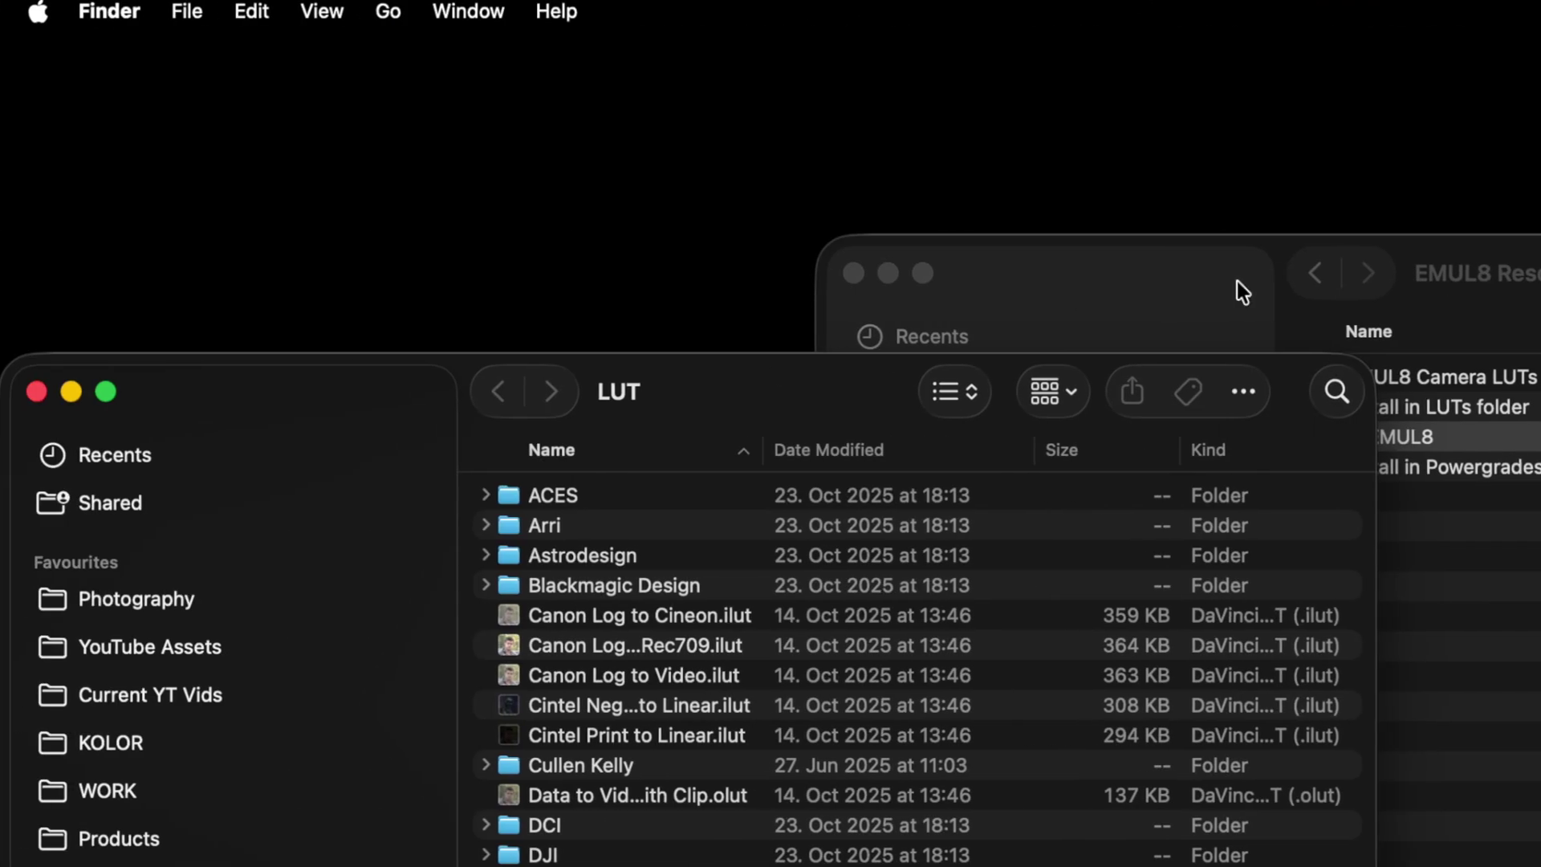
# Expand Install in Powergrades and bring its eleven .drx grades into the EMUL8 album.
pyautogui.click(1306, 436)
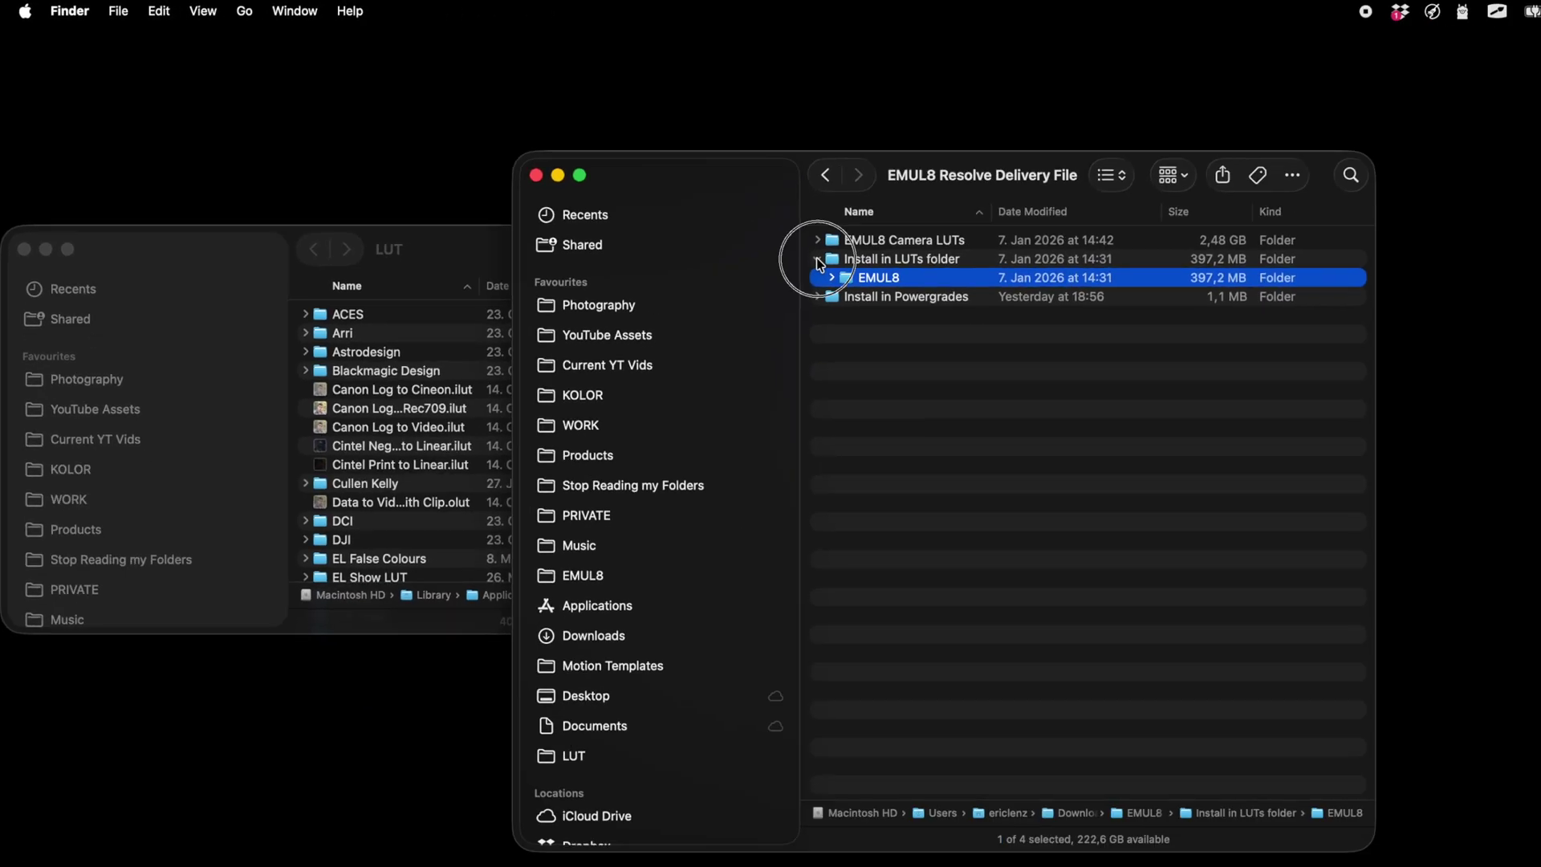
pyautogui.click(1213, 379)
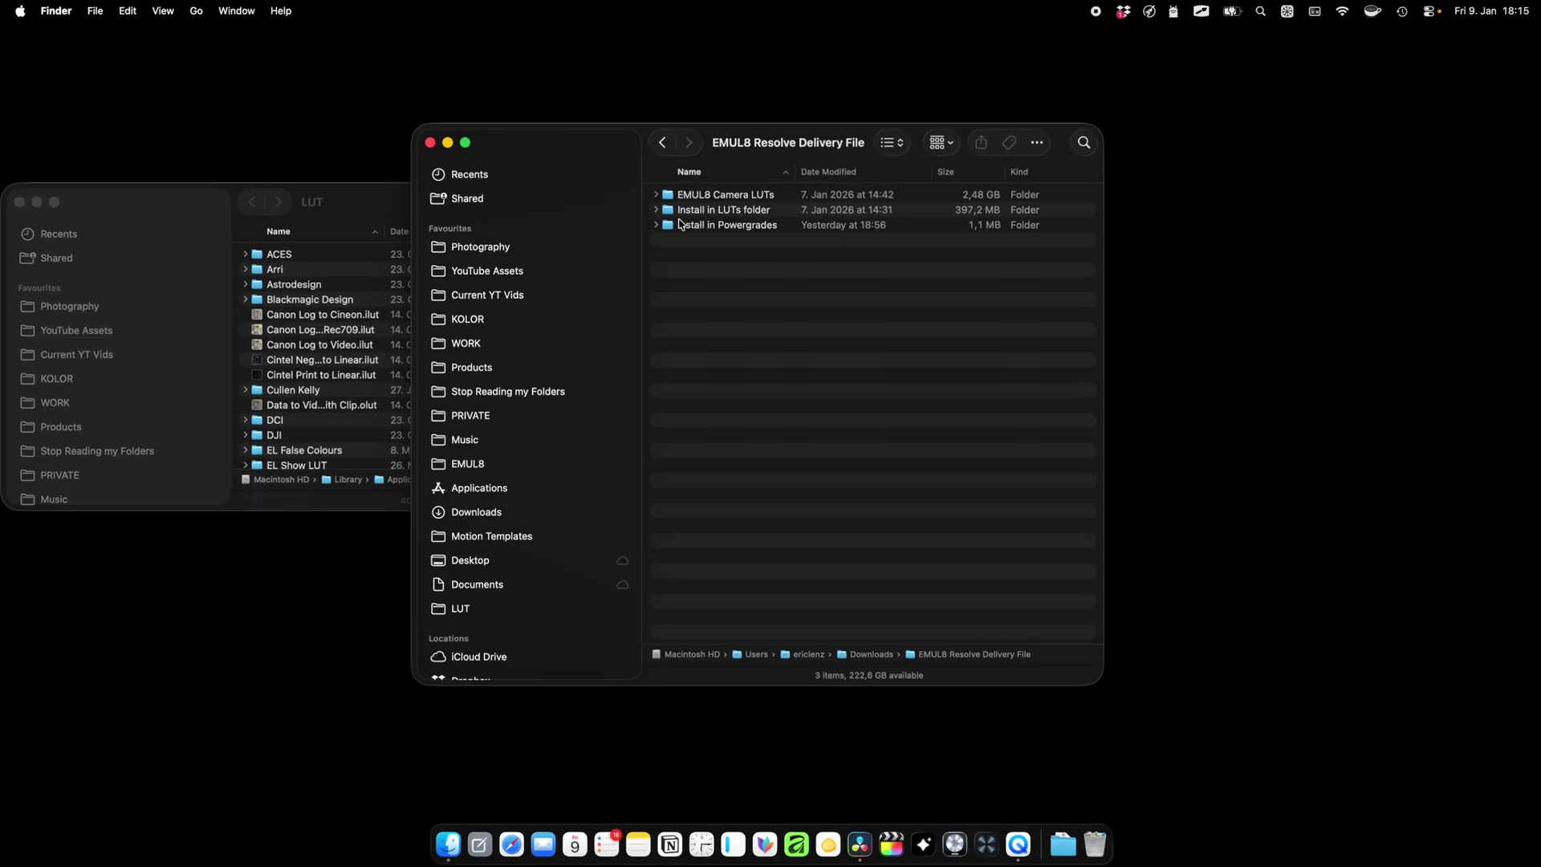
pyautogui.click(1328, 413)
pyautogui.click(654, 225)
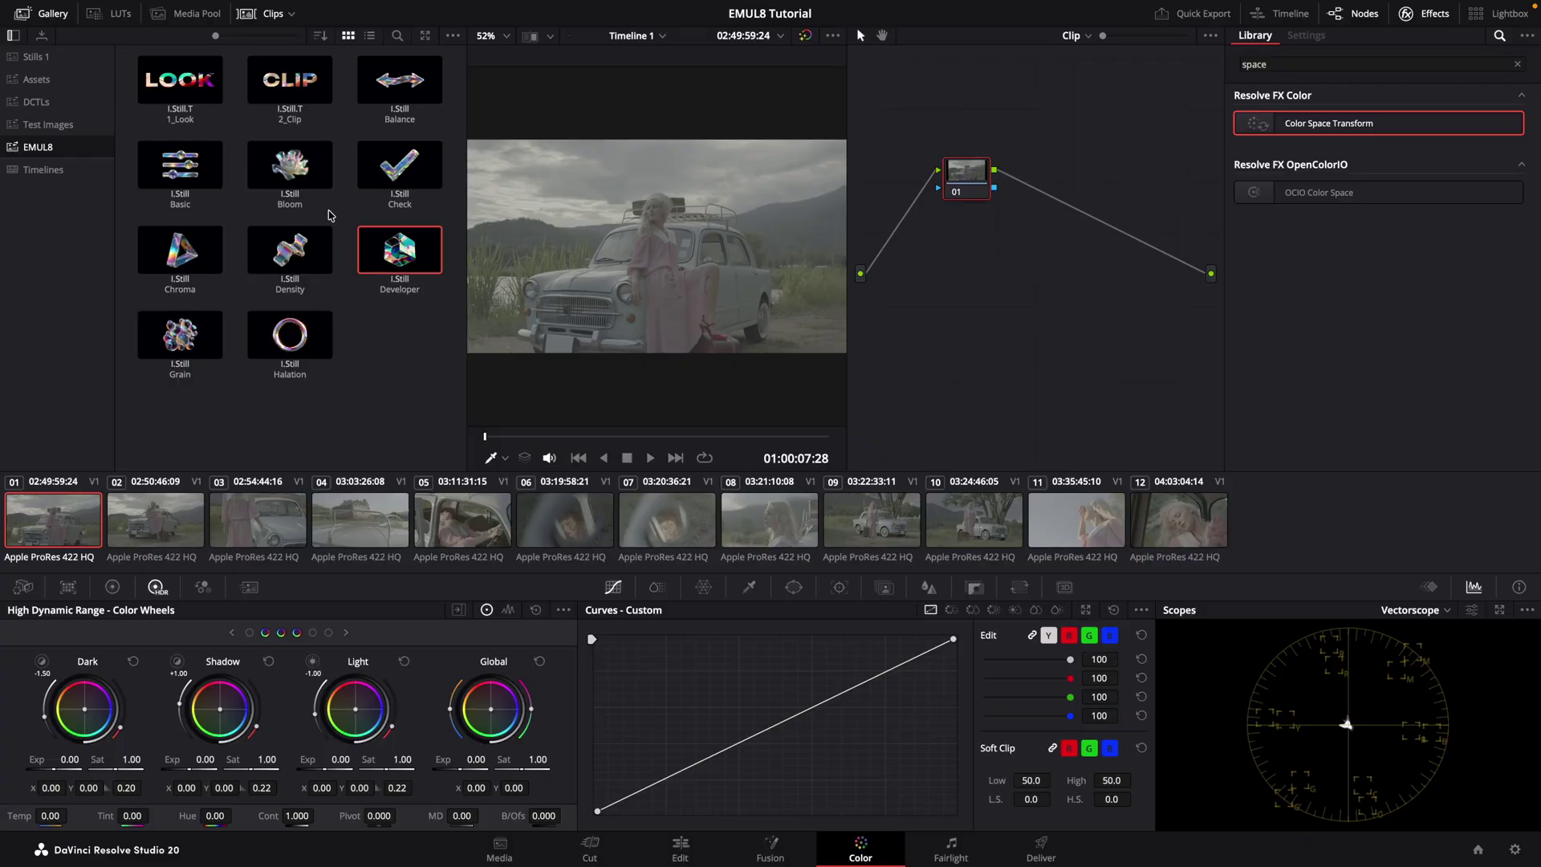
pyautogui.hotkey('shift', '9')
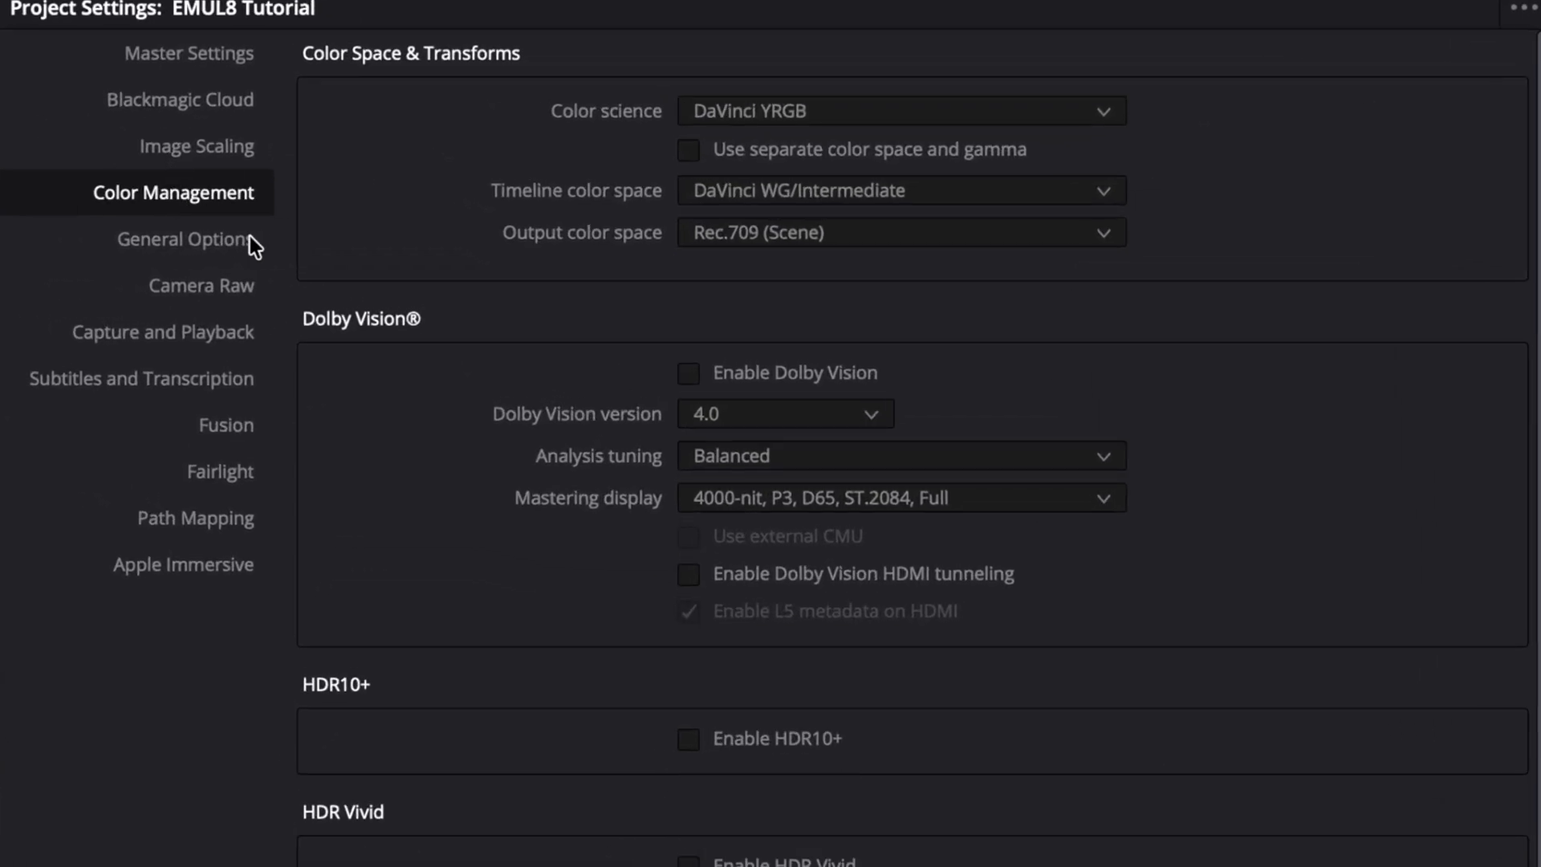
pyautogui.click(772, 111)
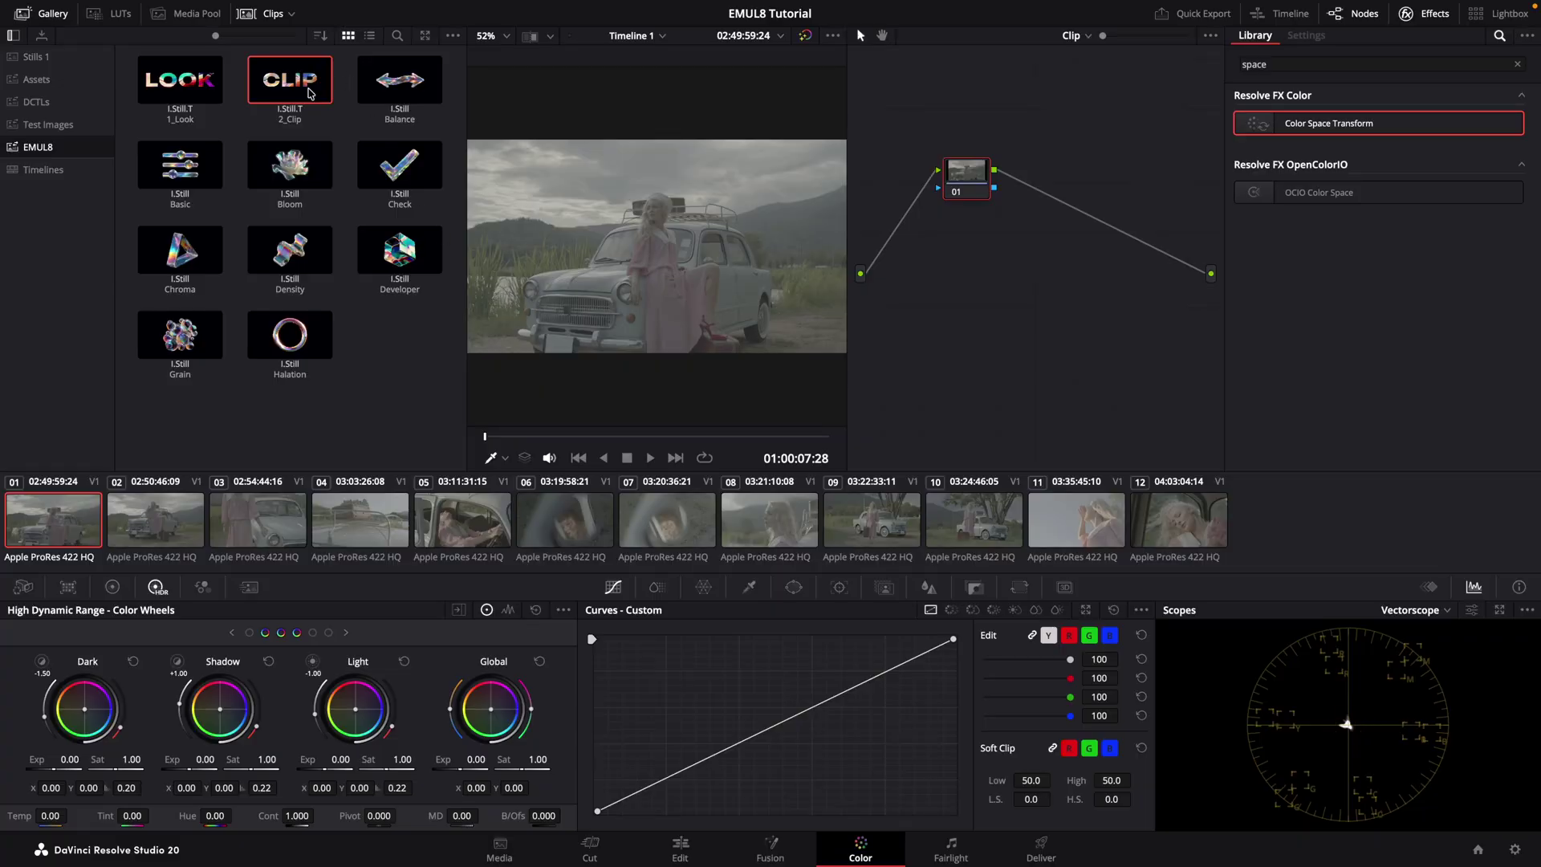
pyautogui.moveTo(308, 93); pyautogui.dragTo(1061, 273)
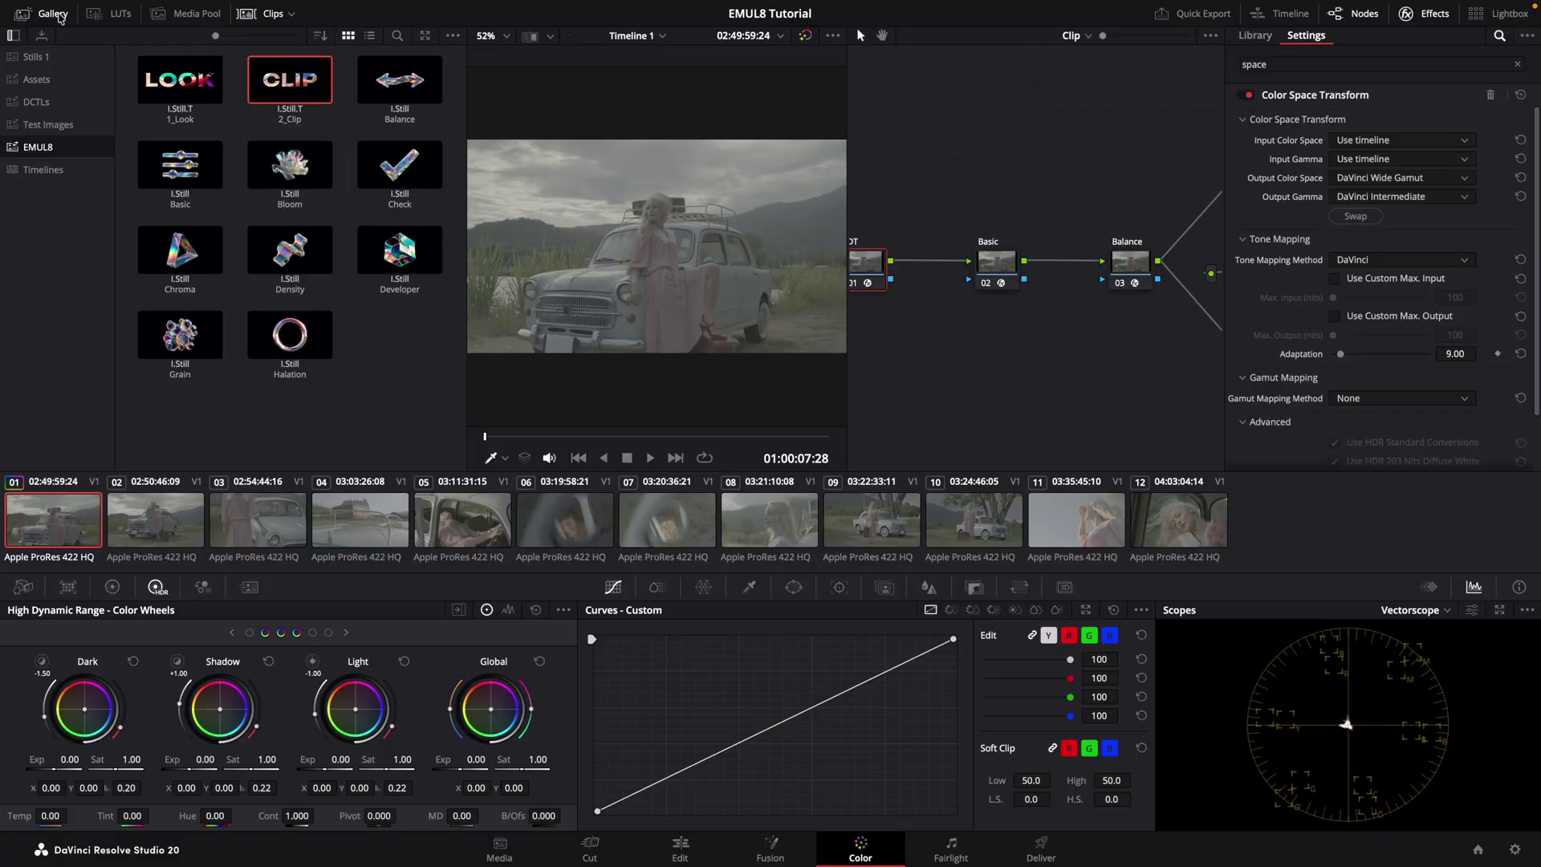
# Set the IDT node's input to Blackmagic Design Wide Gamut Gen 4/5 with Film Gen 5 gamma.
pyautogui.click(59, 16)
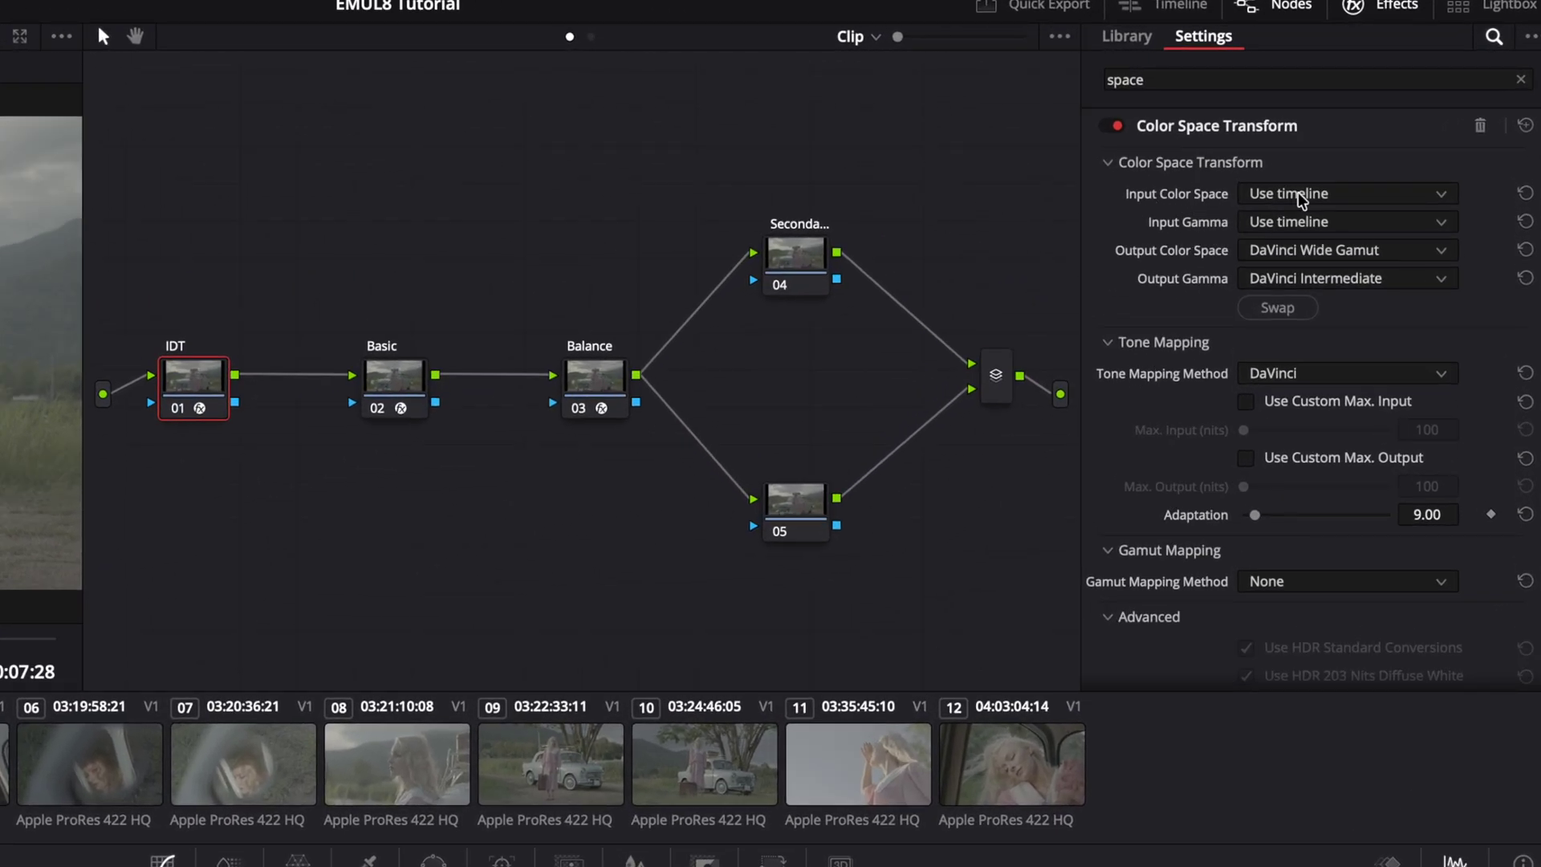
pyautogui.click(1348, 194)
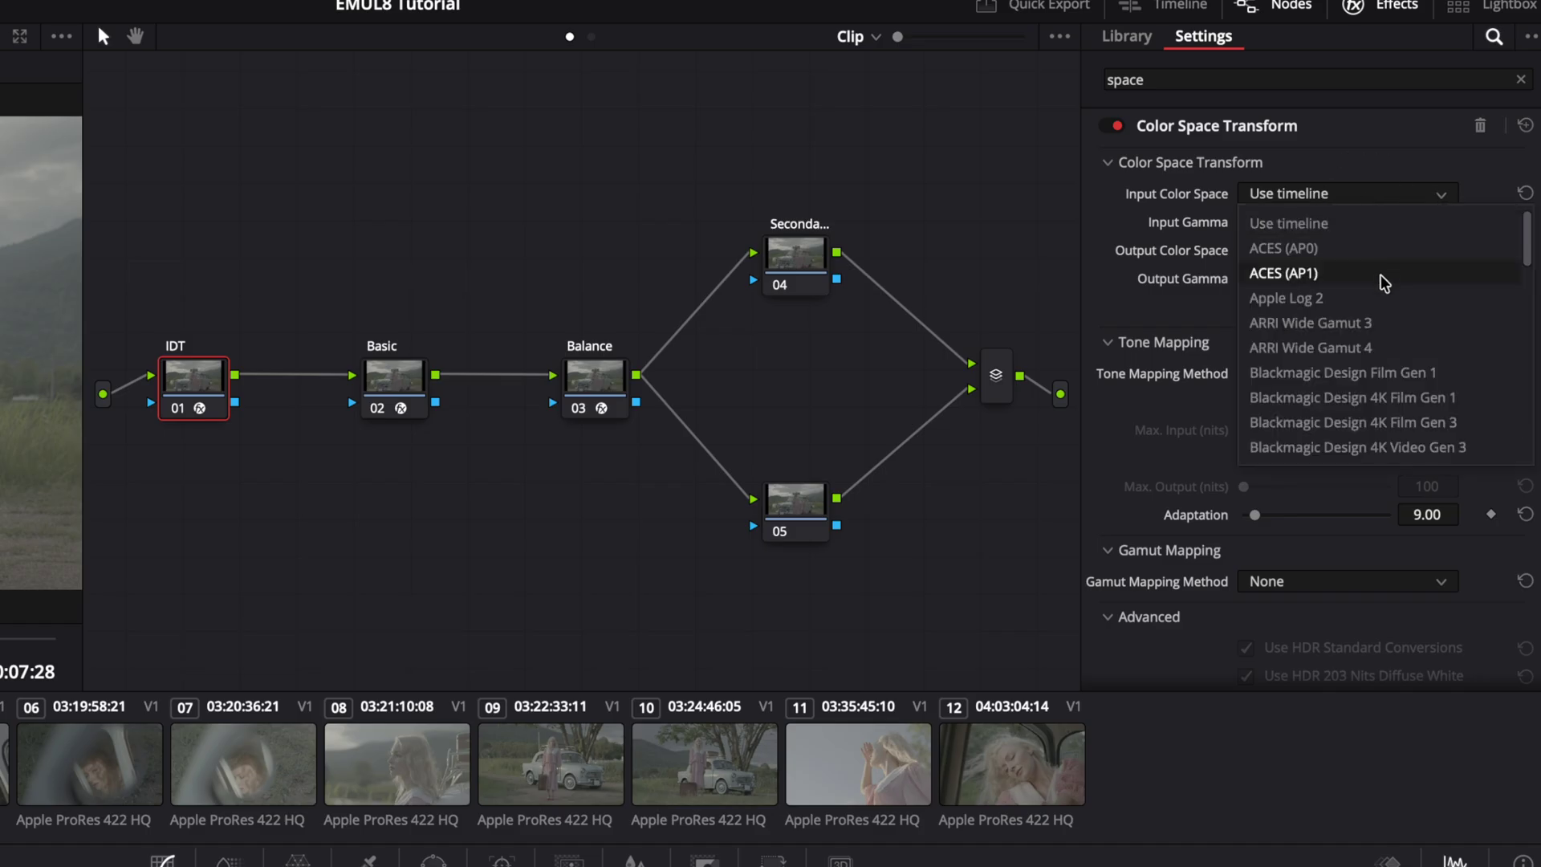
pyautogui.scroll(-5, 1384, 283)
pyautogui.scroll(3, 1383, 296)
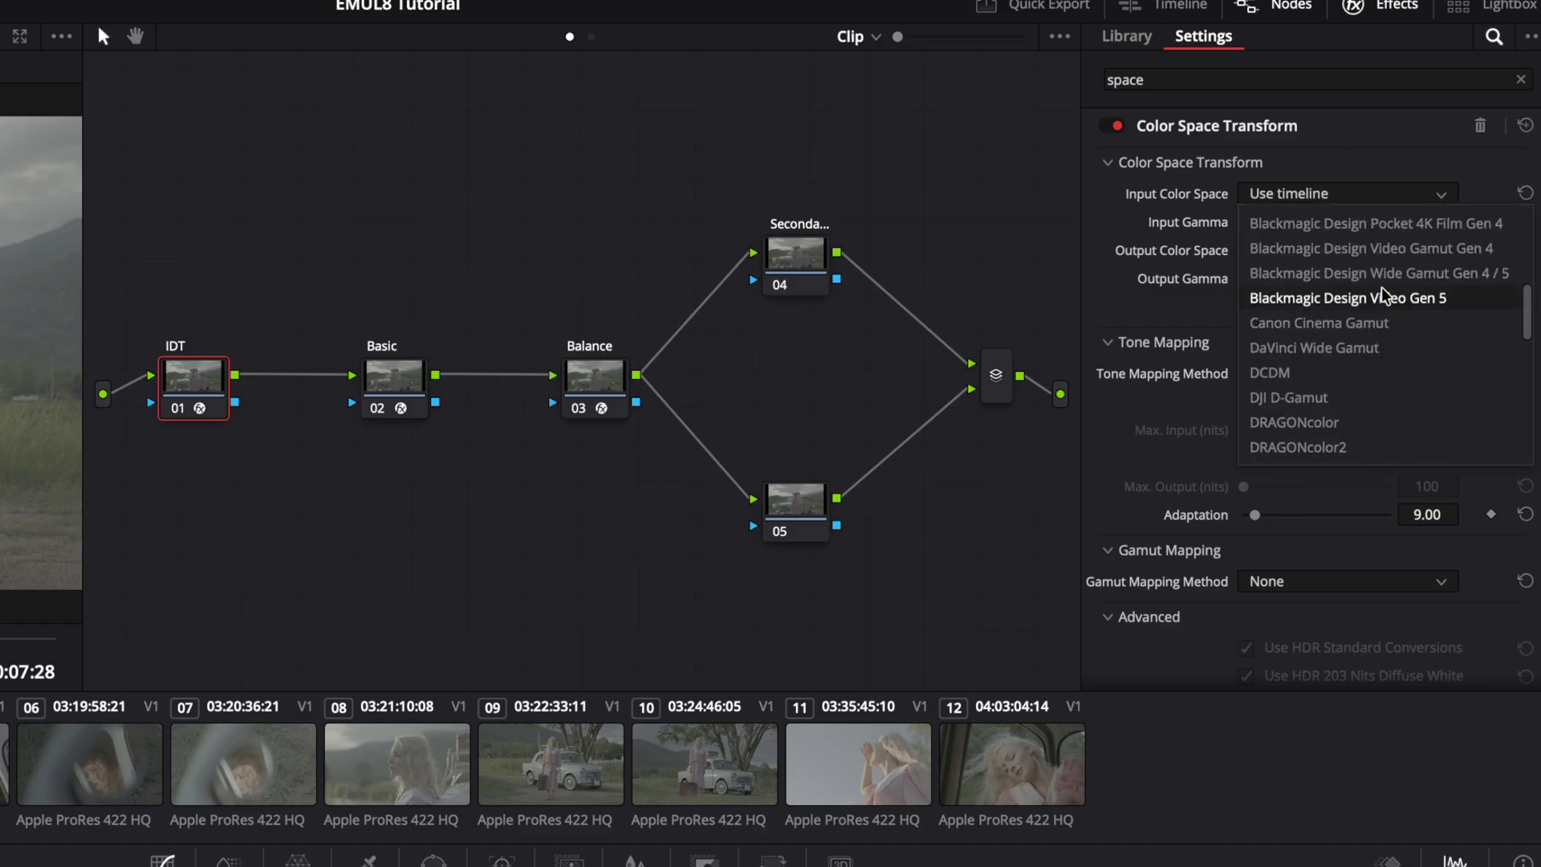
pyautogui.click(1341, 275)
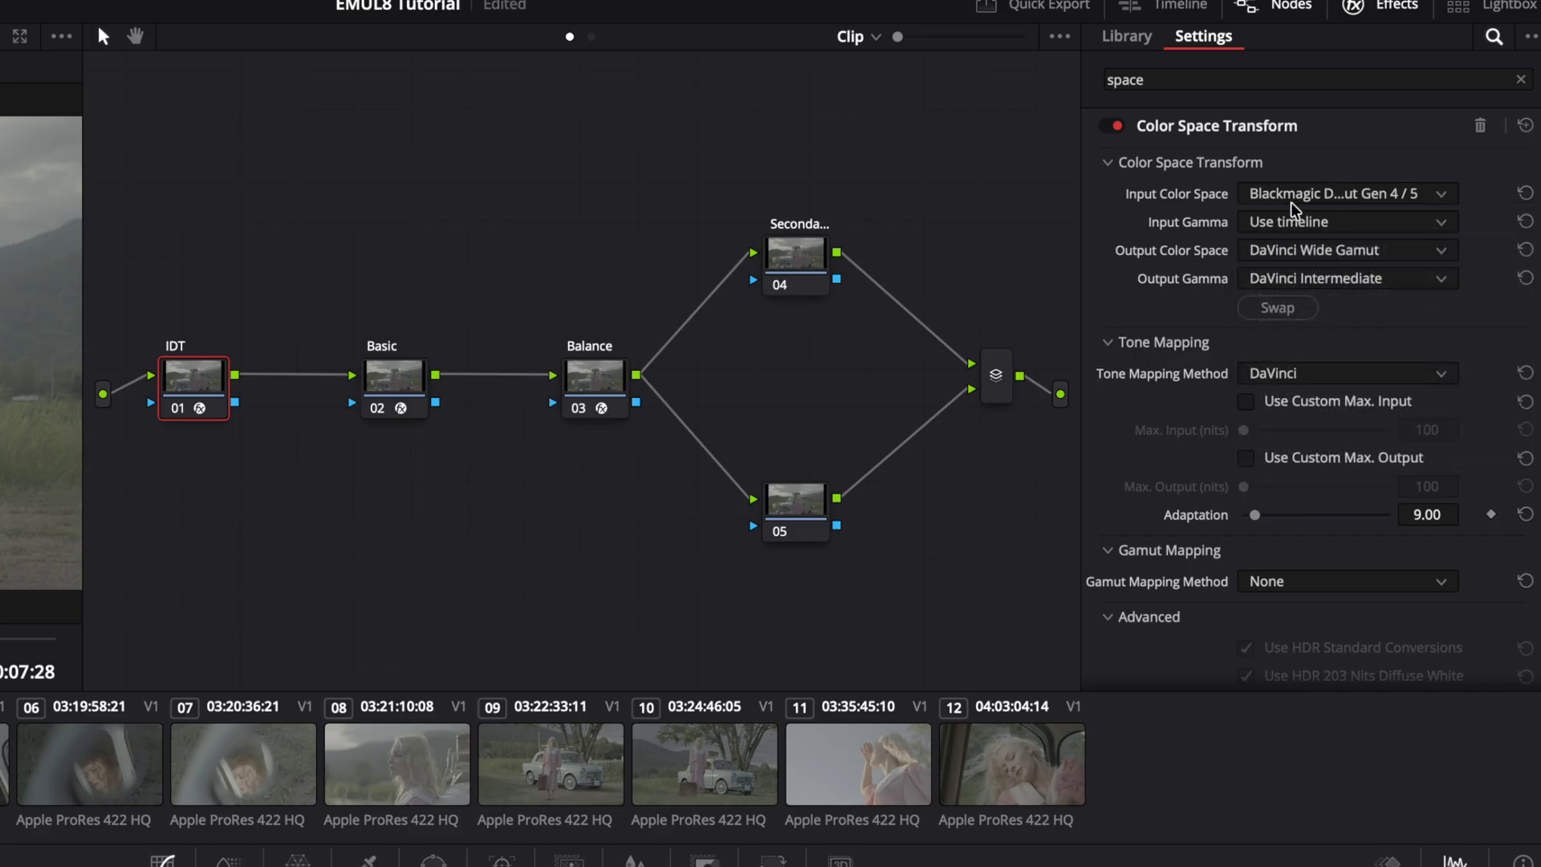
pyautogui.click(1290, 224)
pyautogui.scroll(-8, 1351, 357)
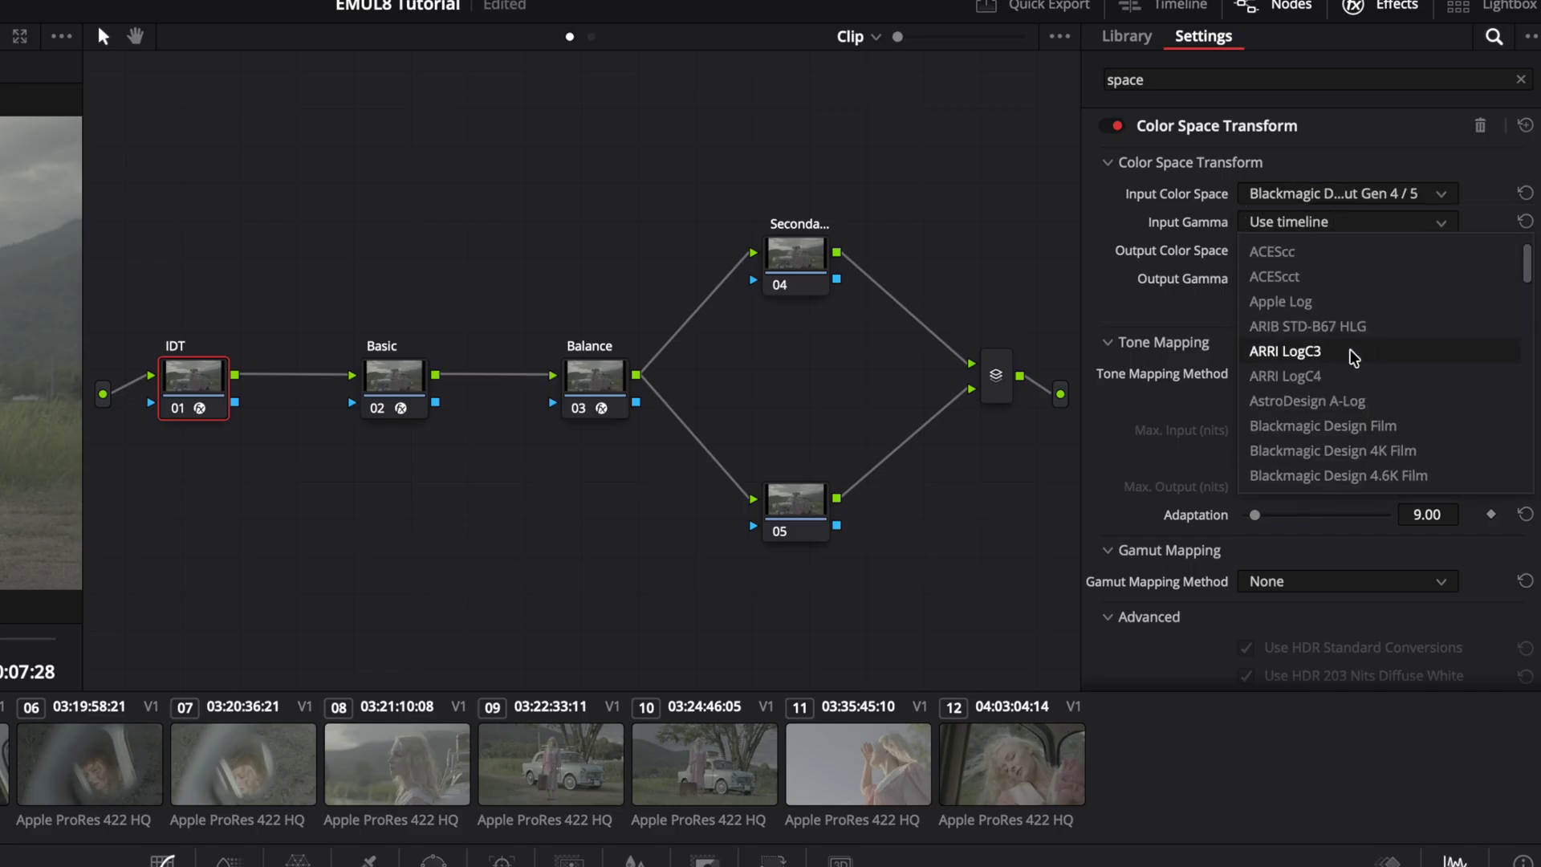
pyautogui.scroll(-5, 1354, 361)
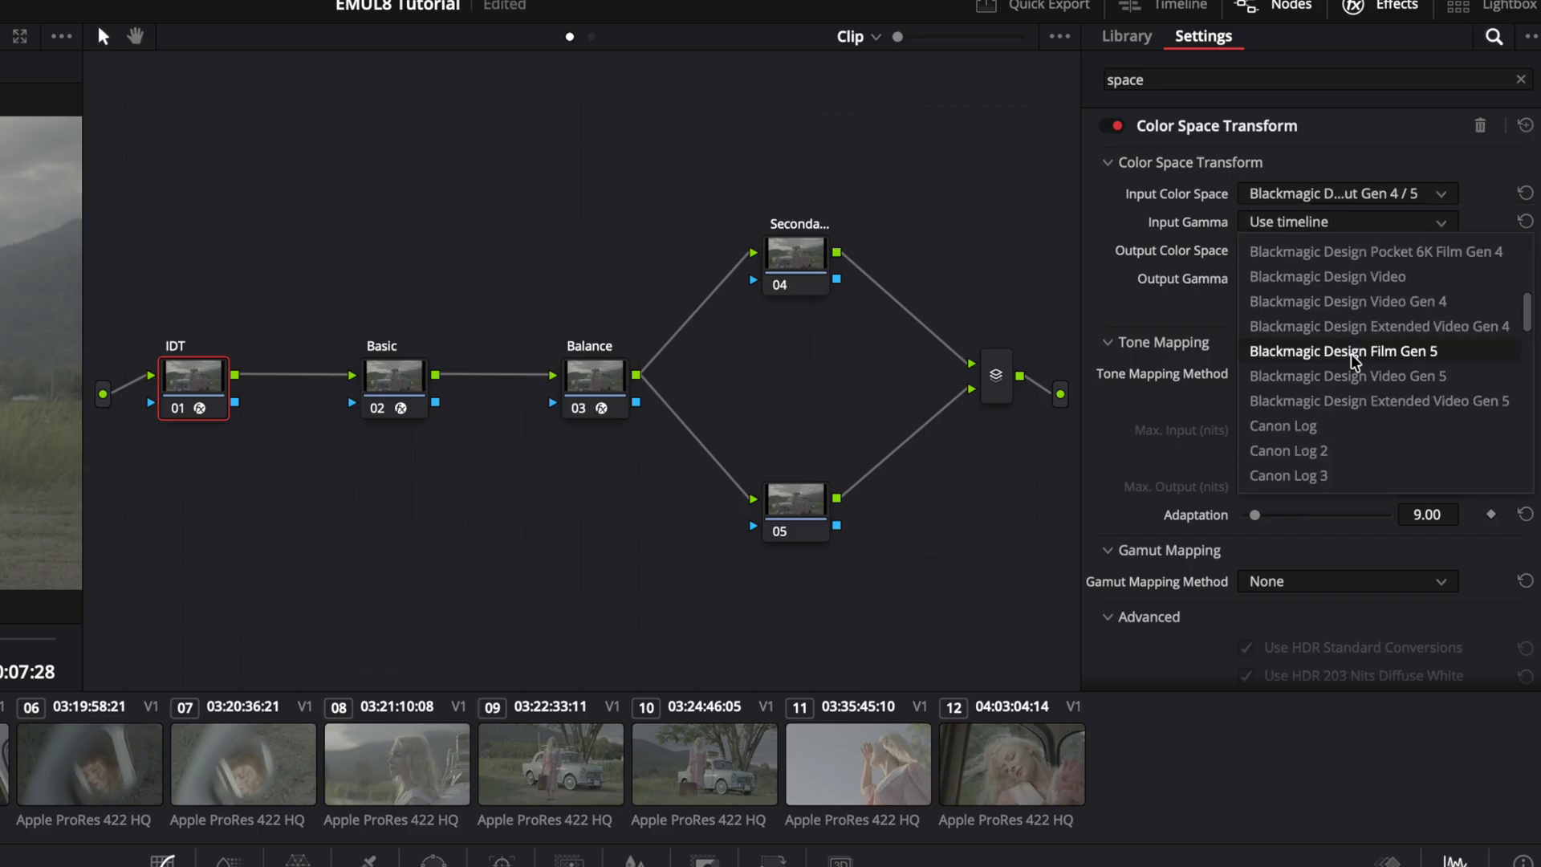
pyautogui.click(1352, 349)
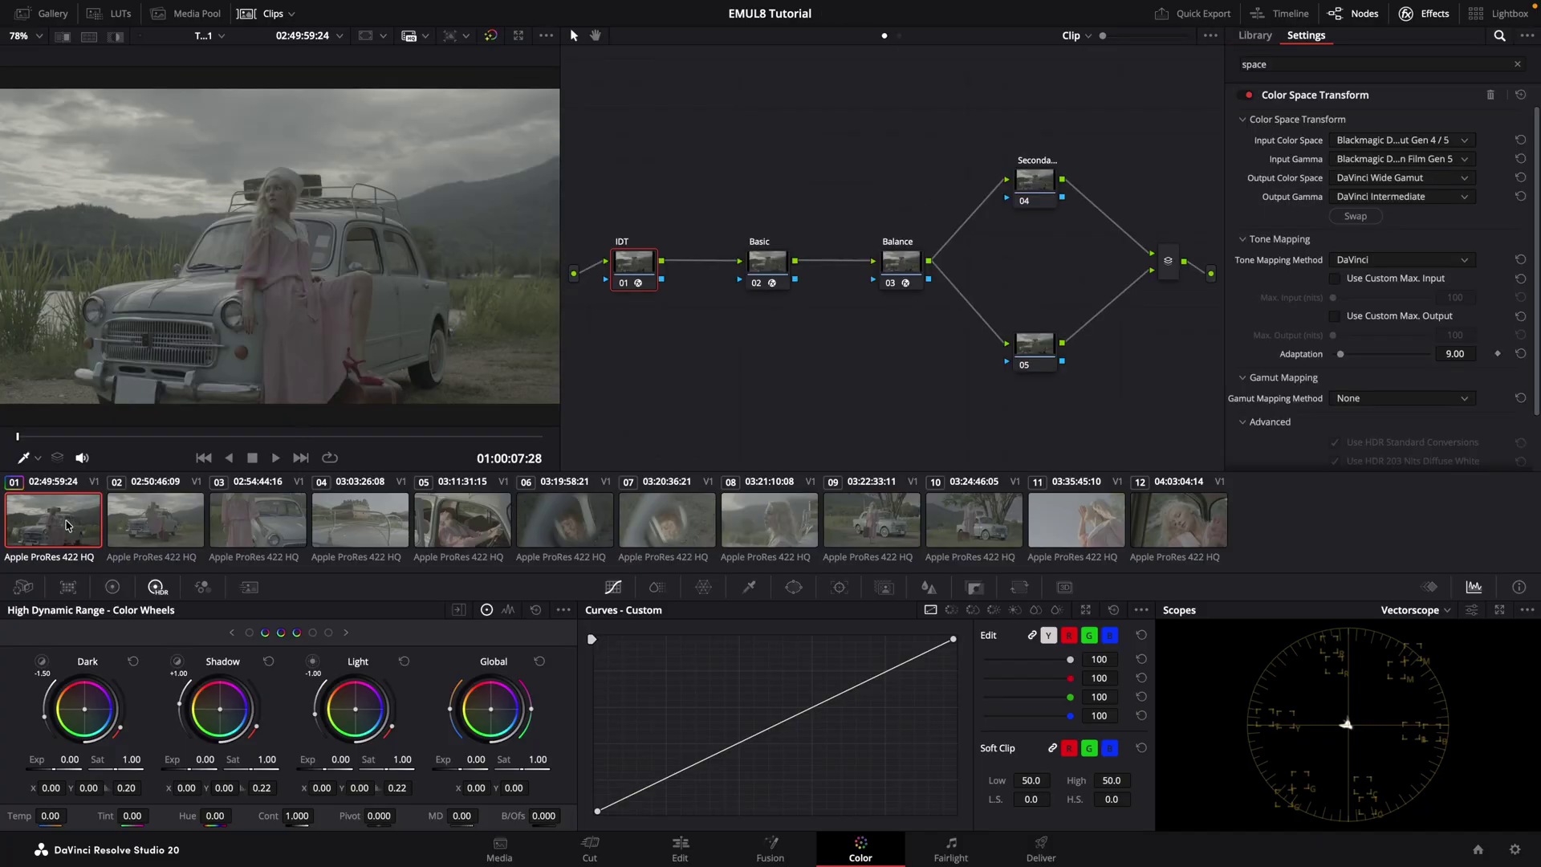
# Copy clip 01's node grade and paste it onto clips 02 through 12.
pyautogui.press('super+c')
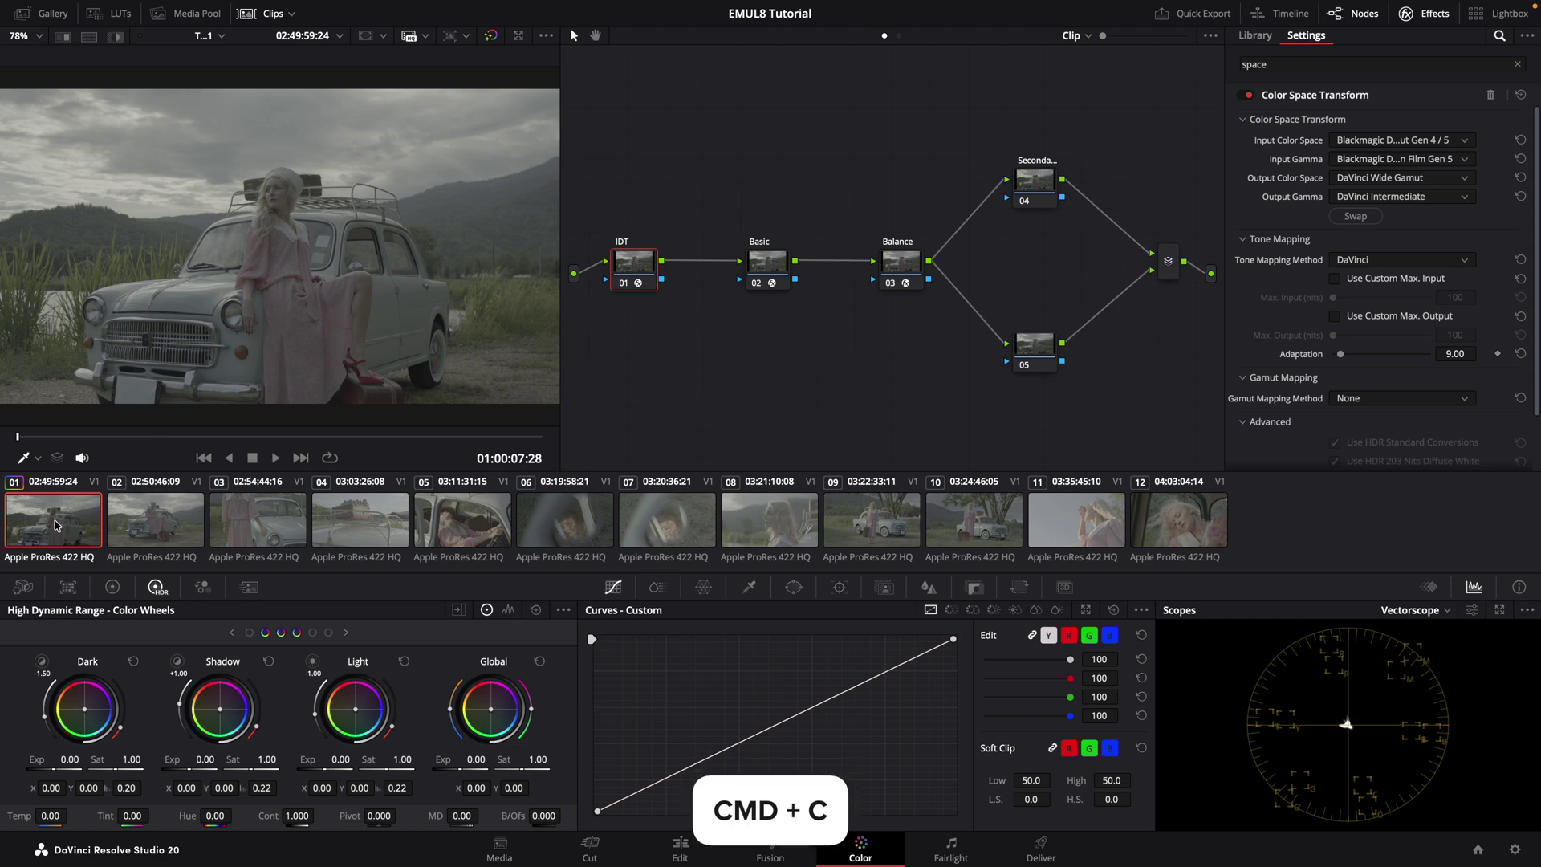
pyautogui.click(160, 525)
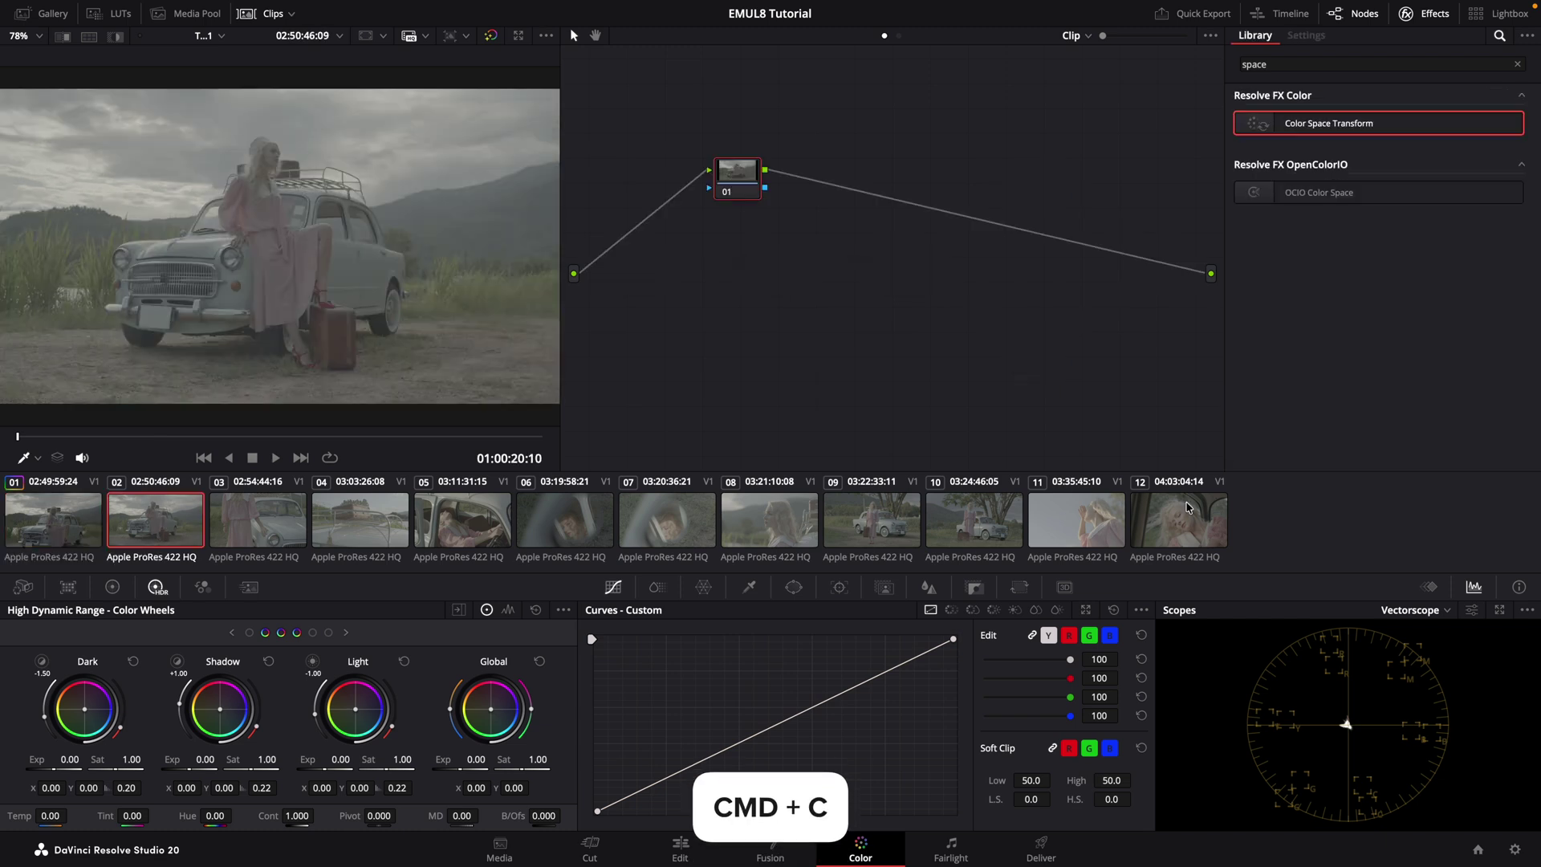
pyautogui.keyDown('shift'); pyautogui.click(1187, 507); pyautogui.keyUp('shift')
pyautogui.press('super+v')
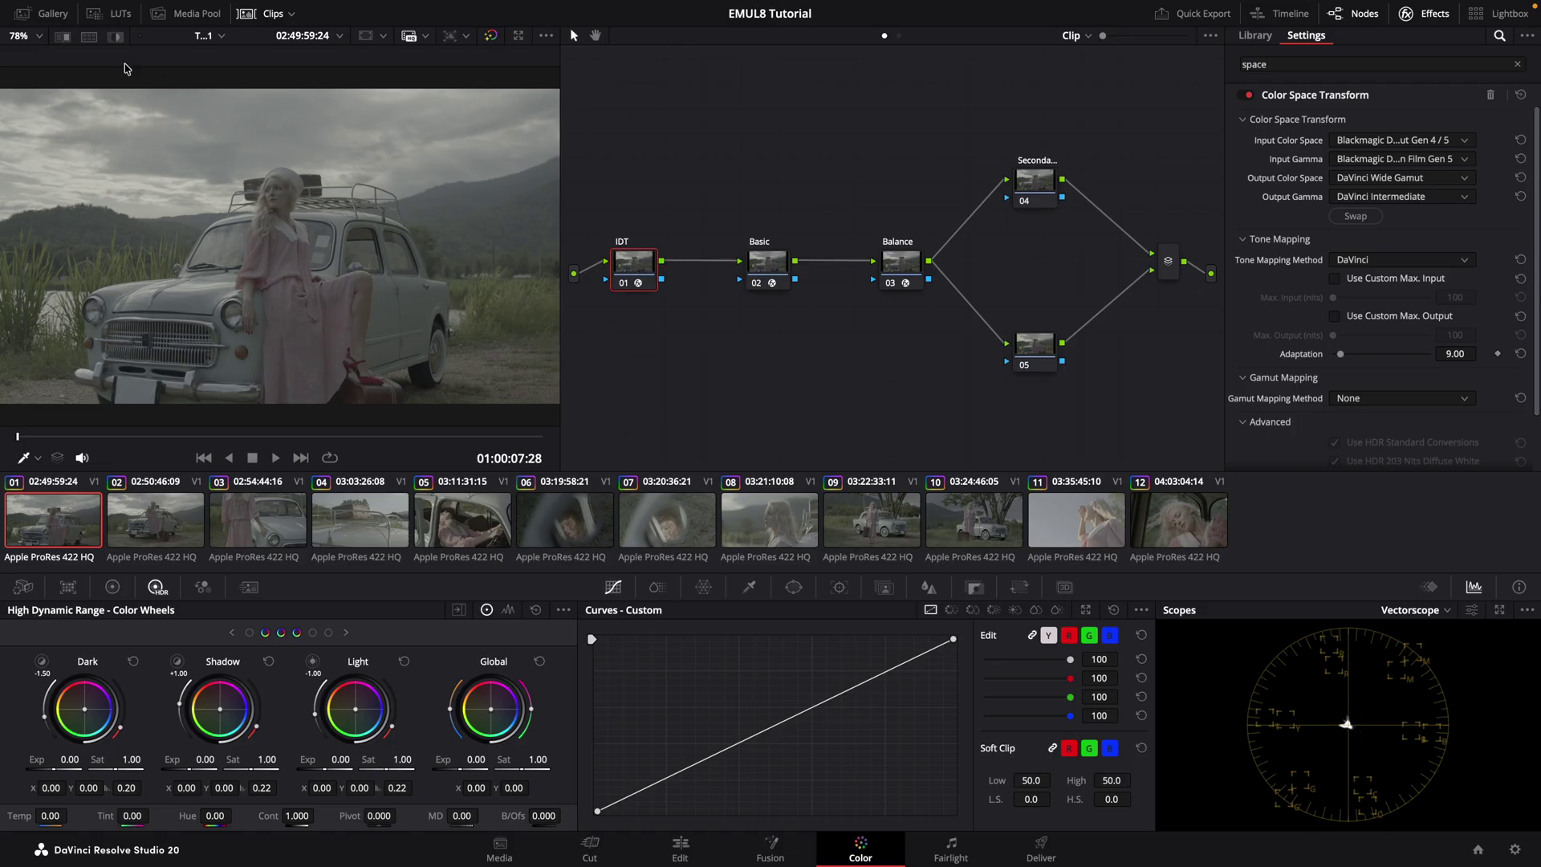
pyautogui.click(127, 14)
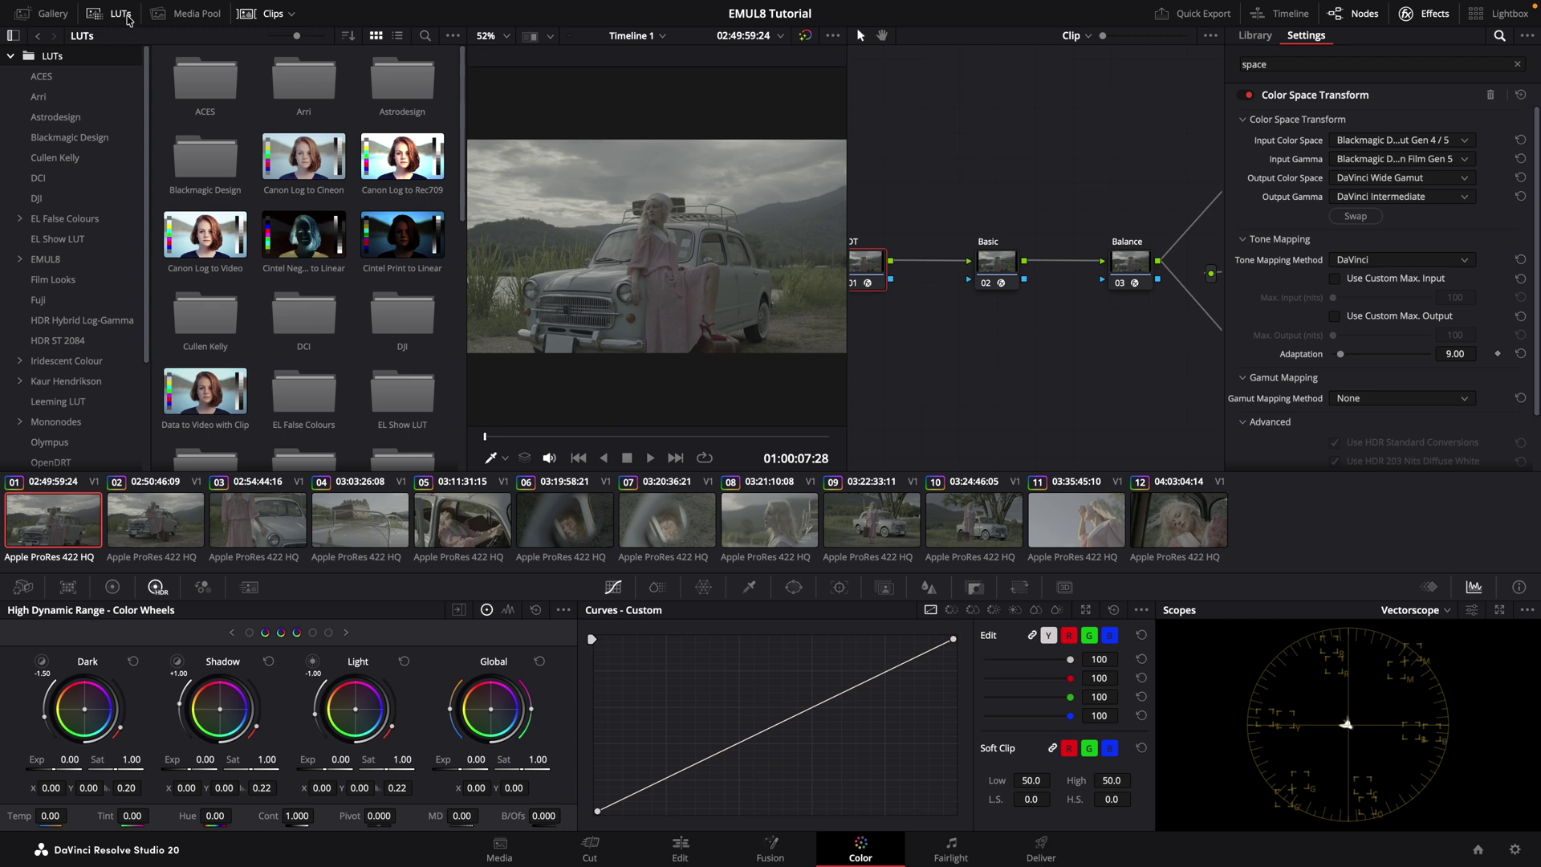
# Replace the IDT node's Color Space Transform with the Z-Cam Z-Log 2 LUT from EMUL8 IDTs.
pyautogui.click(17, 260)
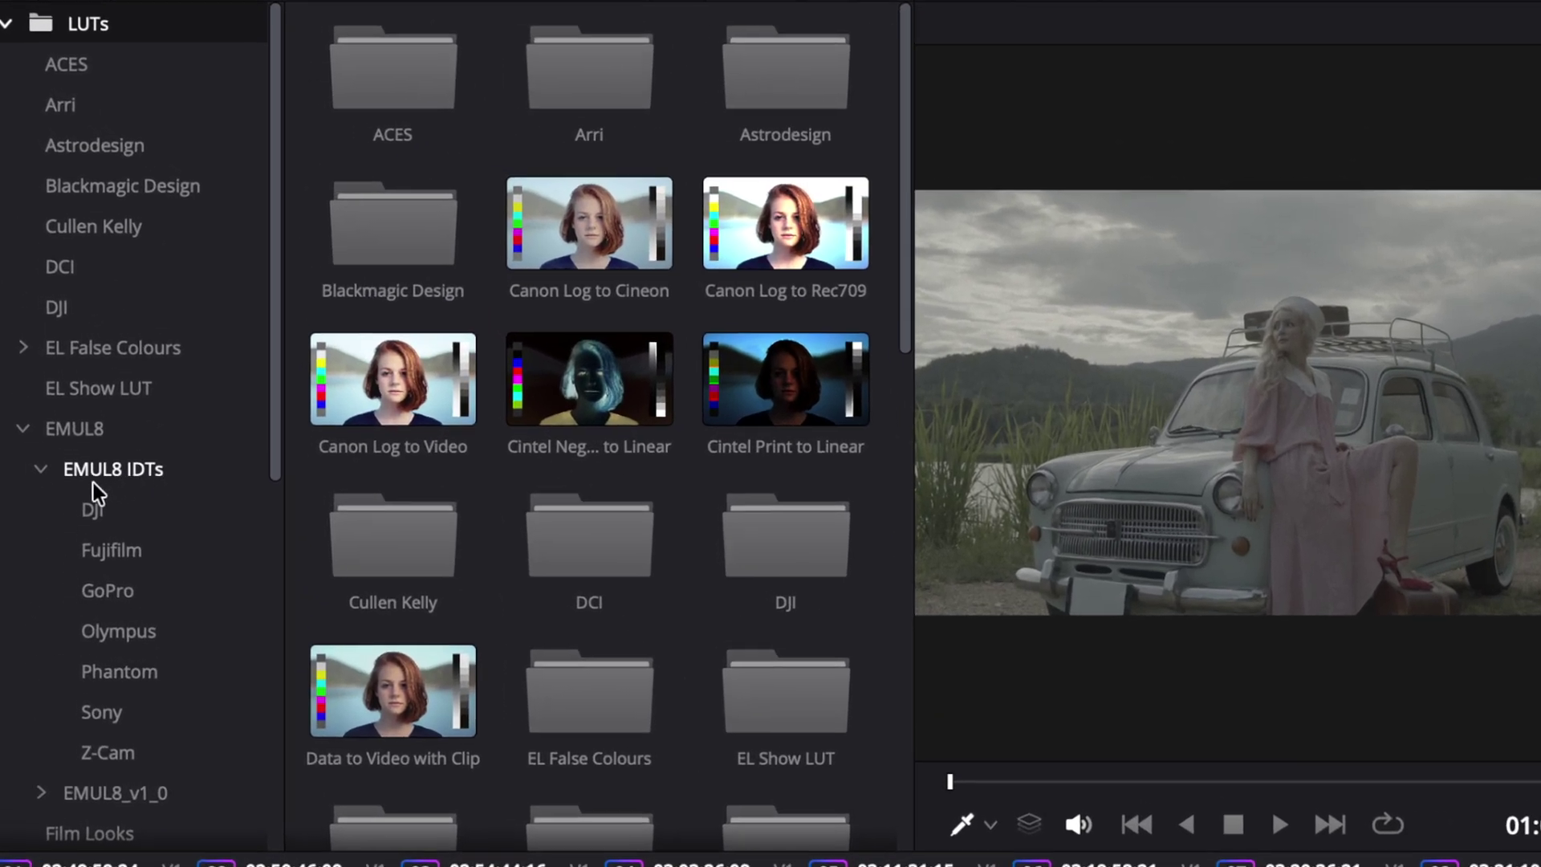
pyautogui.doubleClick(130, 467)
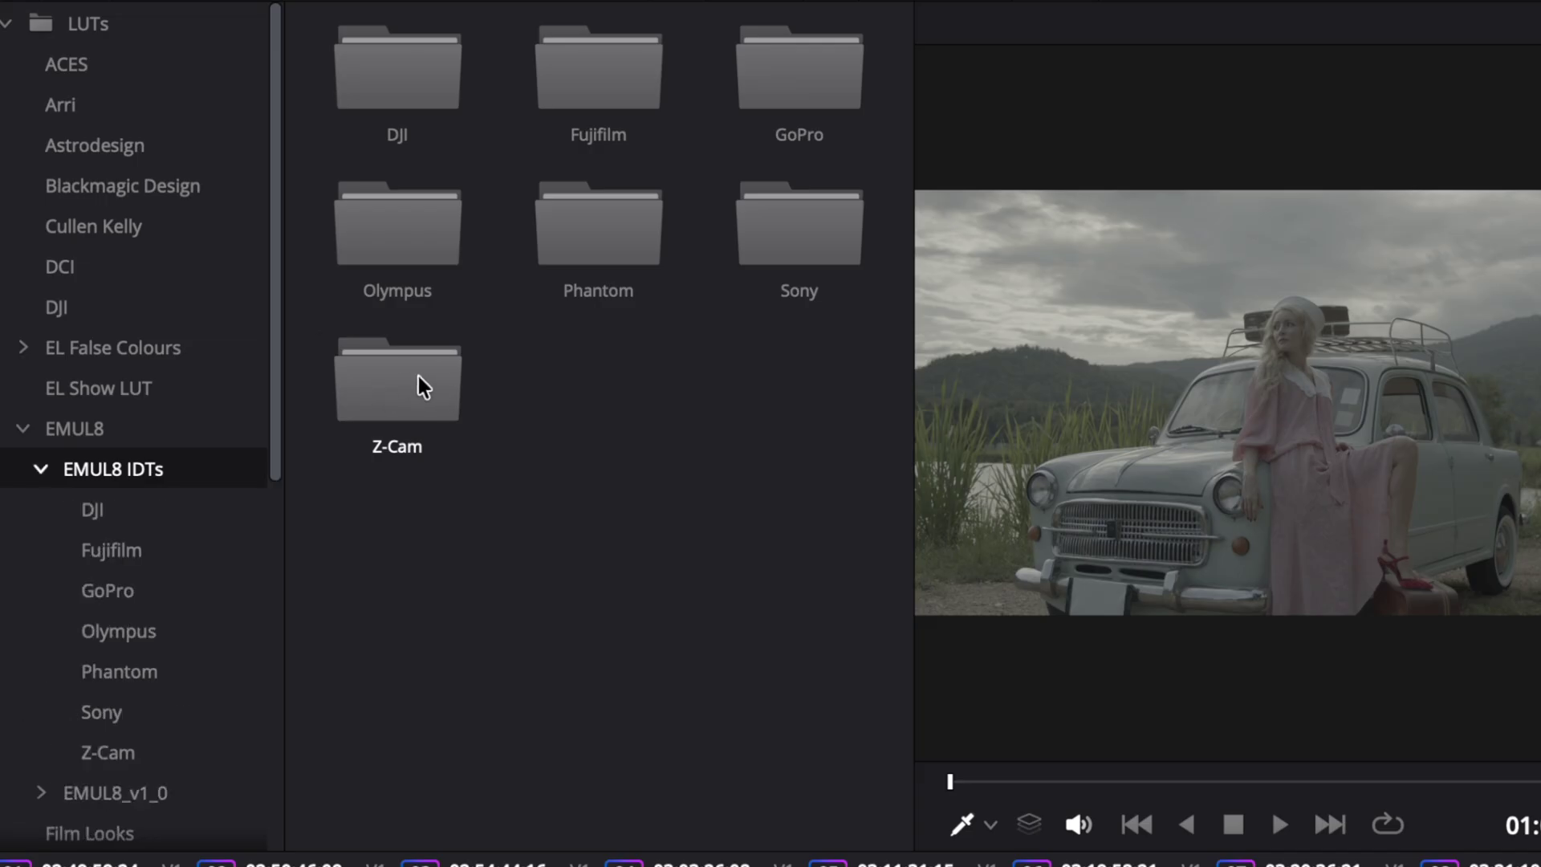
pyautogui.doubleClick(424, 385)
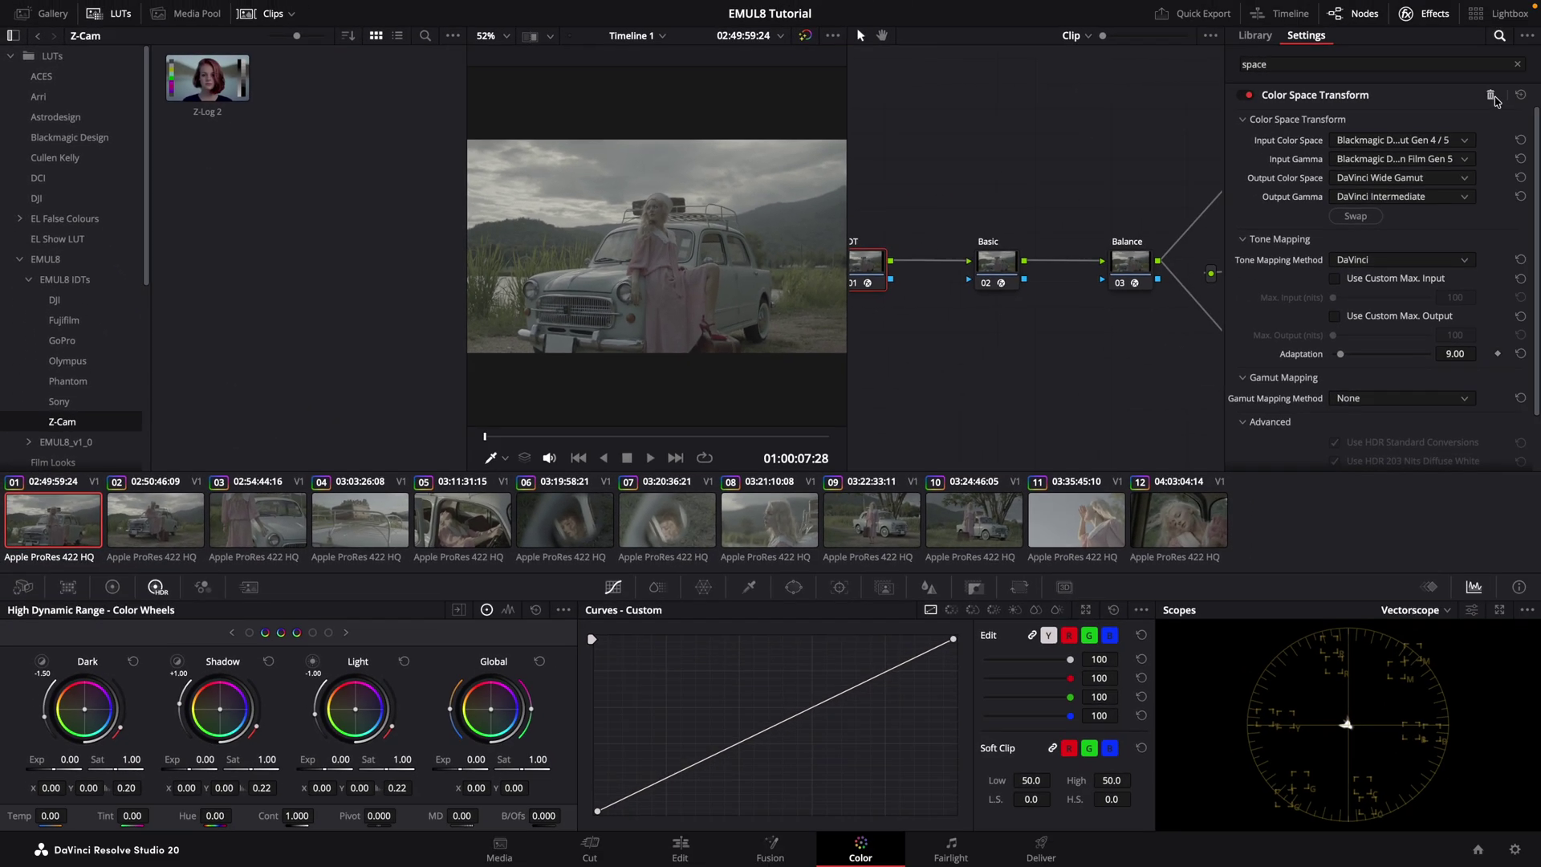
pyautogui.click(1490, 95)
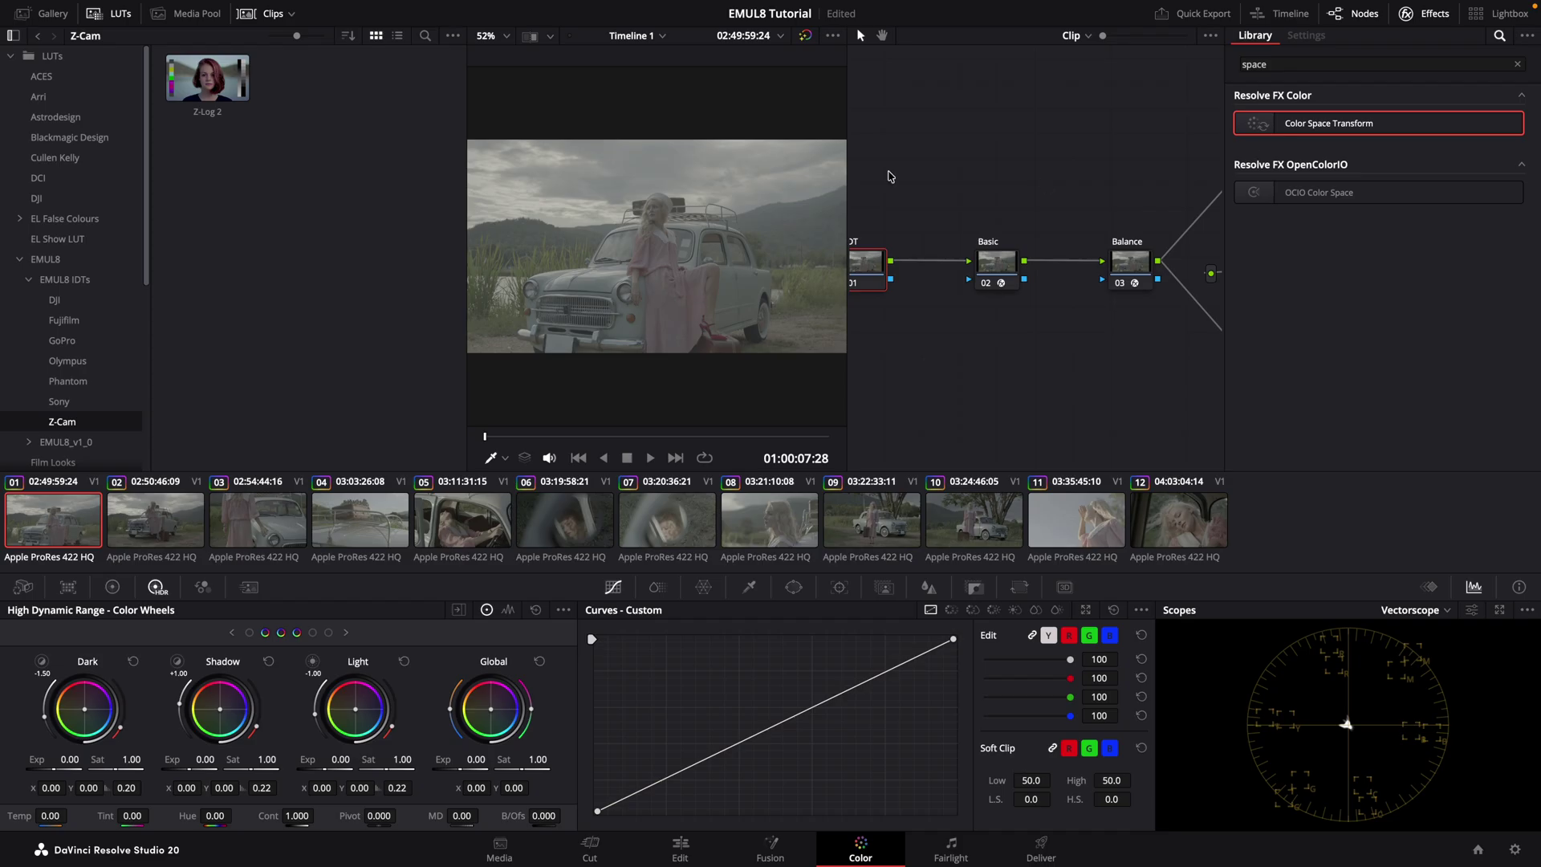
pyautogui.moveTo(207, 77); pyautogui.dragTo(875, 273)
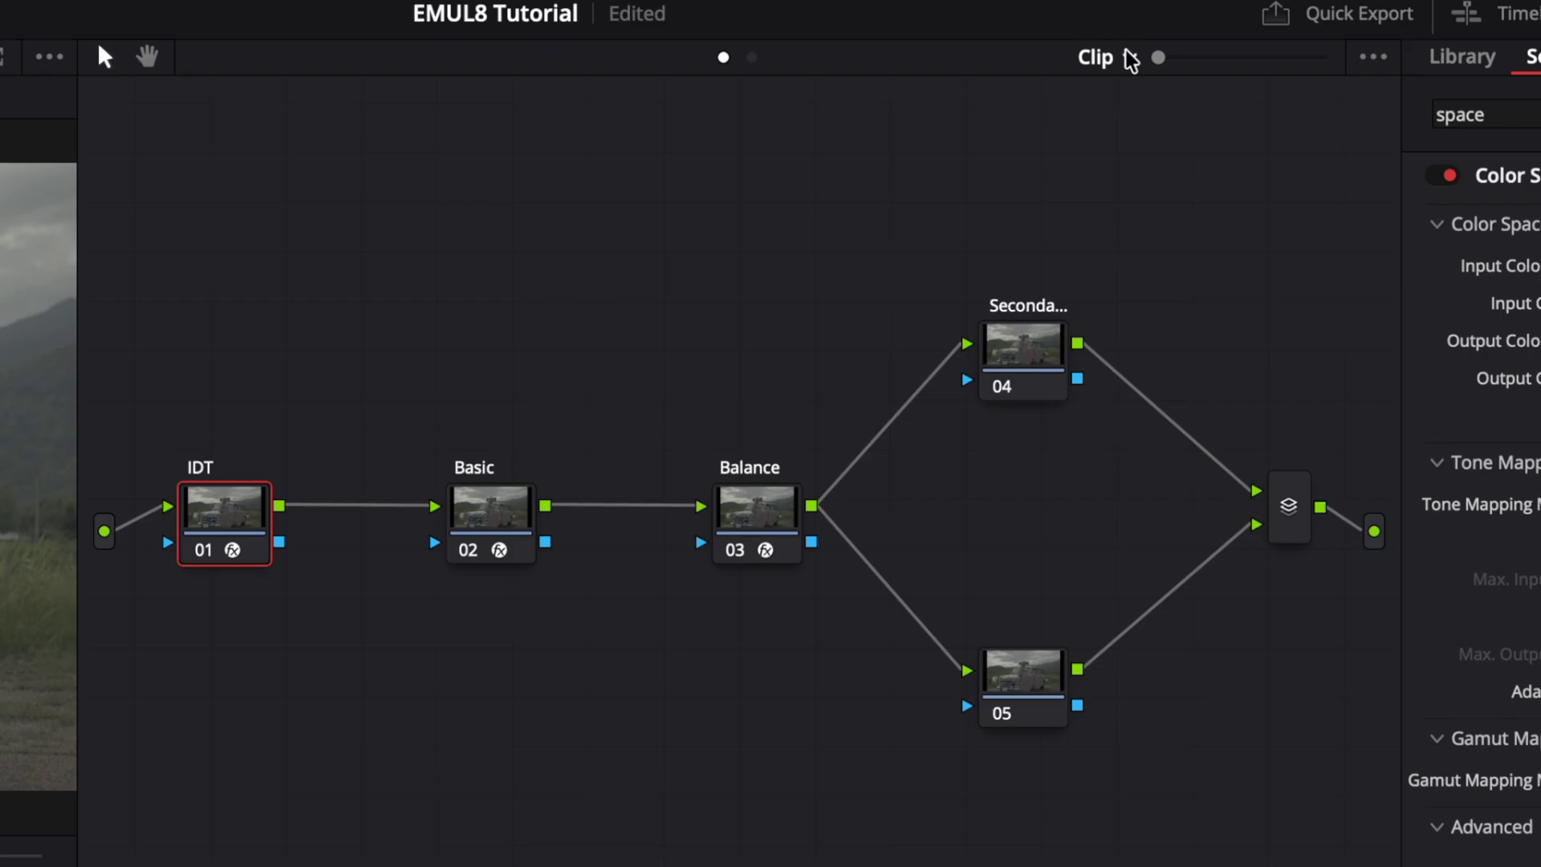
# Switch the node editor from clip nodes to the empty timeline-level node graph.
pyautogui.click(1127, 59)
pyautogui.click(963, 108)
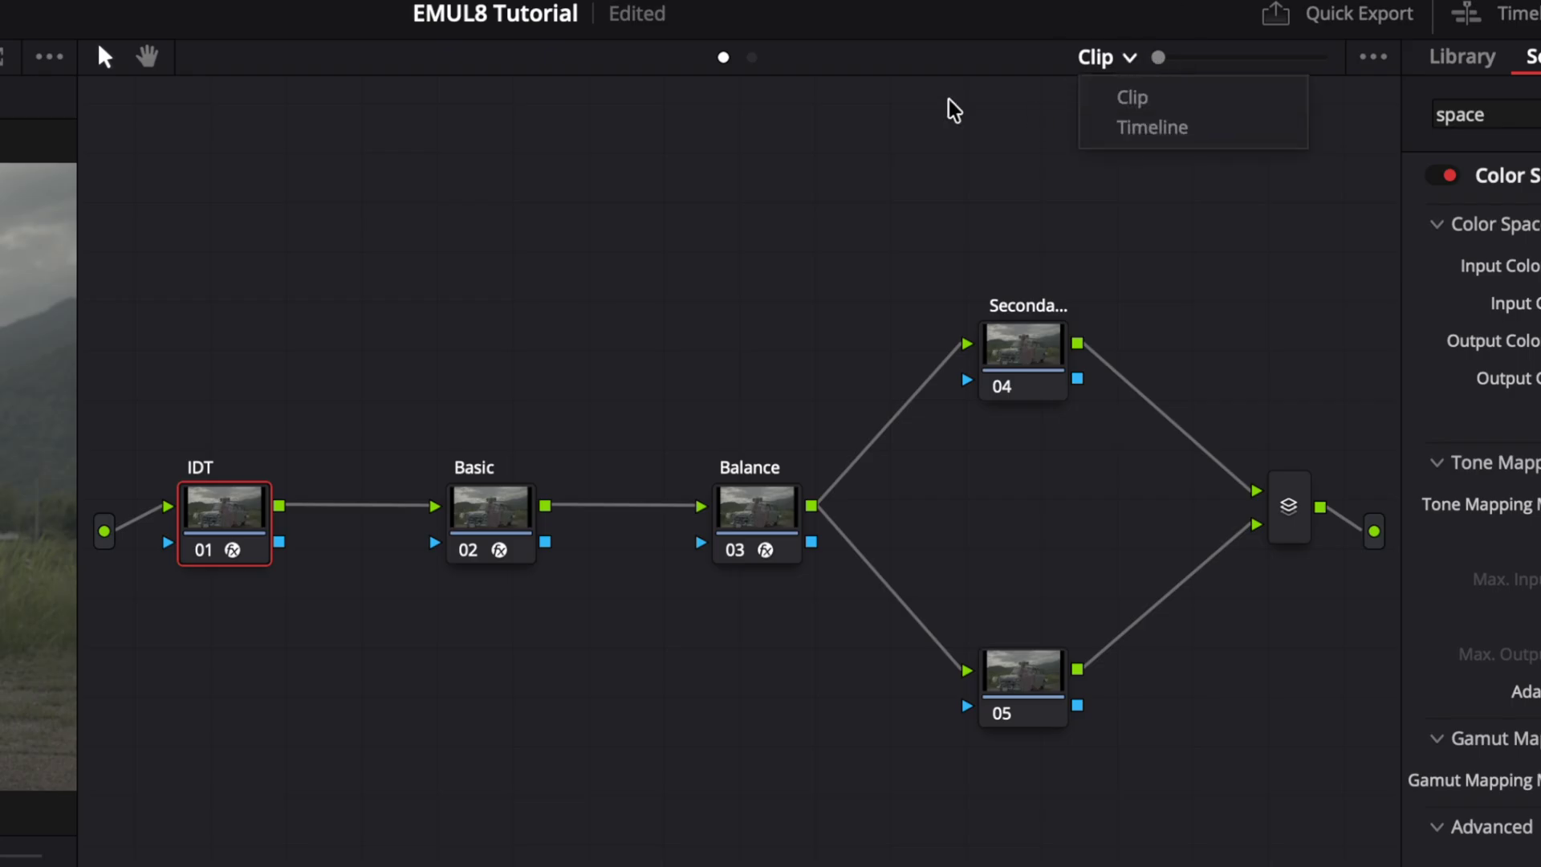
pyautogui.click(753, 58)
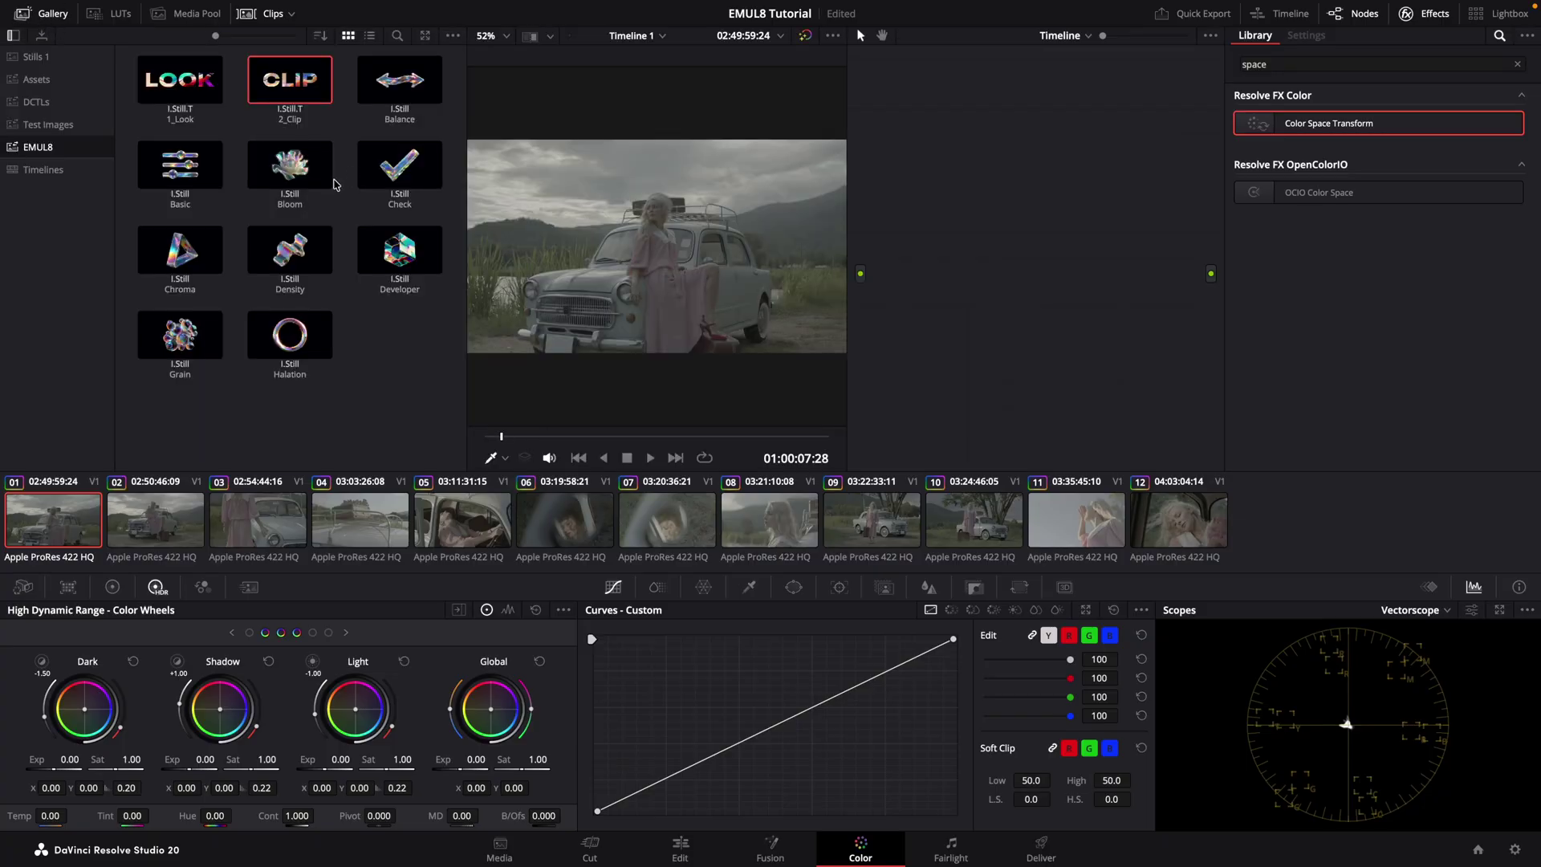
# Apply the EMUL8 1_Look still at timeline level, adding the Chroma-to-Developer node chain.
pyautogui.click(178, 87)
pyautogui.moveTo(178, 88); pyautogui.dragTo(1071, 181)
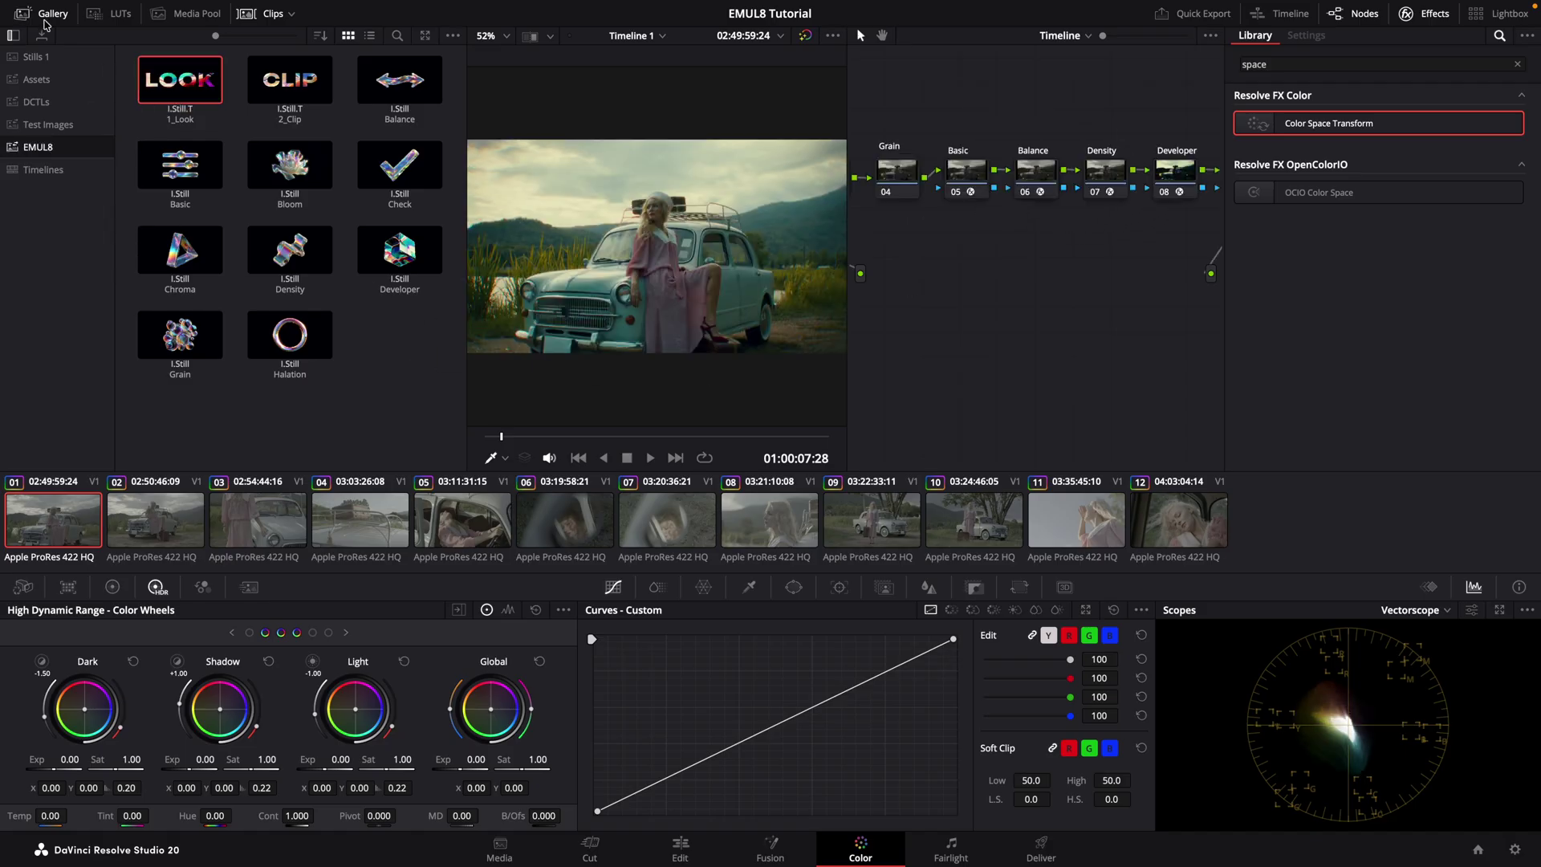
pyautogui.click(42, 14)
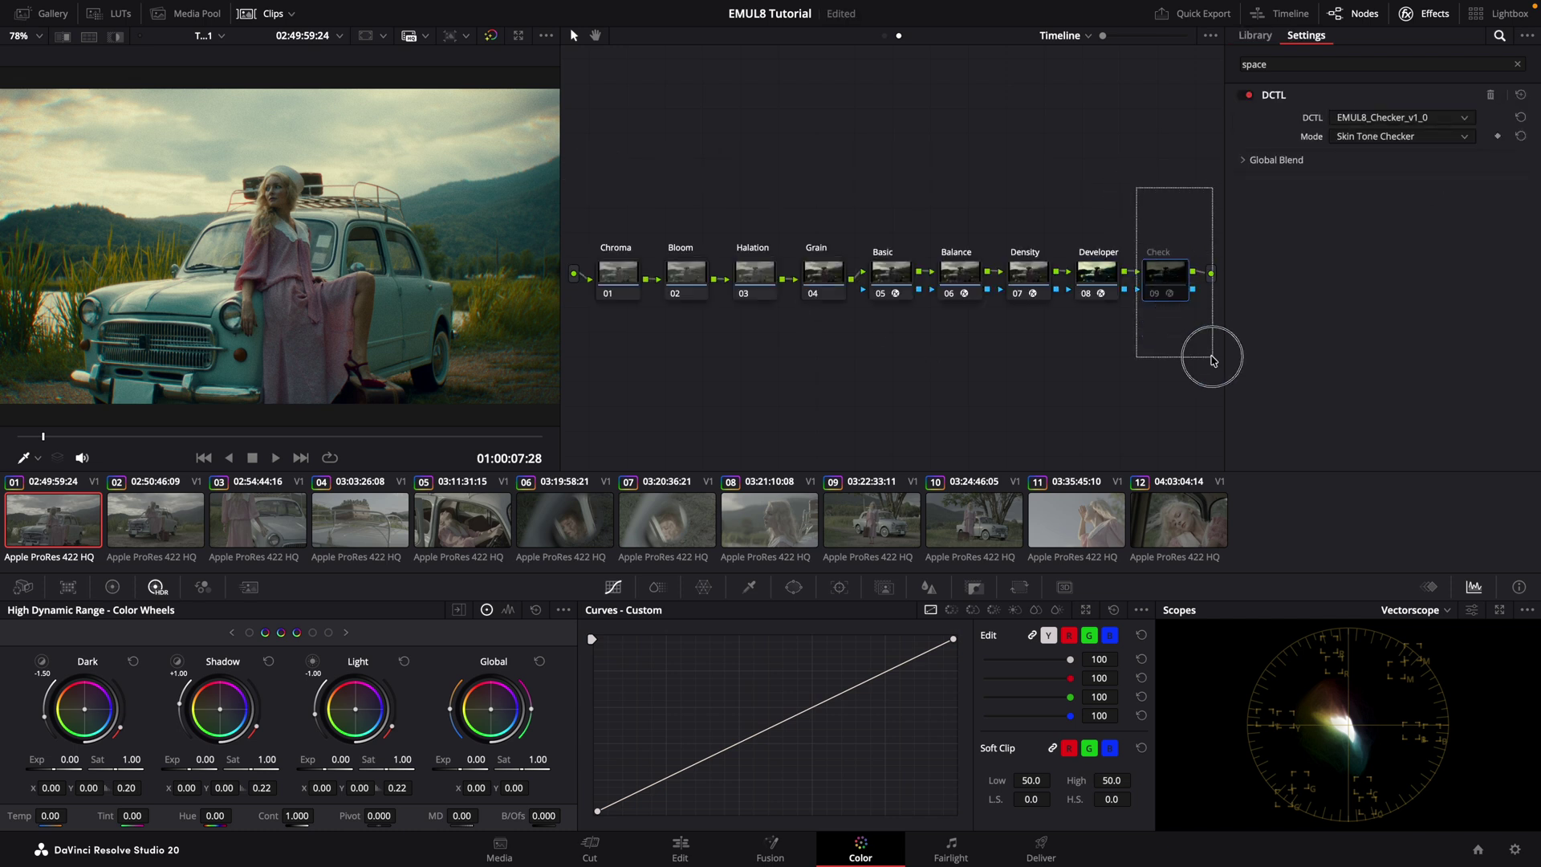
# Enable the Check node, view clip 12, and set the checker mode to Neutral Checker.
pyautogui.click(1153, 293)
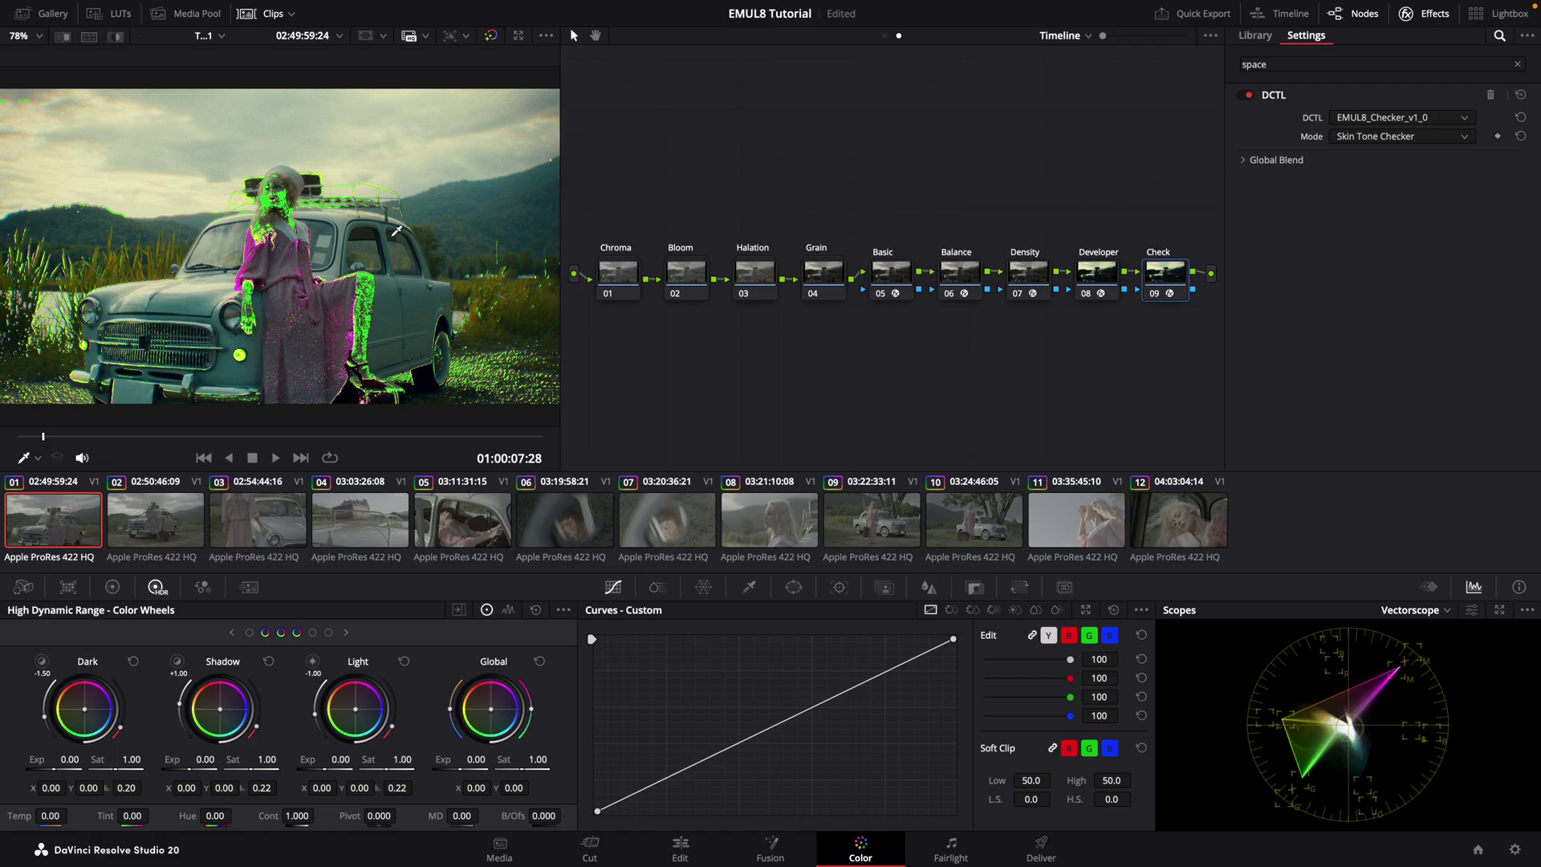
pyautogui.click(1178, 520)
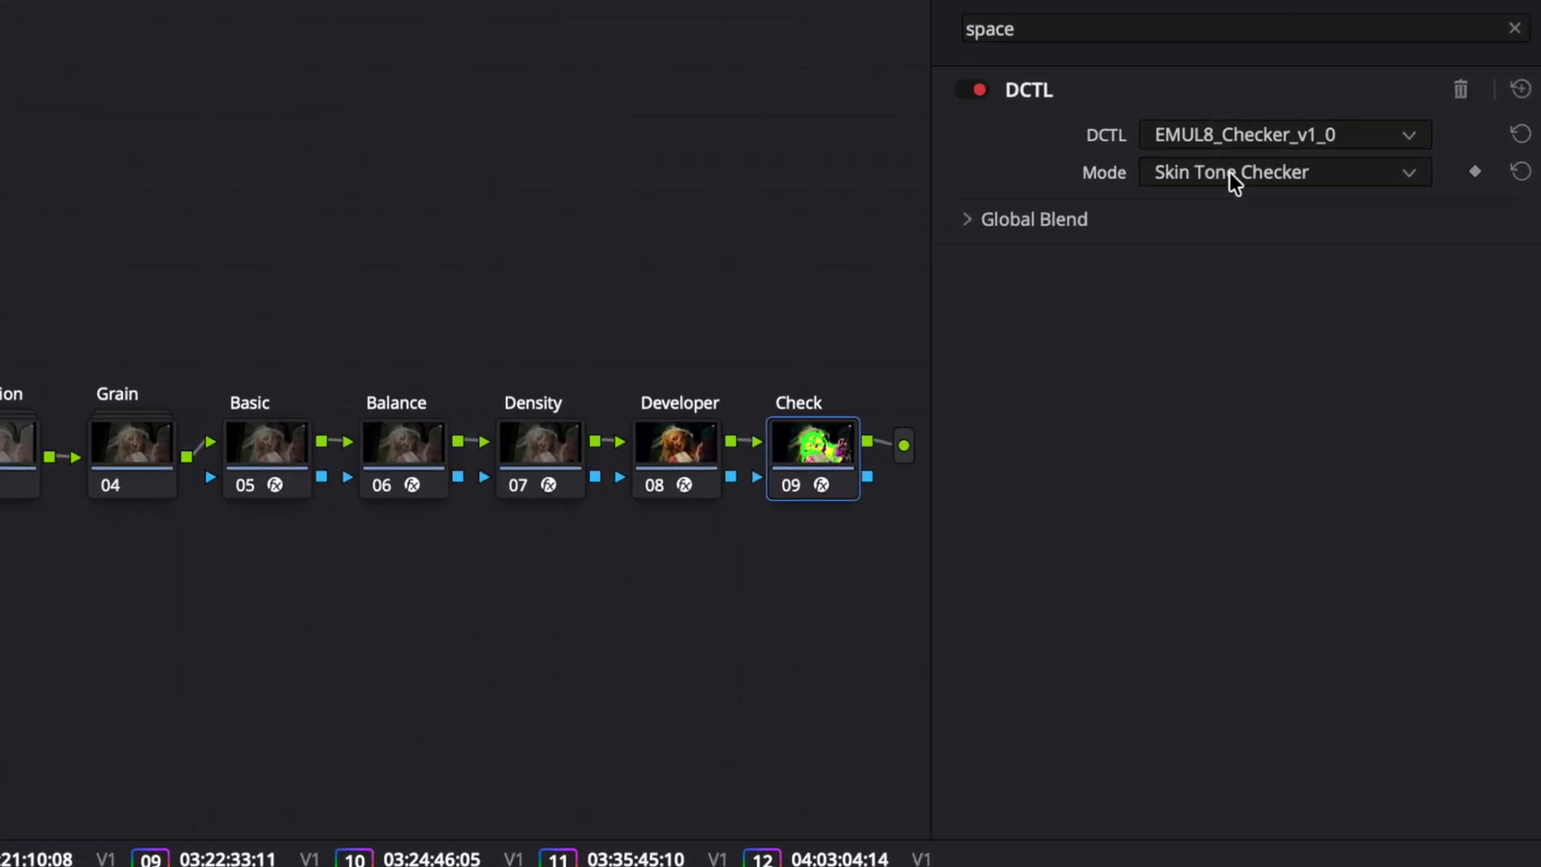
pyautogui.click(1233, 178)
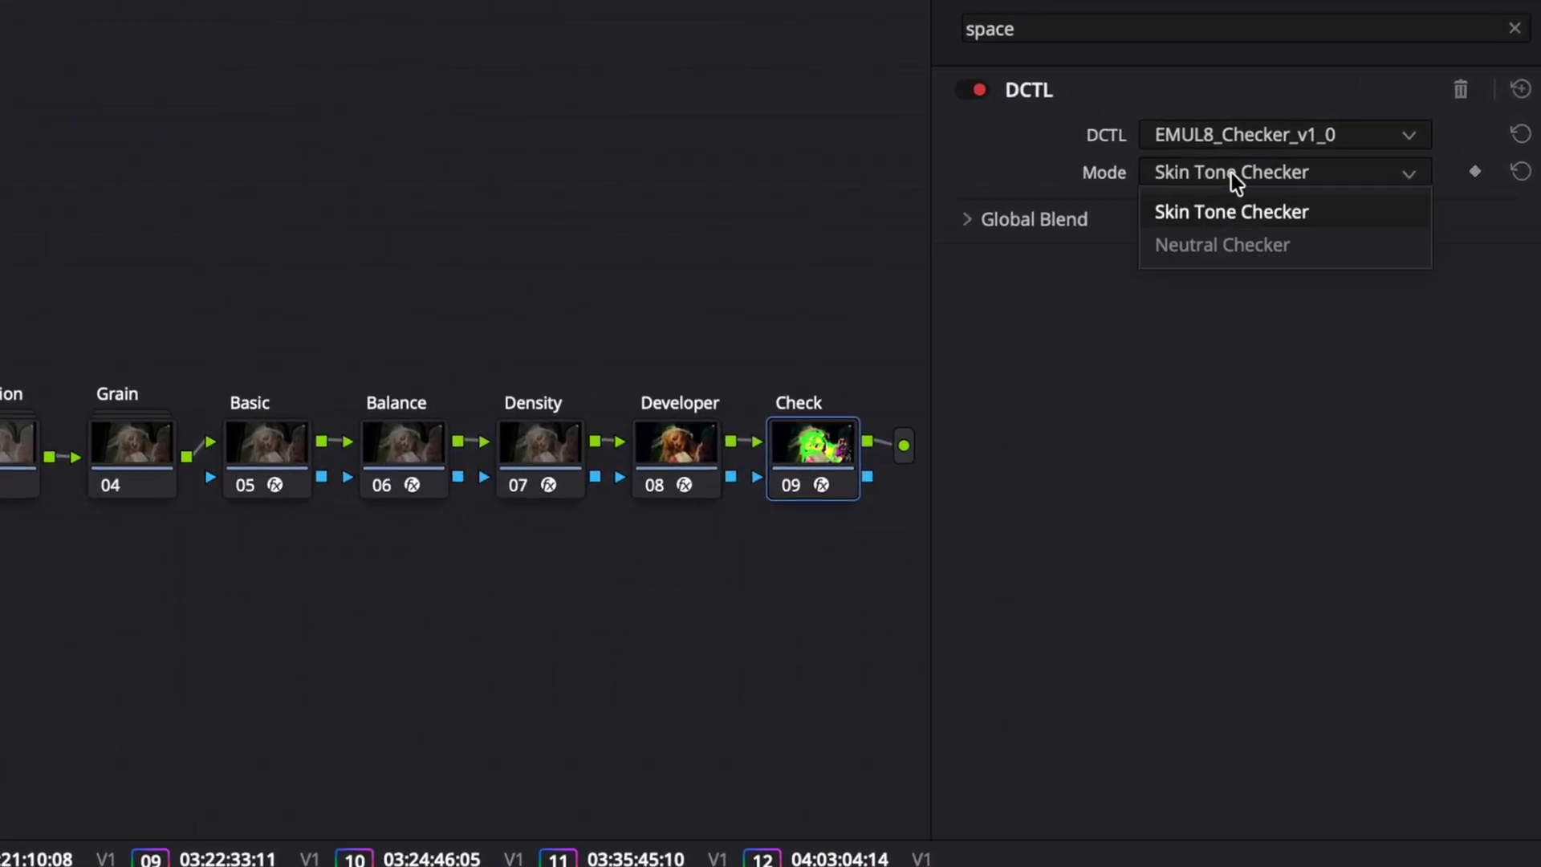
pyautogui.click(1217, 243)
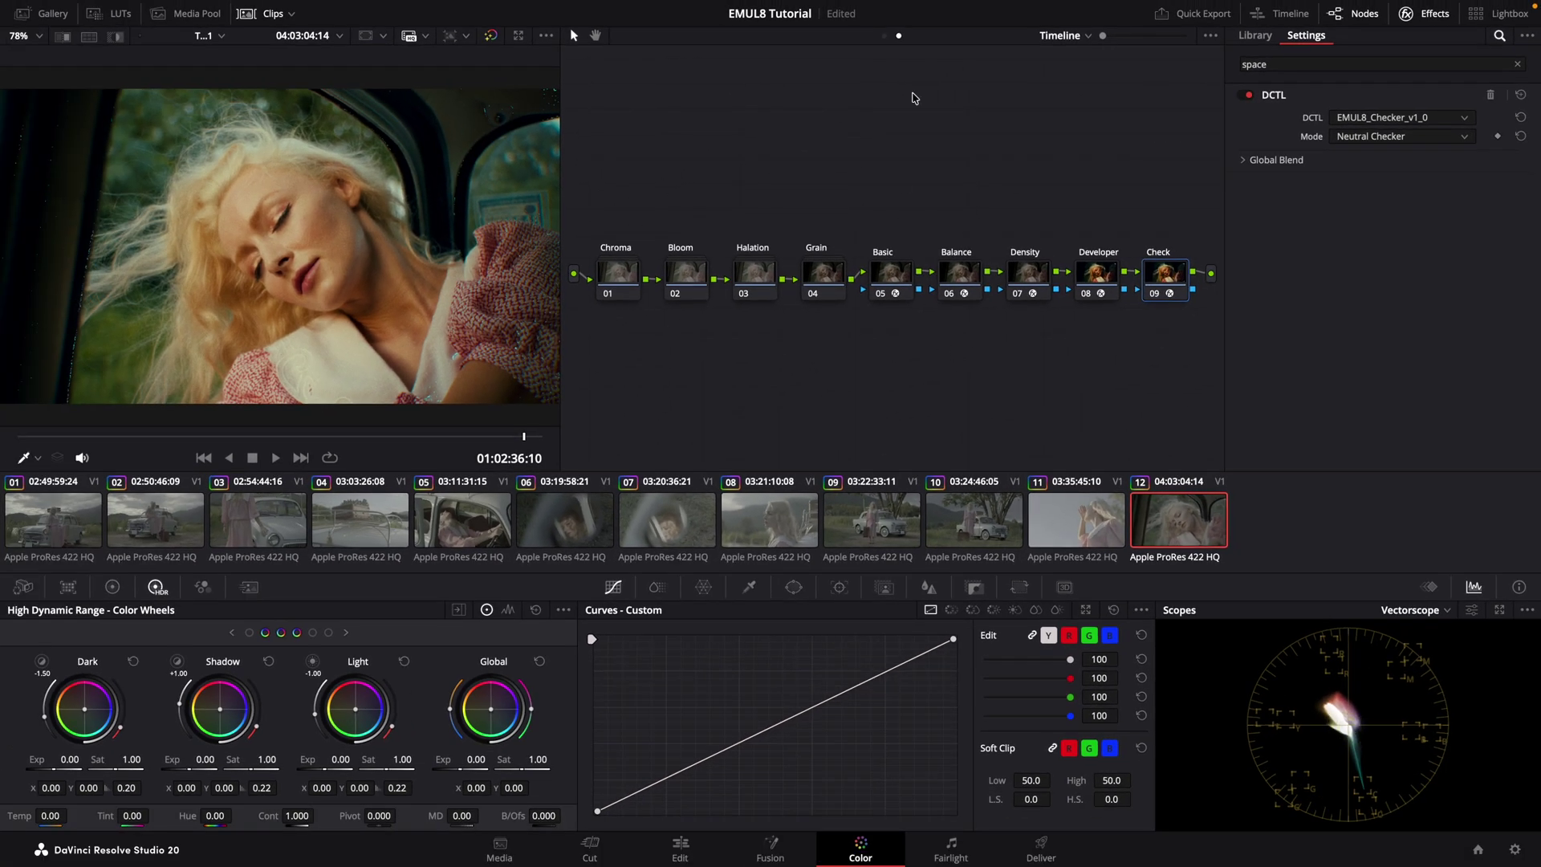
# Cool clip 12's clip-level Basic node to WB Temp -0.597 and WB tint 0.488.
pyautogui.click(885, 36)
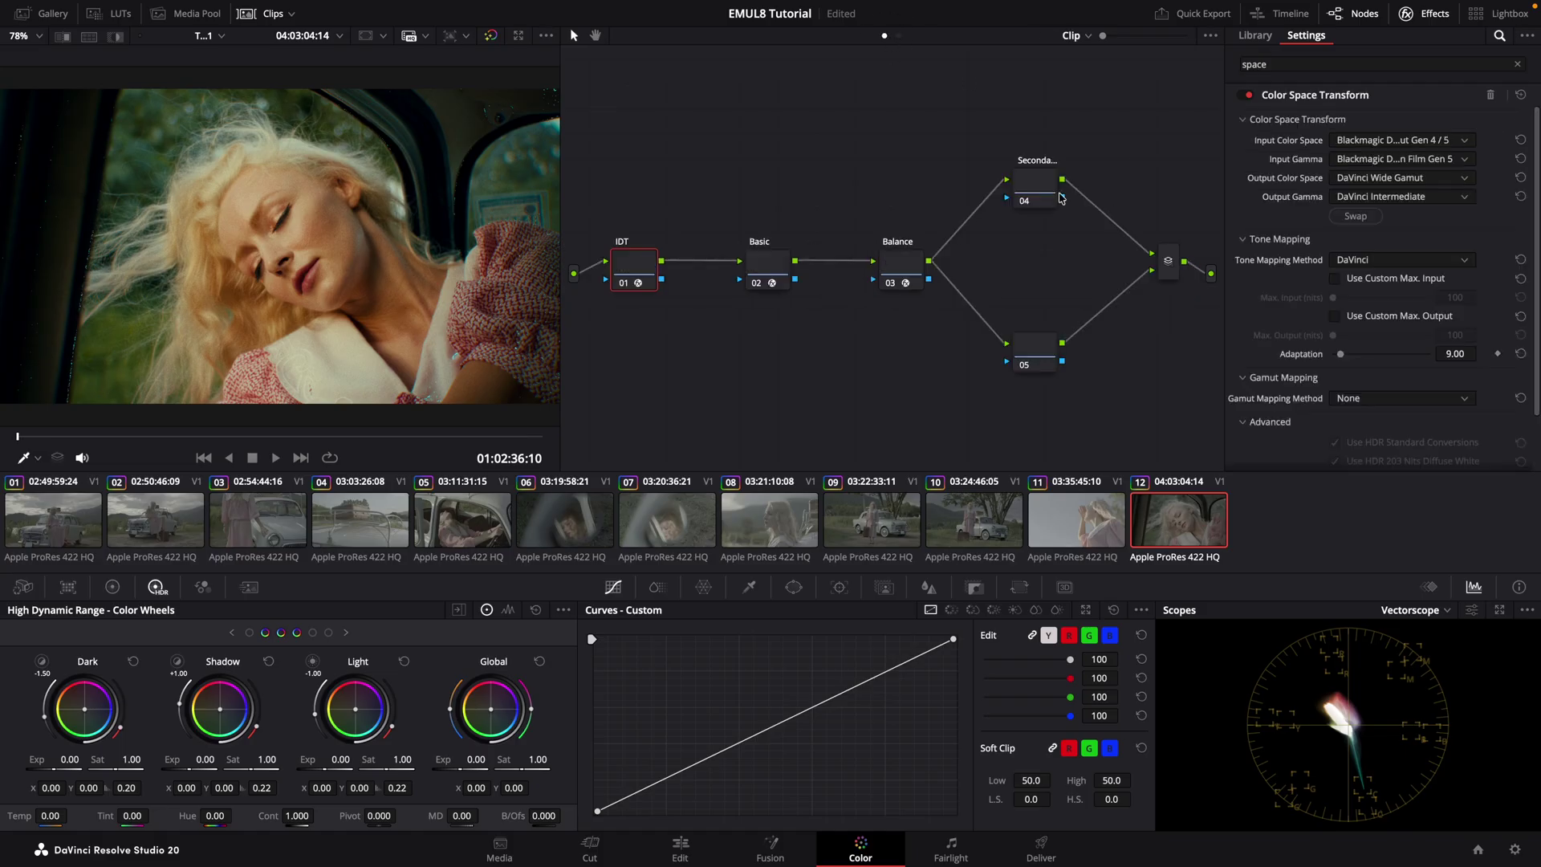
pyautogui.click(767, 265)
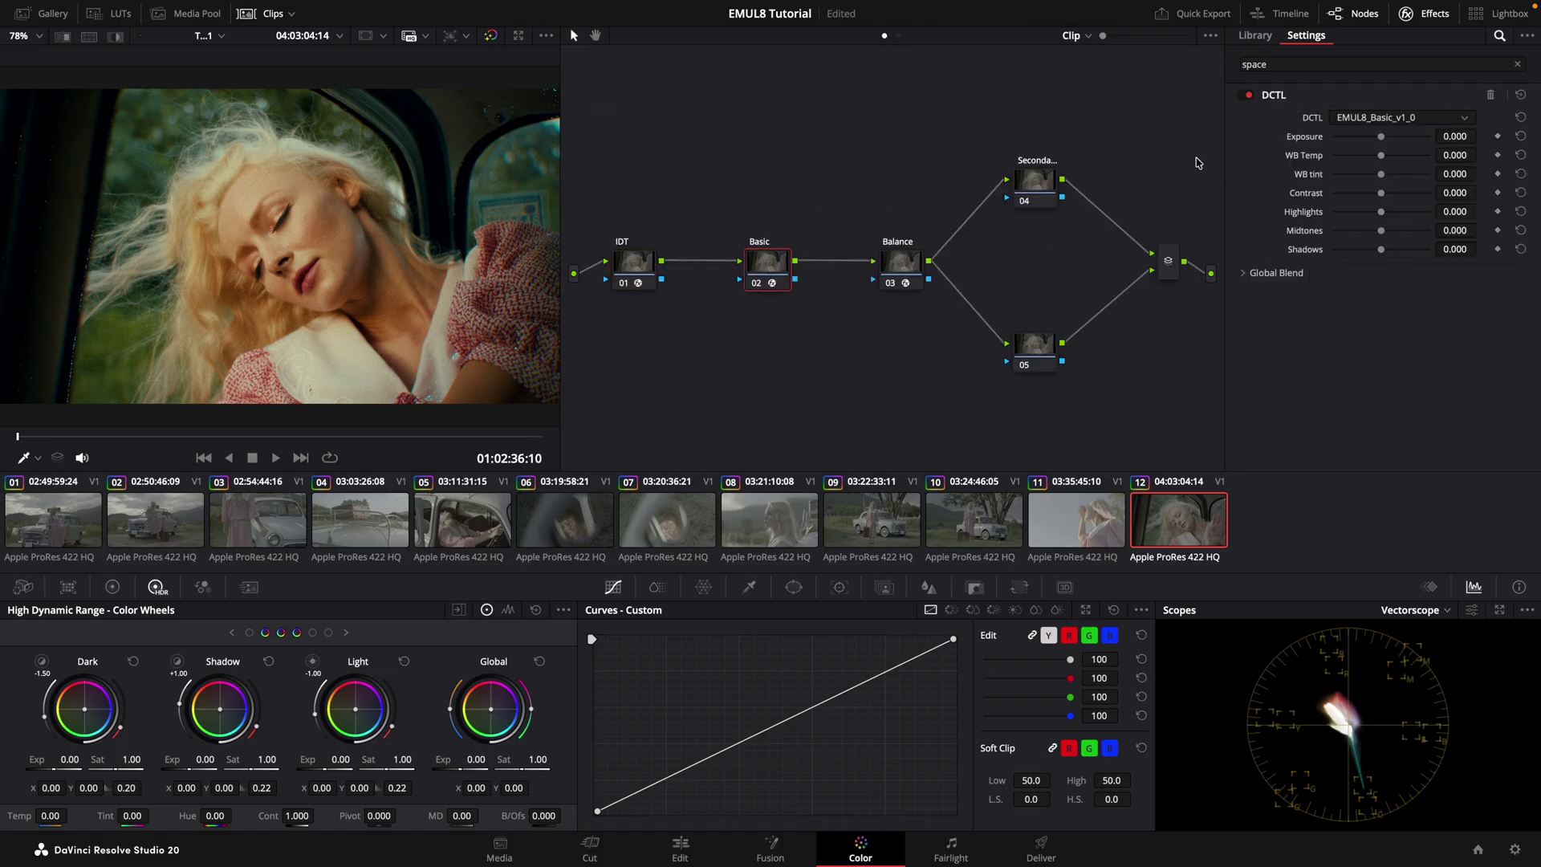
pyautogui.moveTo(1382, 159)
pyautogui.mouseDown()
pyautogui.moveTo(1352, 173)
pyautogui.moveTo(1406, 175)
pyautogui.mouseUp()
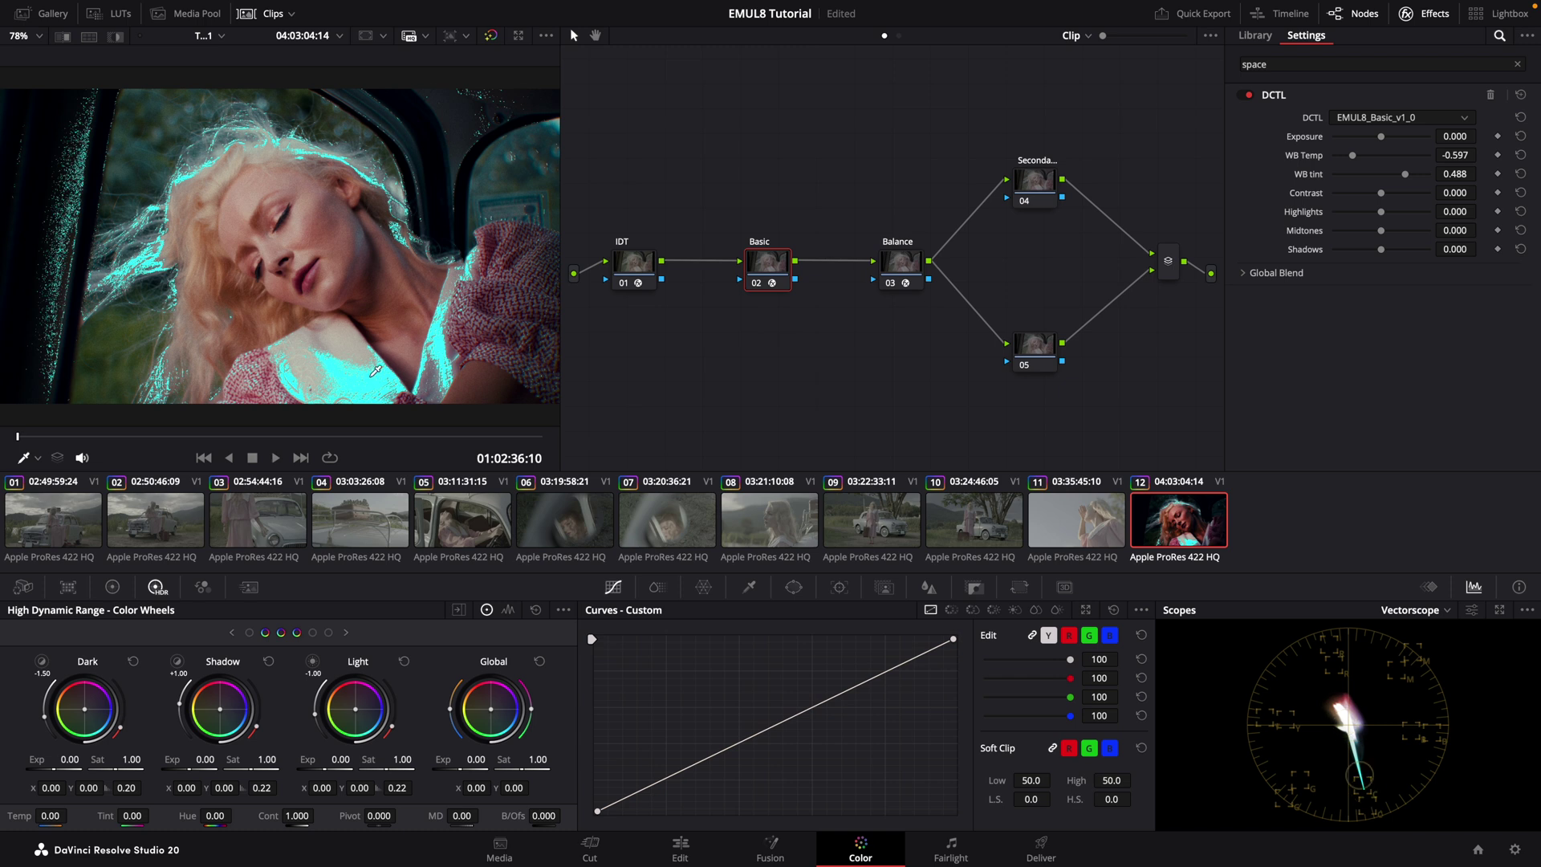
# On the timeline node graph, turn the Check node off to see the real image, then back on.
pyautogui.click(1068, 35)
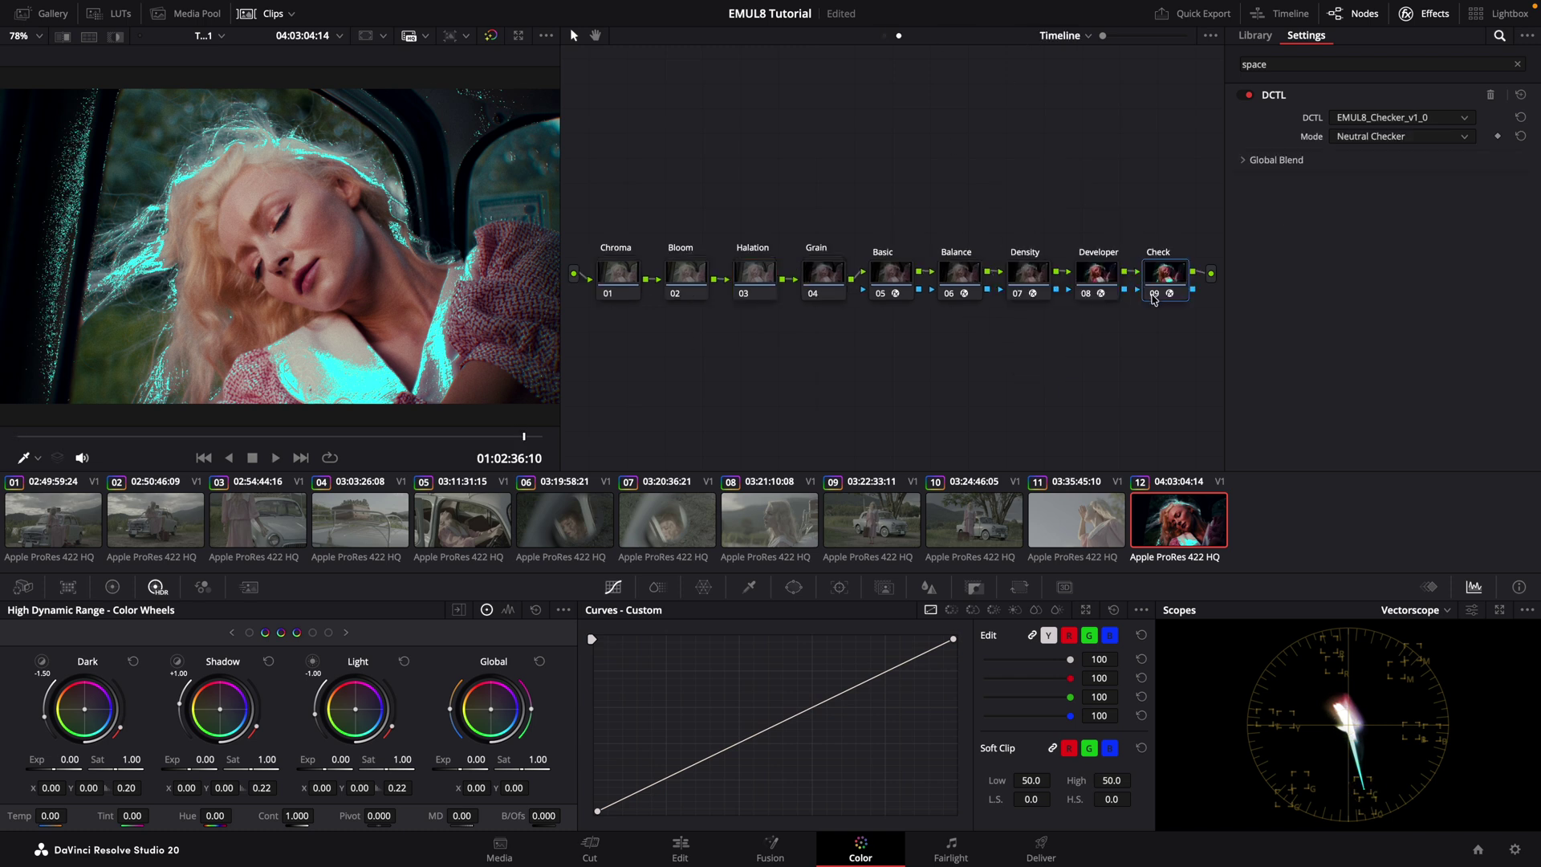
pyautogui.click(1153, 294)
pyautogui.scroll(5, 312, 349)
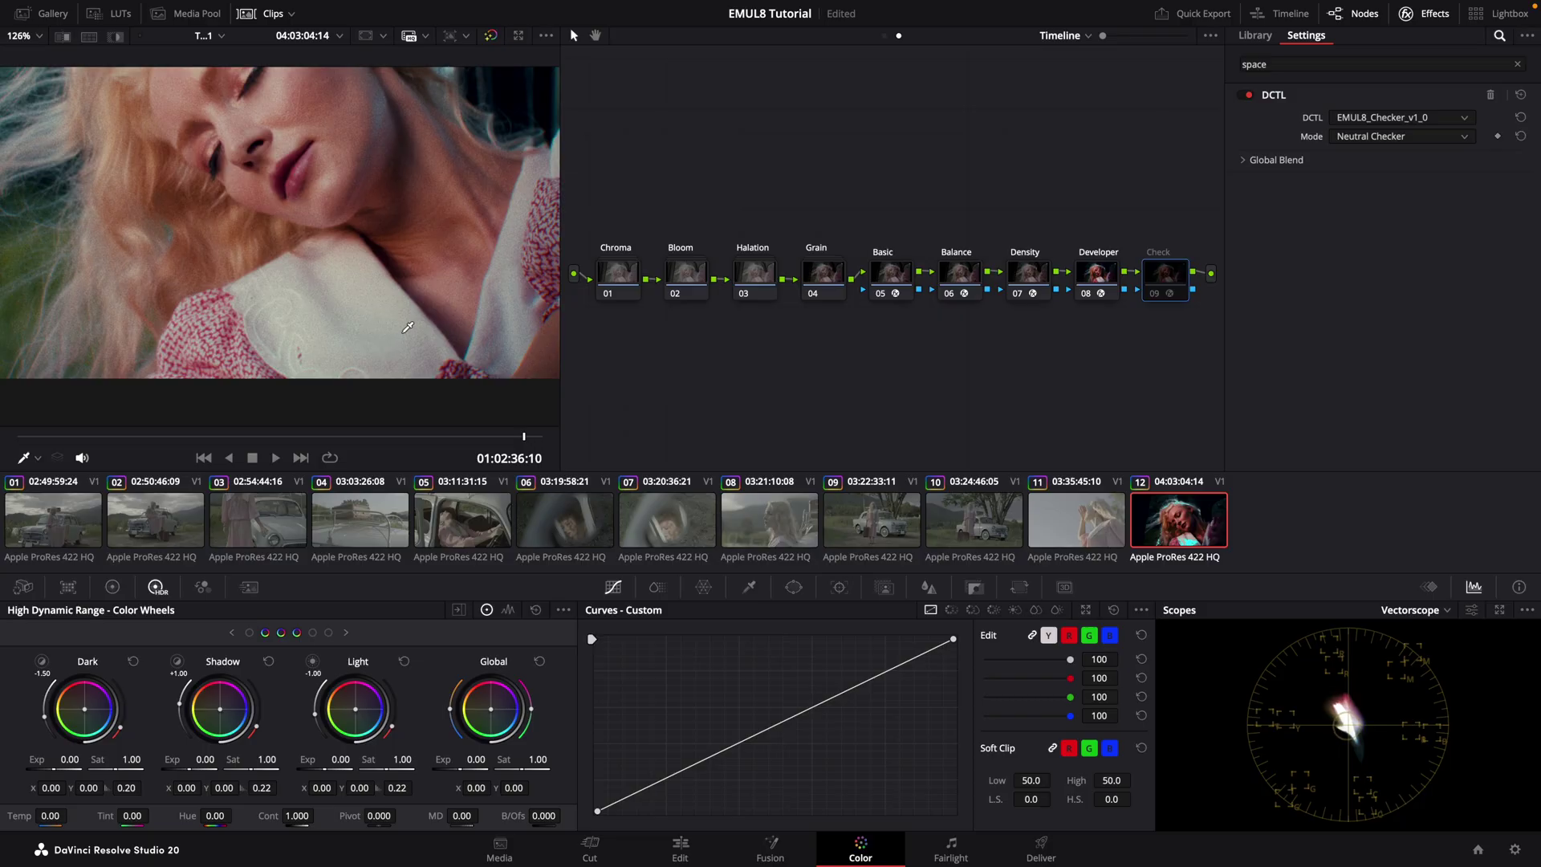
pyautogui.hotkey('ctrl', 'd')
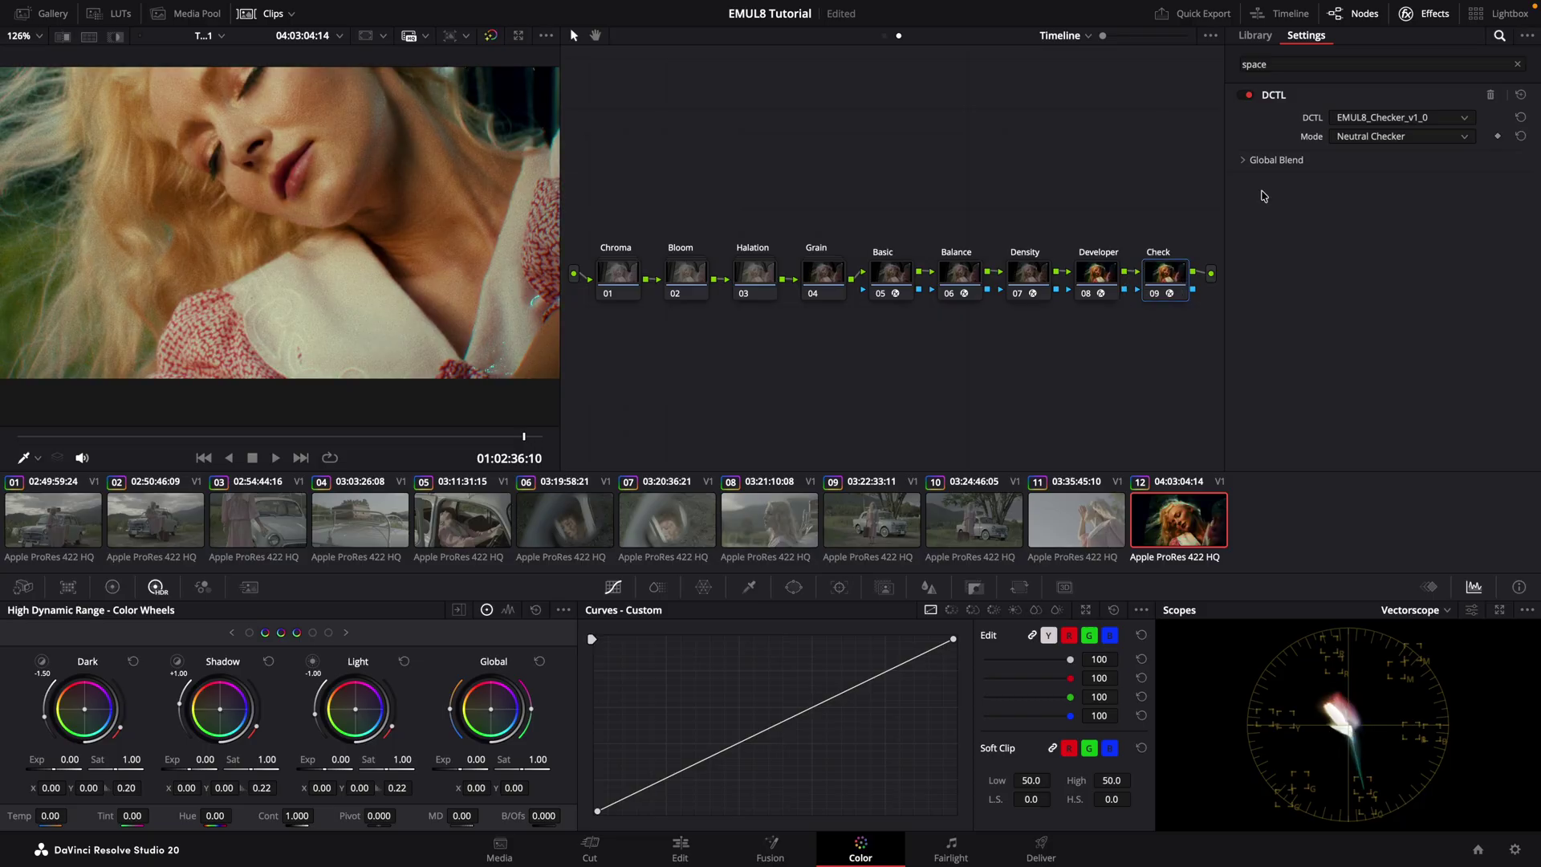
# Switch the checker to Skin Tone Checker and retune white balance to WB Temp 0.116, tint 0.411.
pyautogui.click(1394, 138)
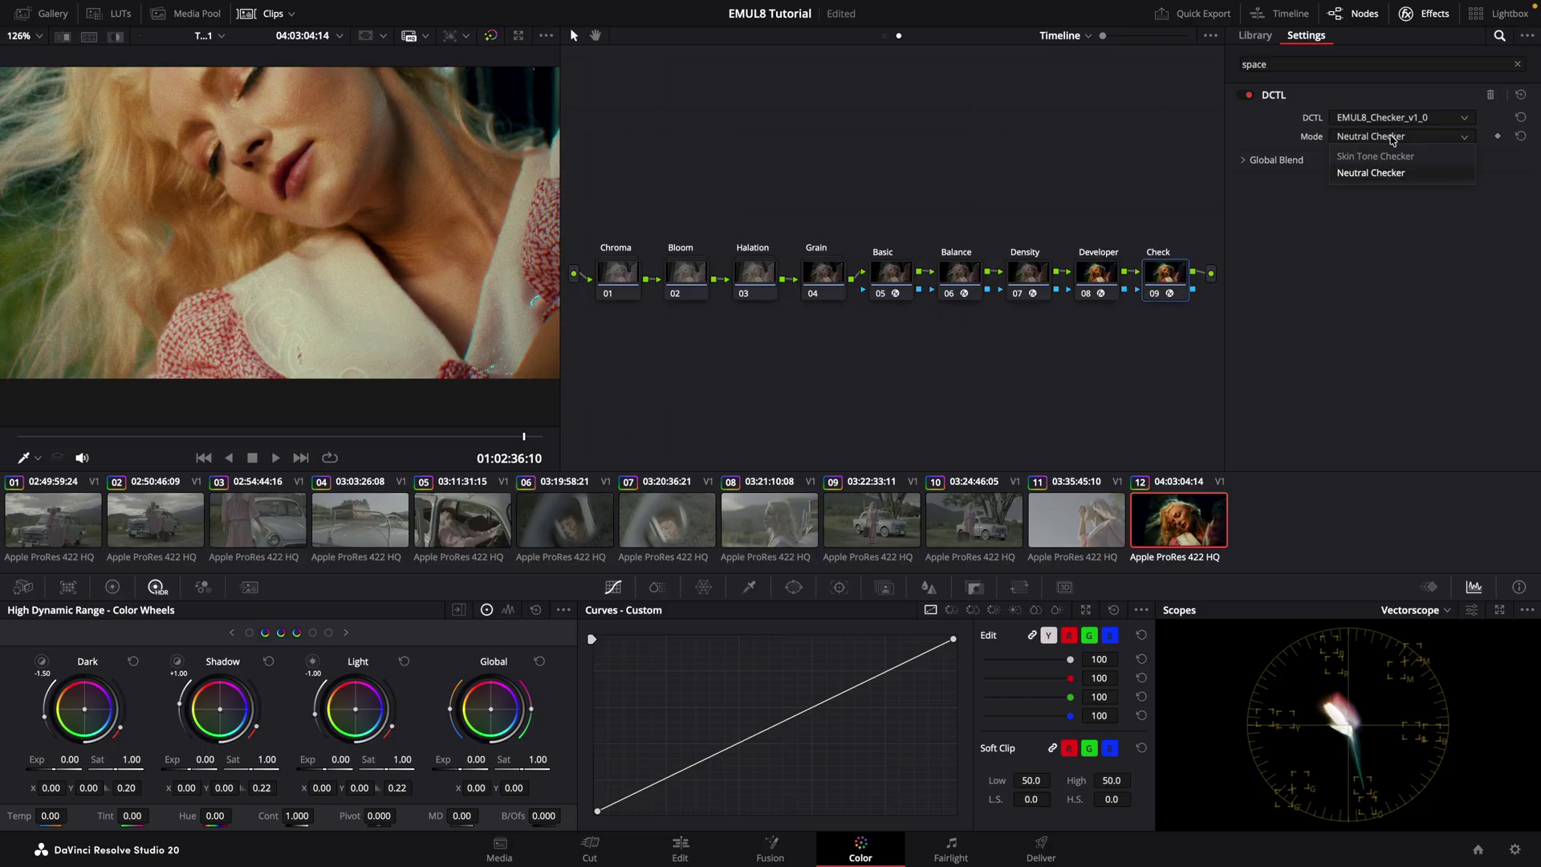
pyautogui.click(1392, 152)
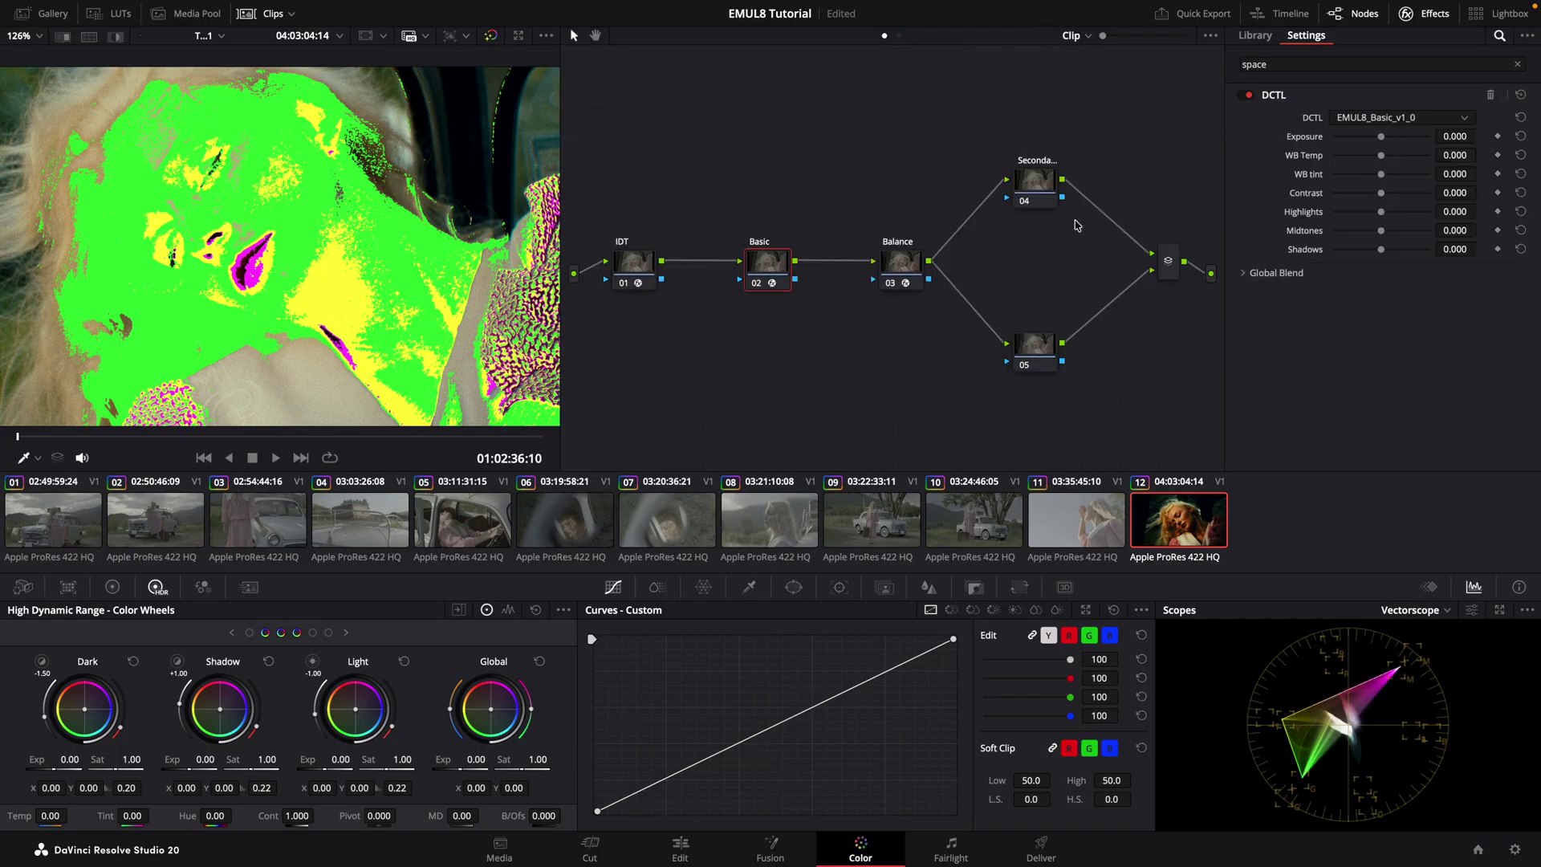
pyautogui.moveTo(1383, 154); pyautogui.dragTo(1402, 181)
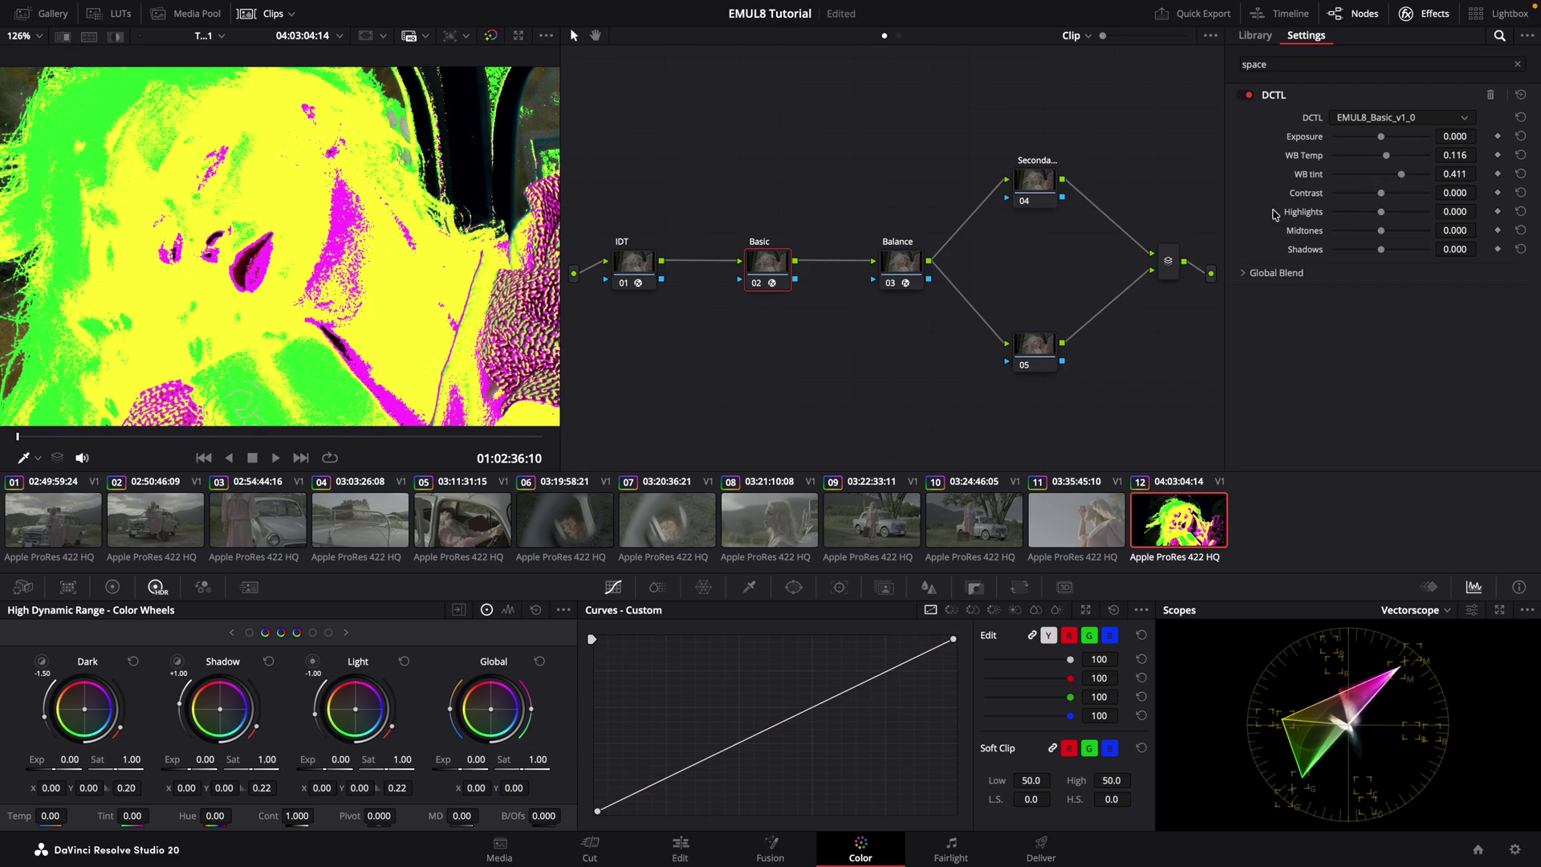
# Back on the timeline node graph, turn off the Check node and select the Developer node.
pyautogui.click(898, 37)
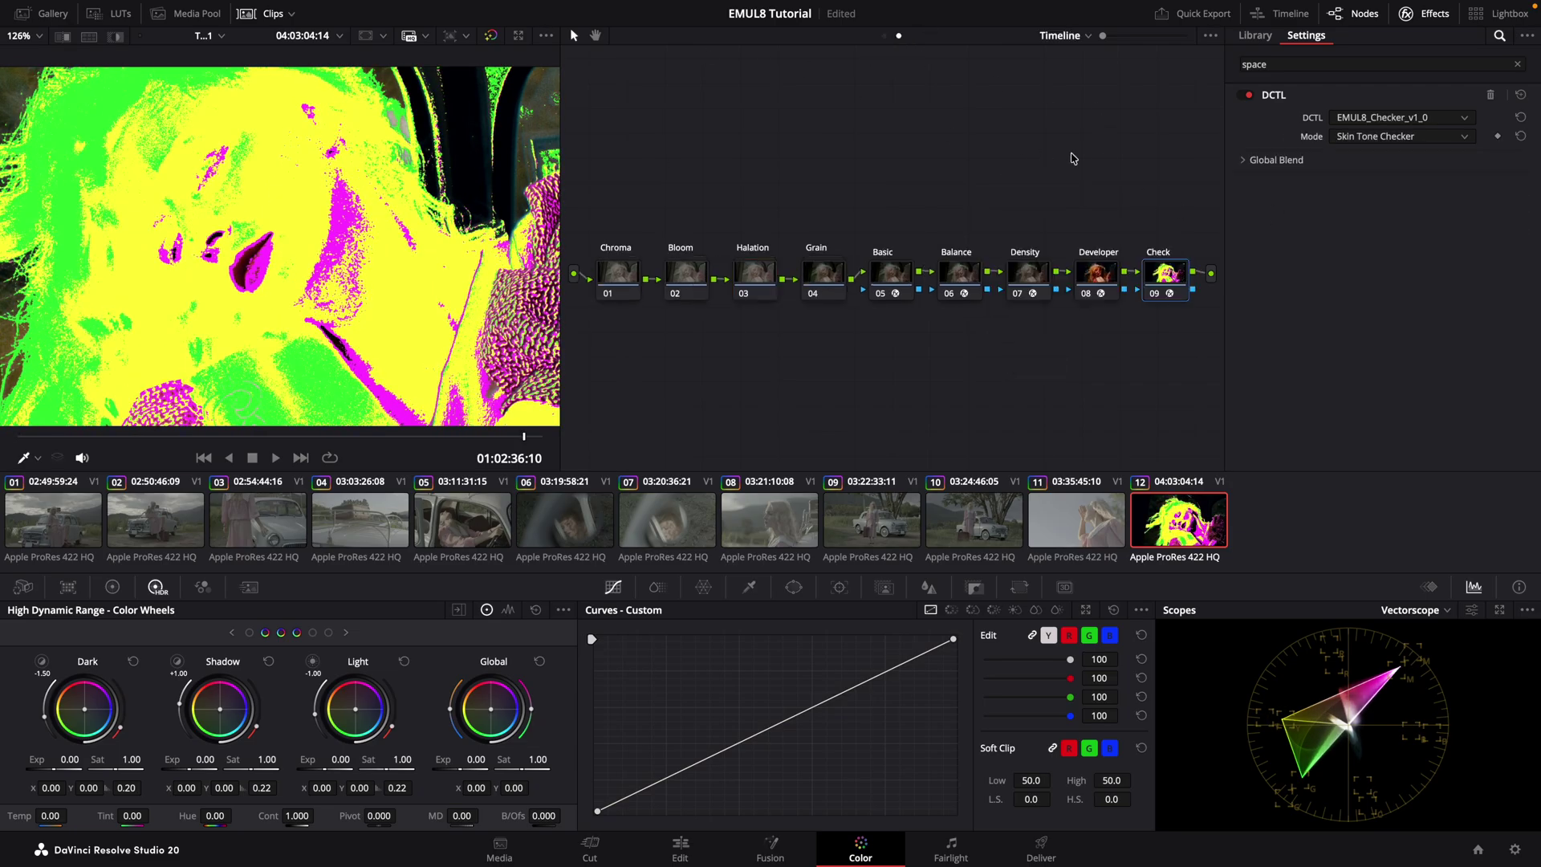
pyautogui.click(1153, 293)
pyautogui.click(1096, 273)
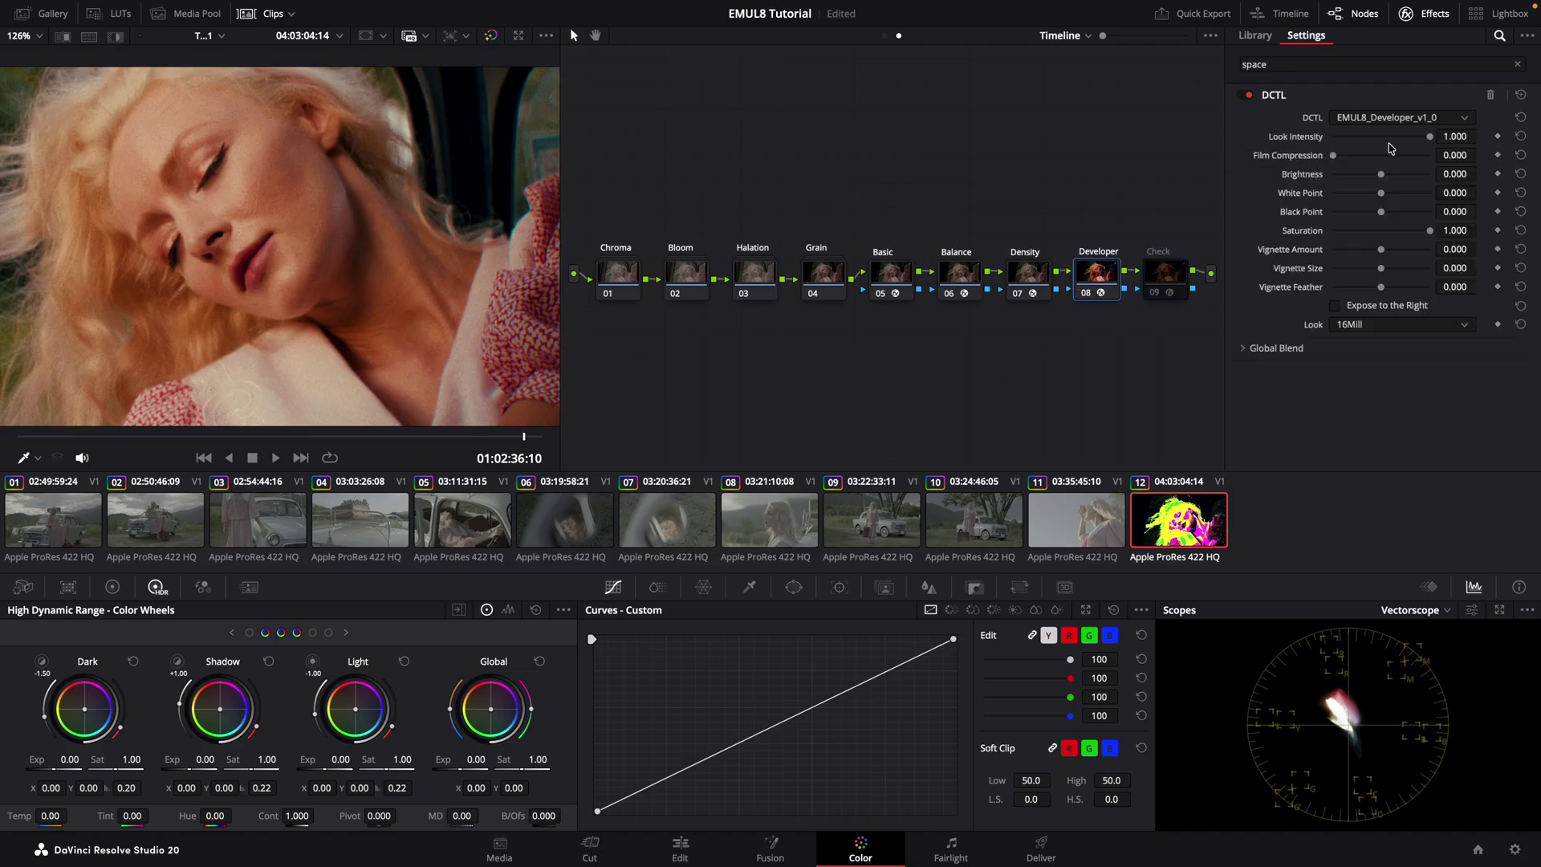
# Fit the frame and test the Developer look intensity, film compression and saturation, leaving intensity and saturation at 1.000.
pyautogui.hotkey('shift', 'z')
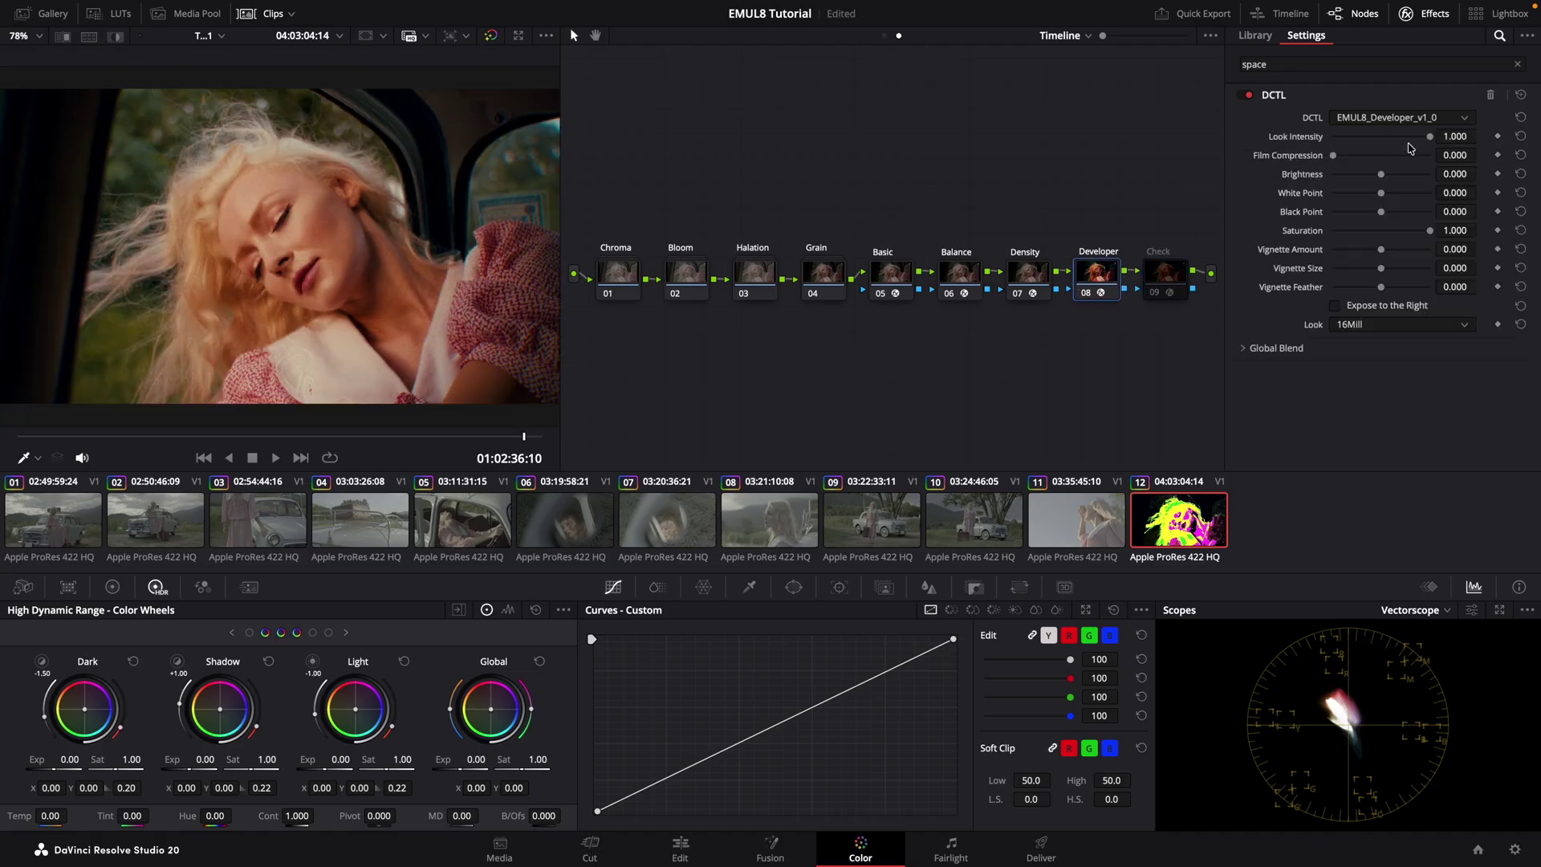
pyautogui.moveTo(1429, 141); pyautogui.dragTo(1512, 154)
pyautogui.click(1350, 322)
pyautogui.click(1308, 321)
pyautogui.moveTo(1337, 157)
pyautogui.mouseDown()
pyautogui.moveTo(1435, 159)
pyautogui.moveTo(1358, 172)
pyautogui.mouseUp()
pyautogui.moveTo(1400, 234); pyautogui.dragTo(1501, 245)
# Set the Developer look to EL 2383 and toggle Expose to the Right to compare brightness.
pyautogui.click(1369, 325)
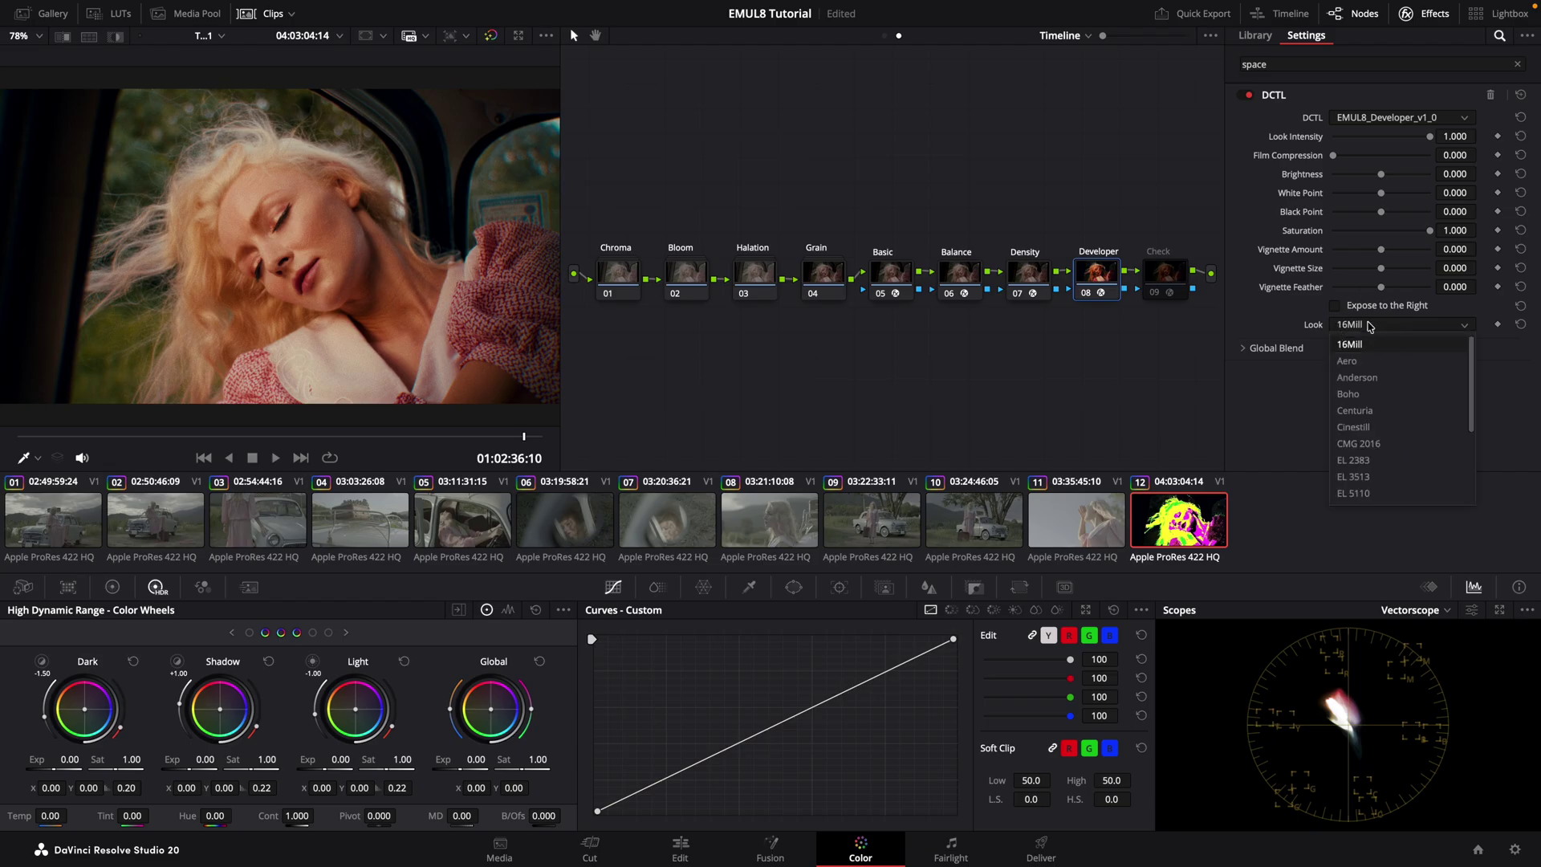
pyautogui.click(1356, 461)
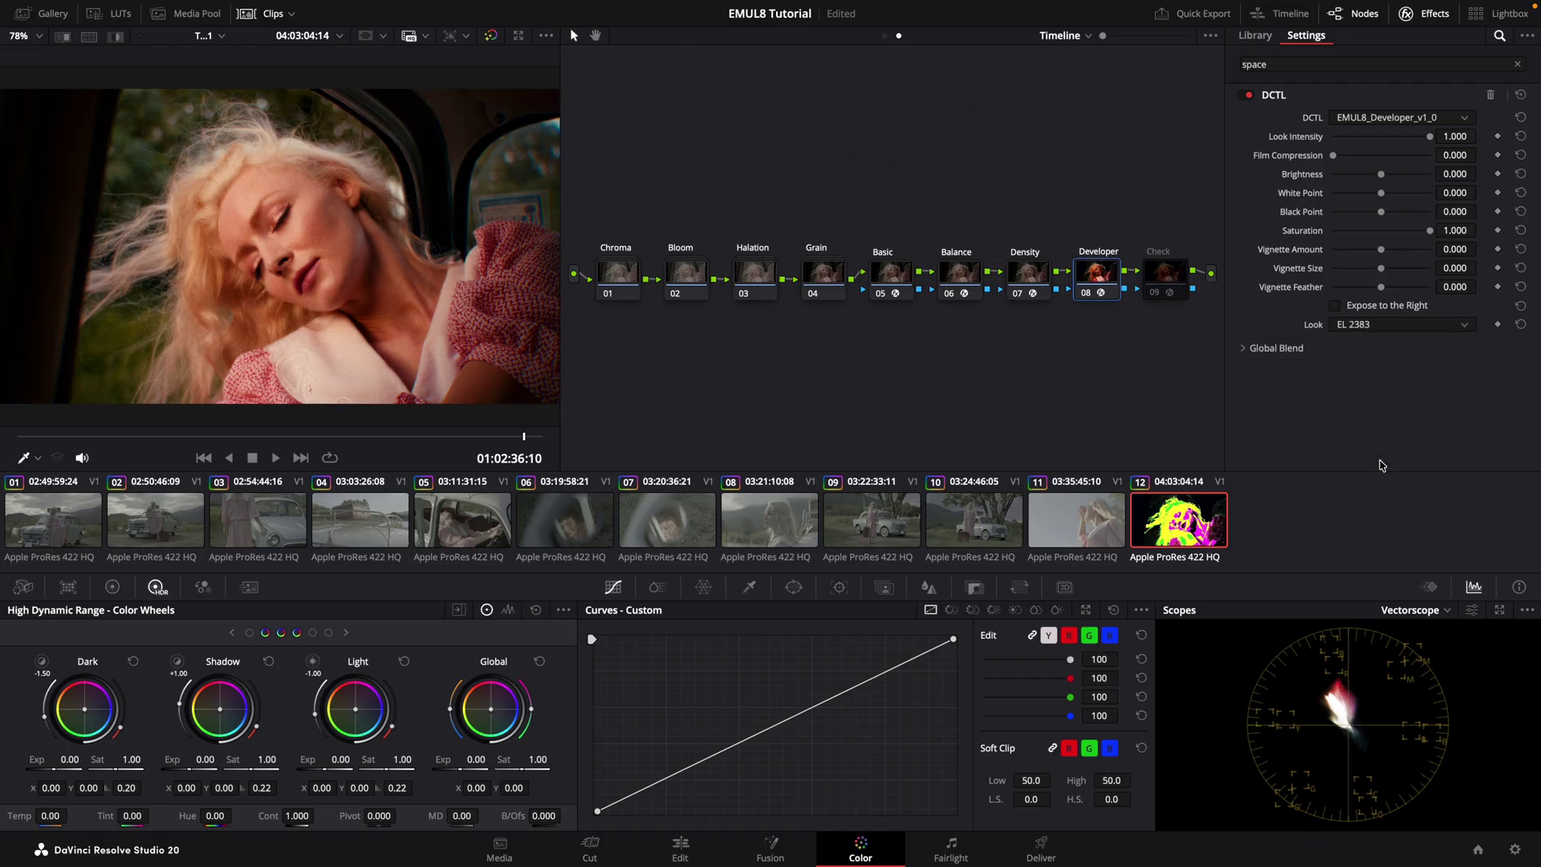
pyautogui.click(1335, 307)
pyautogui.click(1336, 308)
pyautogui.click(1336, 308)
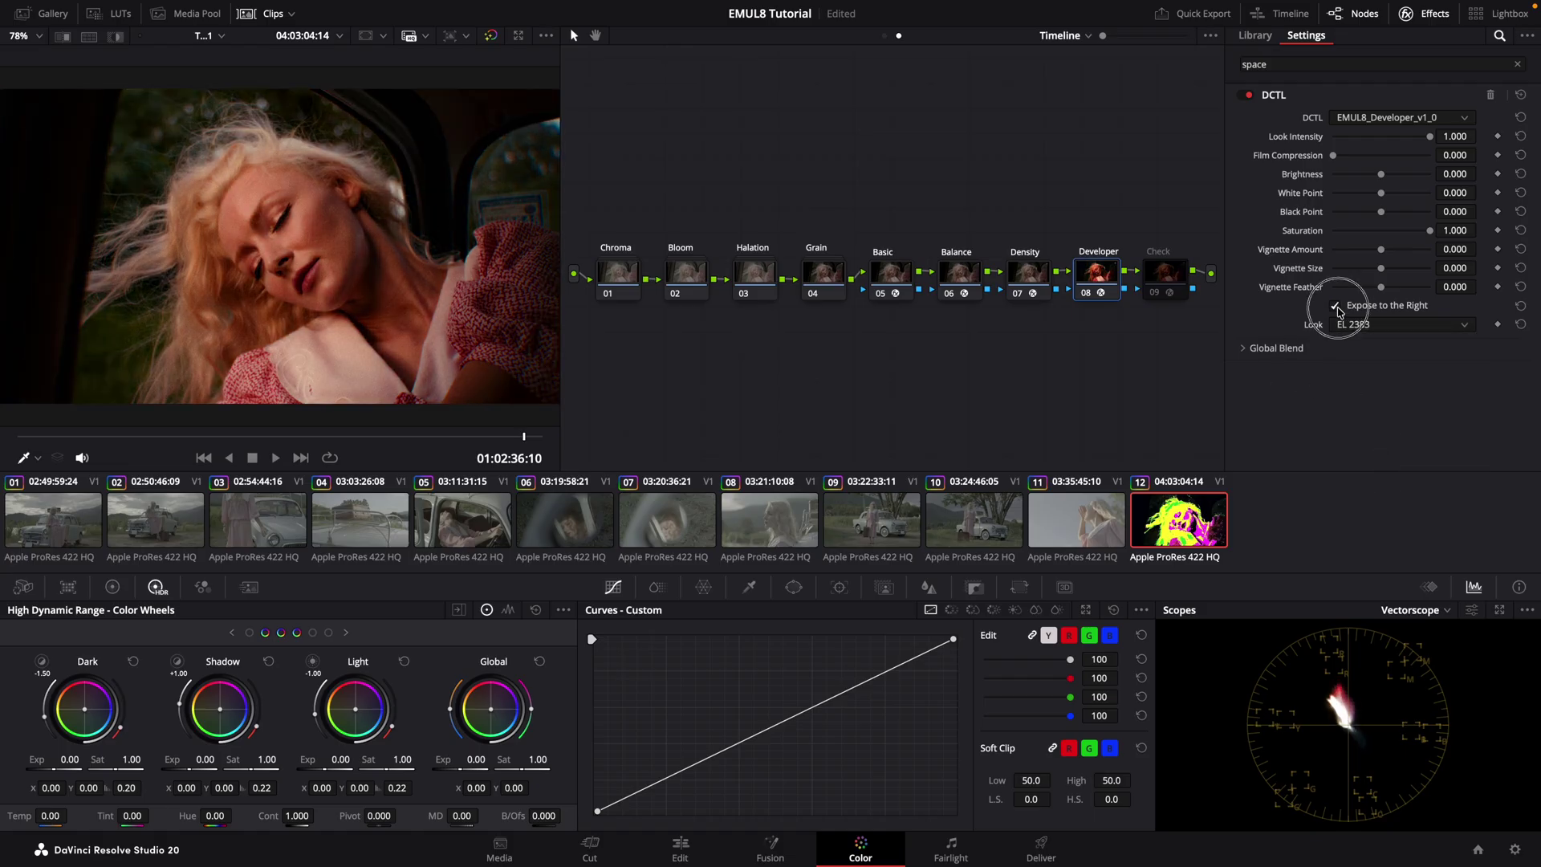
pyautogui.click(1336, 308)
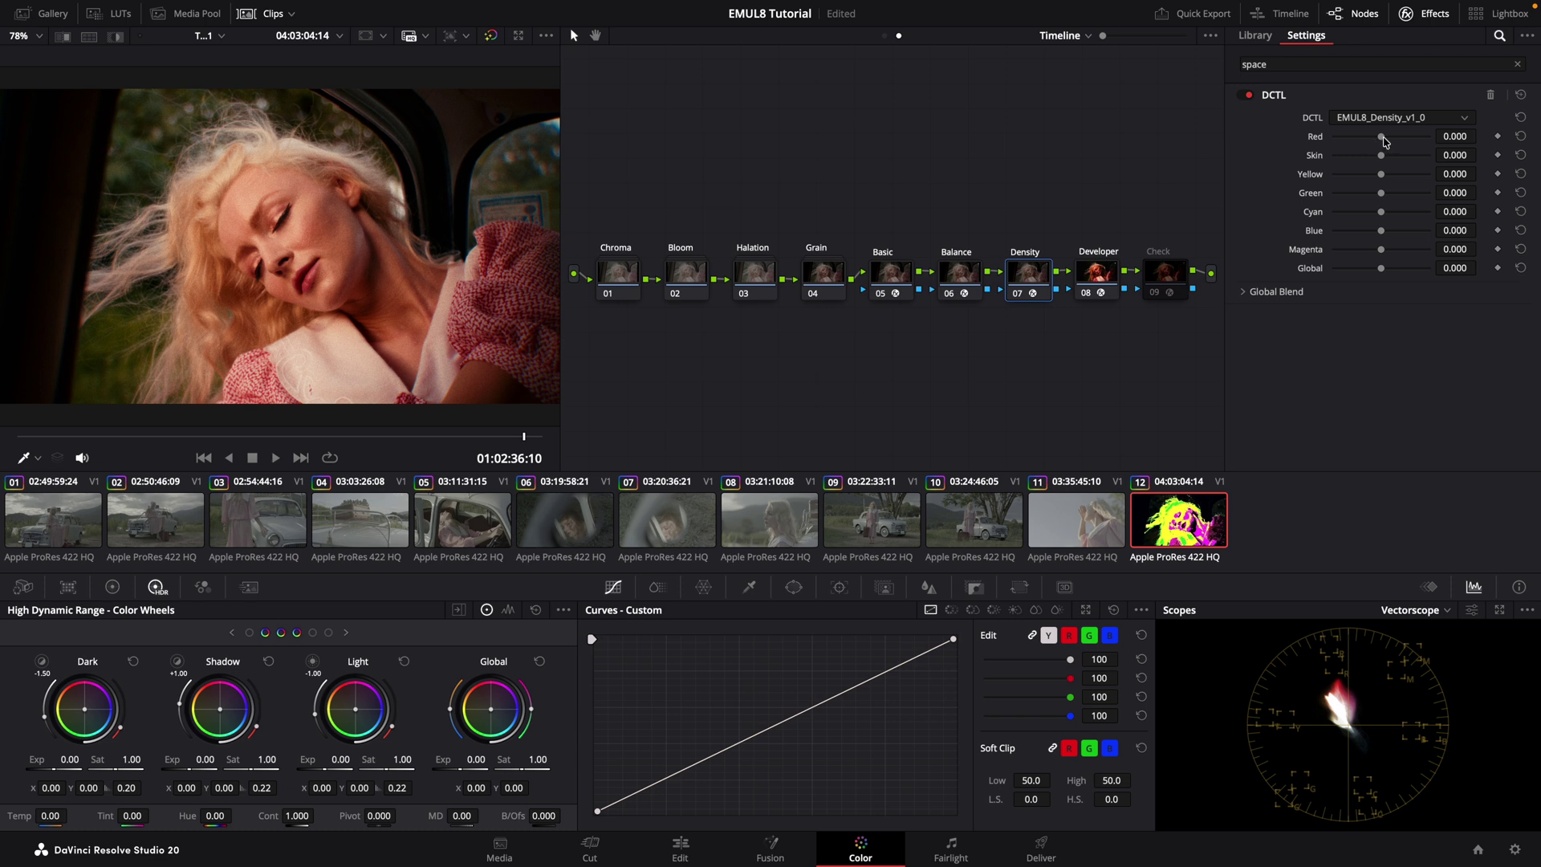
# Raise the Density node's Red to 0.457 and warm the Balance node's highlights with Hi Temp.
pyautogui.moveTo(1381, 141)
pyautogui.mouseDown()
pyautogui.moveTo(1375, 126)
pyautogui.moveTo(1410, 138)
pyautogui.moveTo(1494, 122)
pyautogui.moveTo(1357, 166)
pyautogui.moveTo(1410, 124)
pyautogui.moveTo(1392, 136)
pyautogui.mouseUp()
pyautogui.click(953, 282)
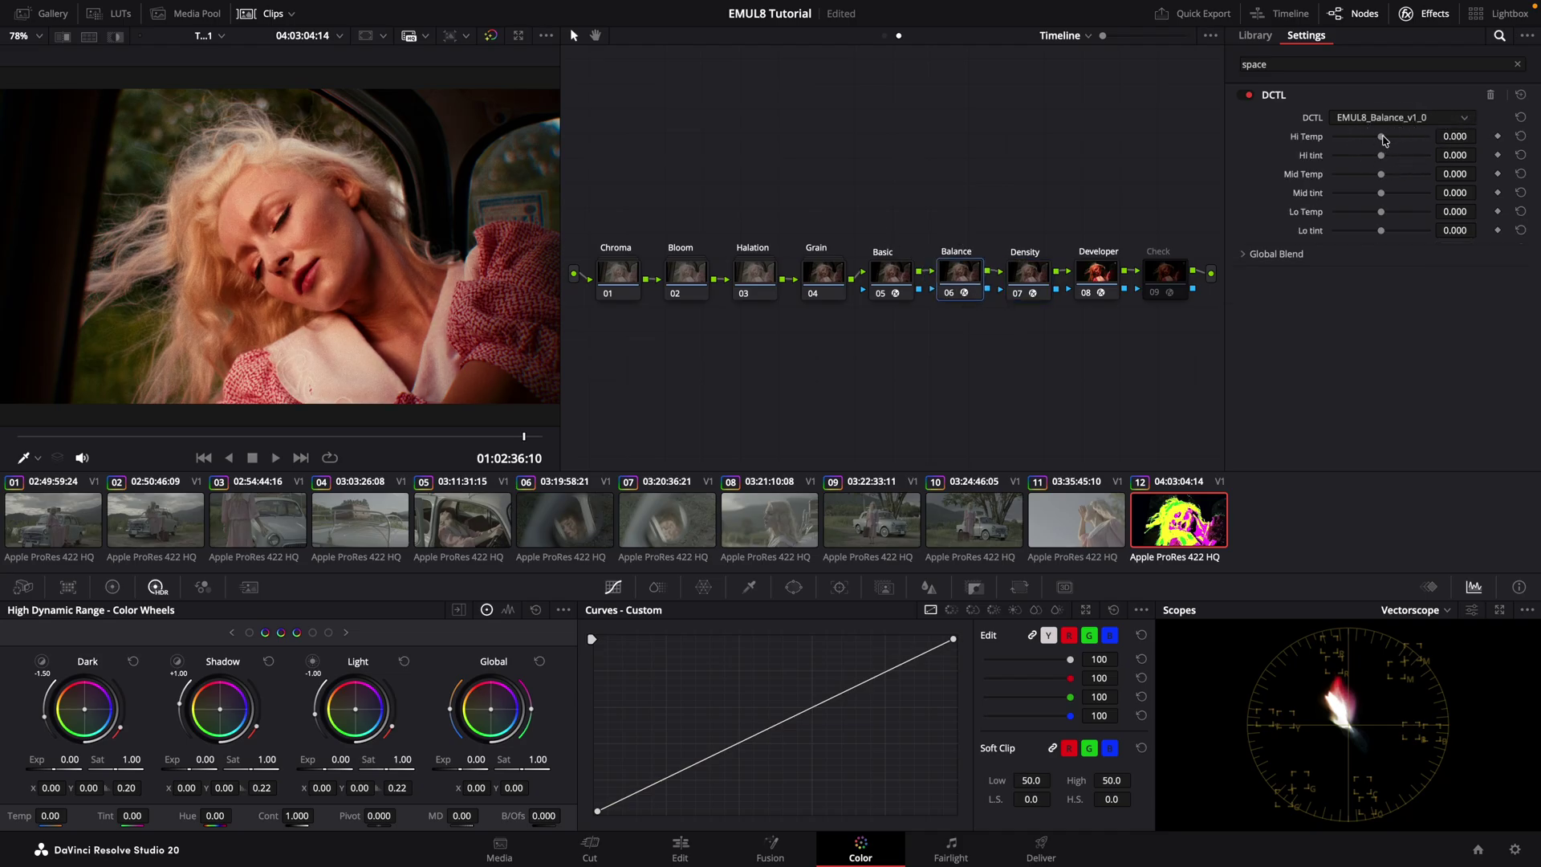
pyautogui.moveTo(1383, 140)
pyautogui.mouseDown()
pyautogui.moveTo(1356, 138)
pyautogui.moveTo(1412, 149)
pyautogui.moveTo(1356, 151)
pyautogui.moveTo(1392, 152)
pyautogui.moveTo(1377, 158)
pyautogui.mouseUp()
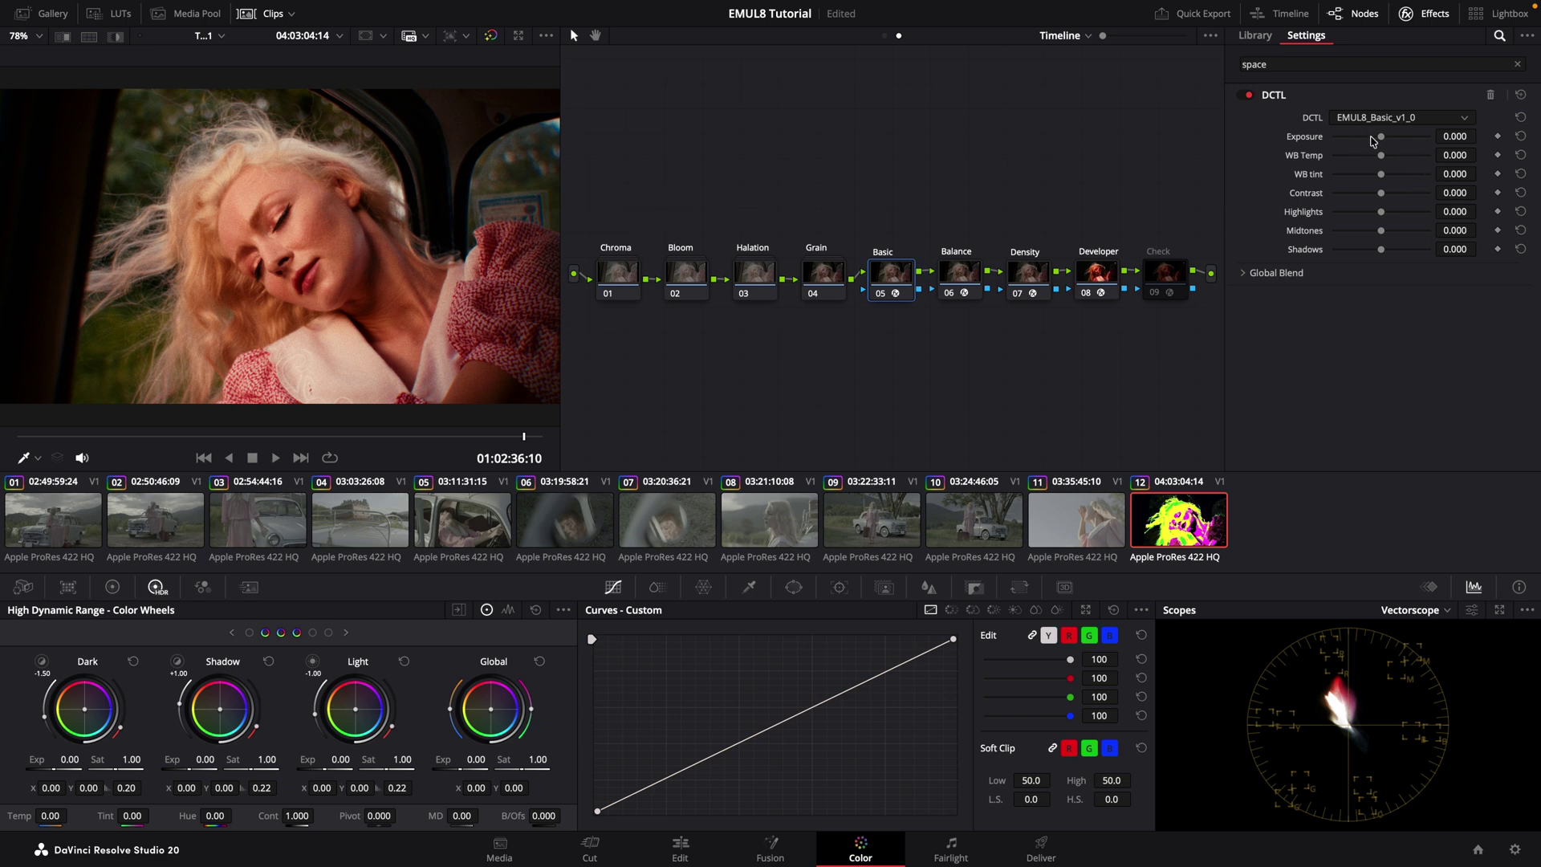
# Try raising Basic exposure and white balance, reset all Basic values to 0.000, and bypass the Chroma node.
pyautogui.moveTo(1382, 141); pyautogui.dragTo(1362, 249)
pyautogui.click(1520, 94)
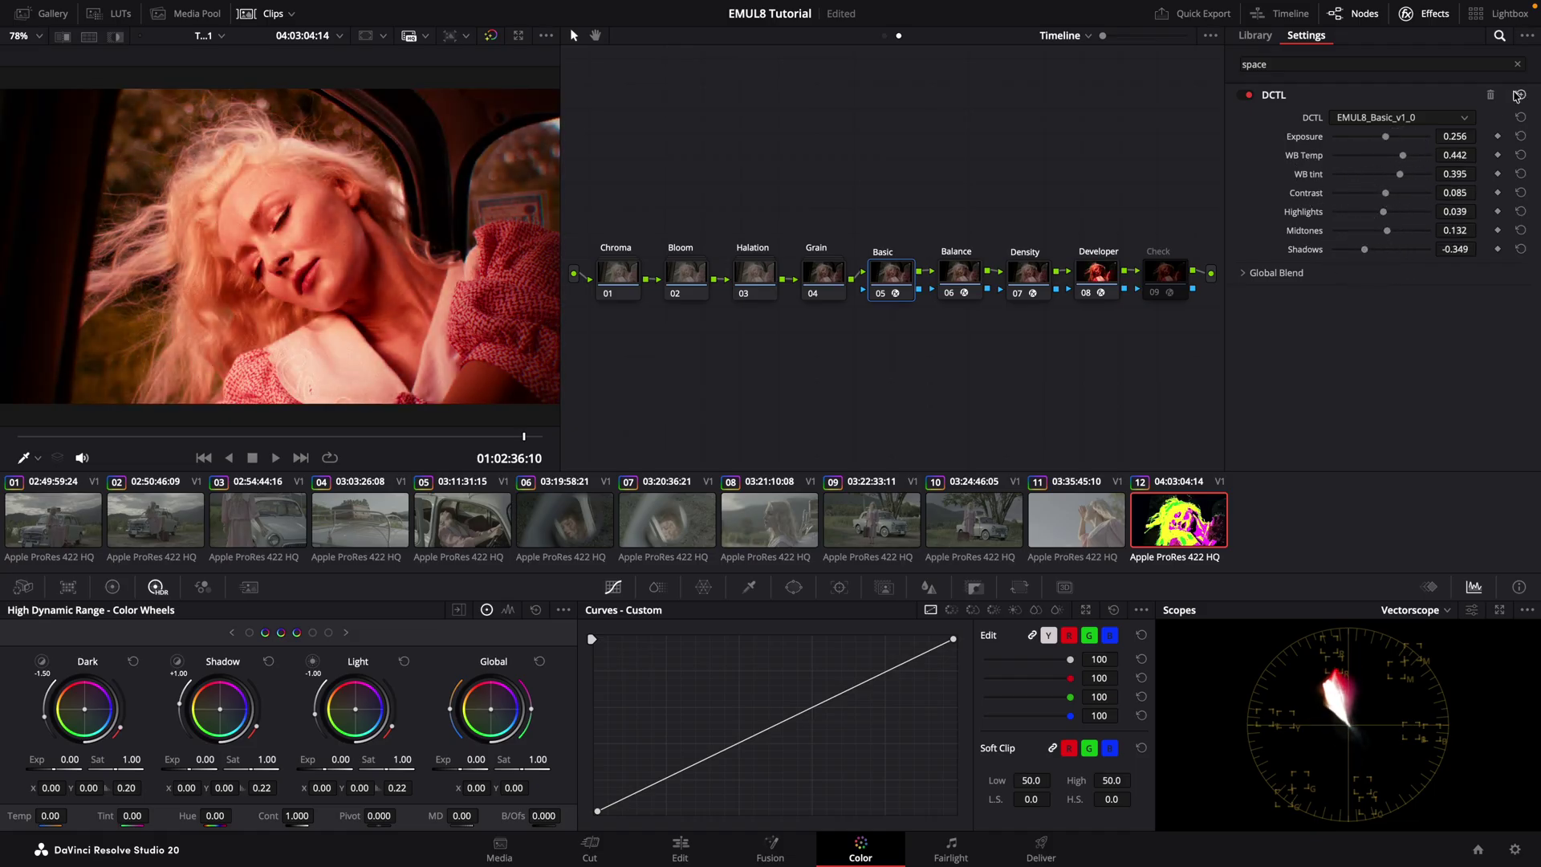
pyautogui.click(608, 294)
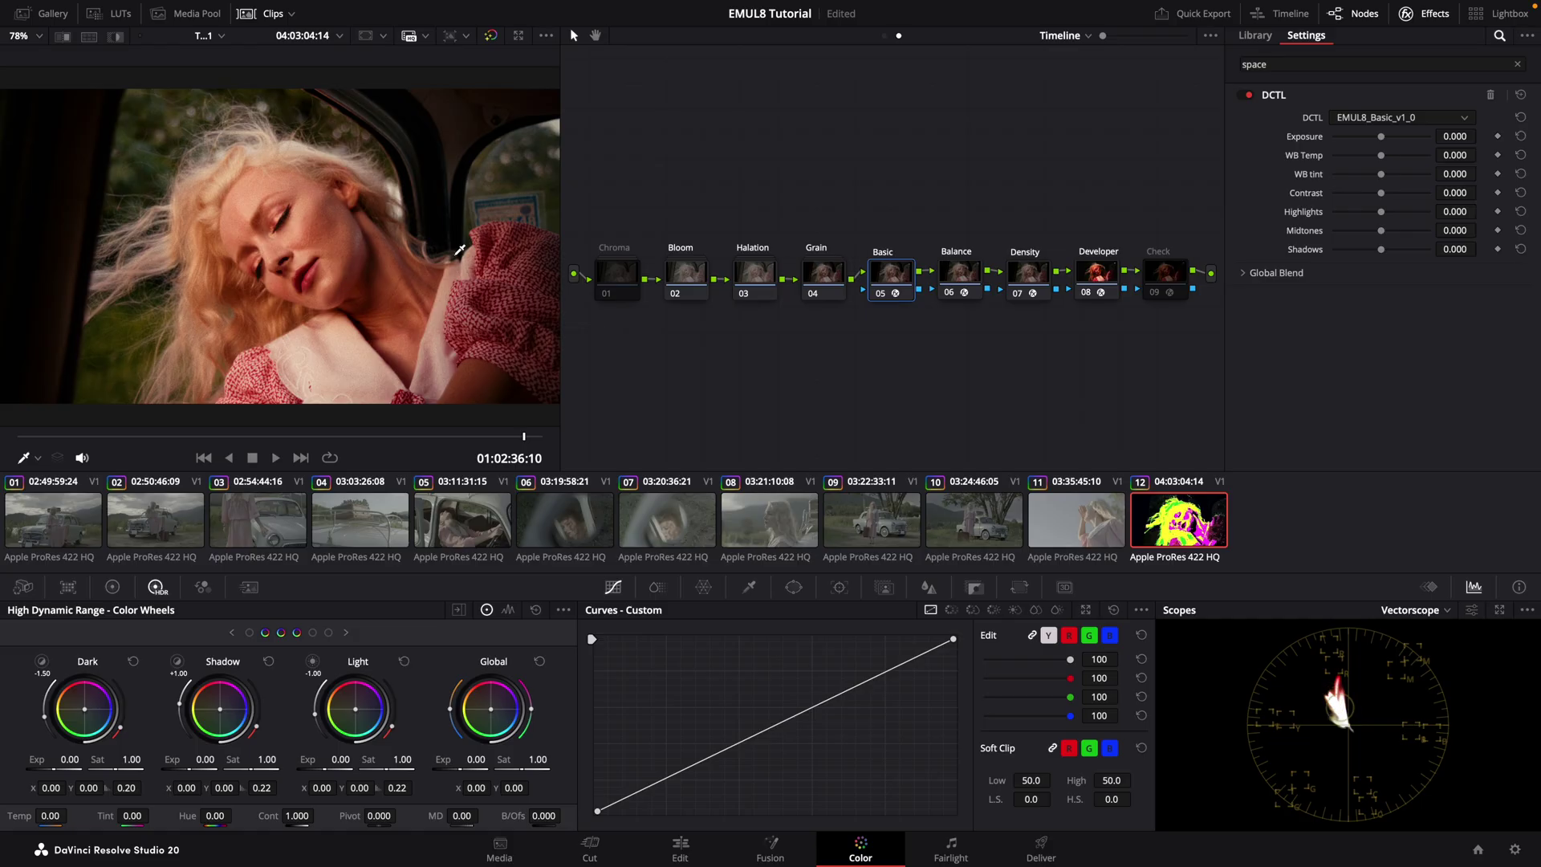
# Zoom into the image and toggle the Chroma node off and on, leaving its colour fringing active.
pyautogui.click(608, 293)
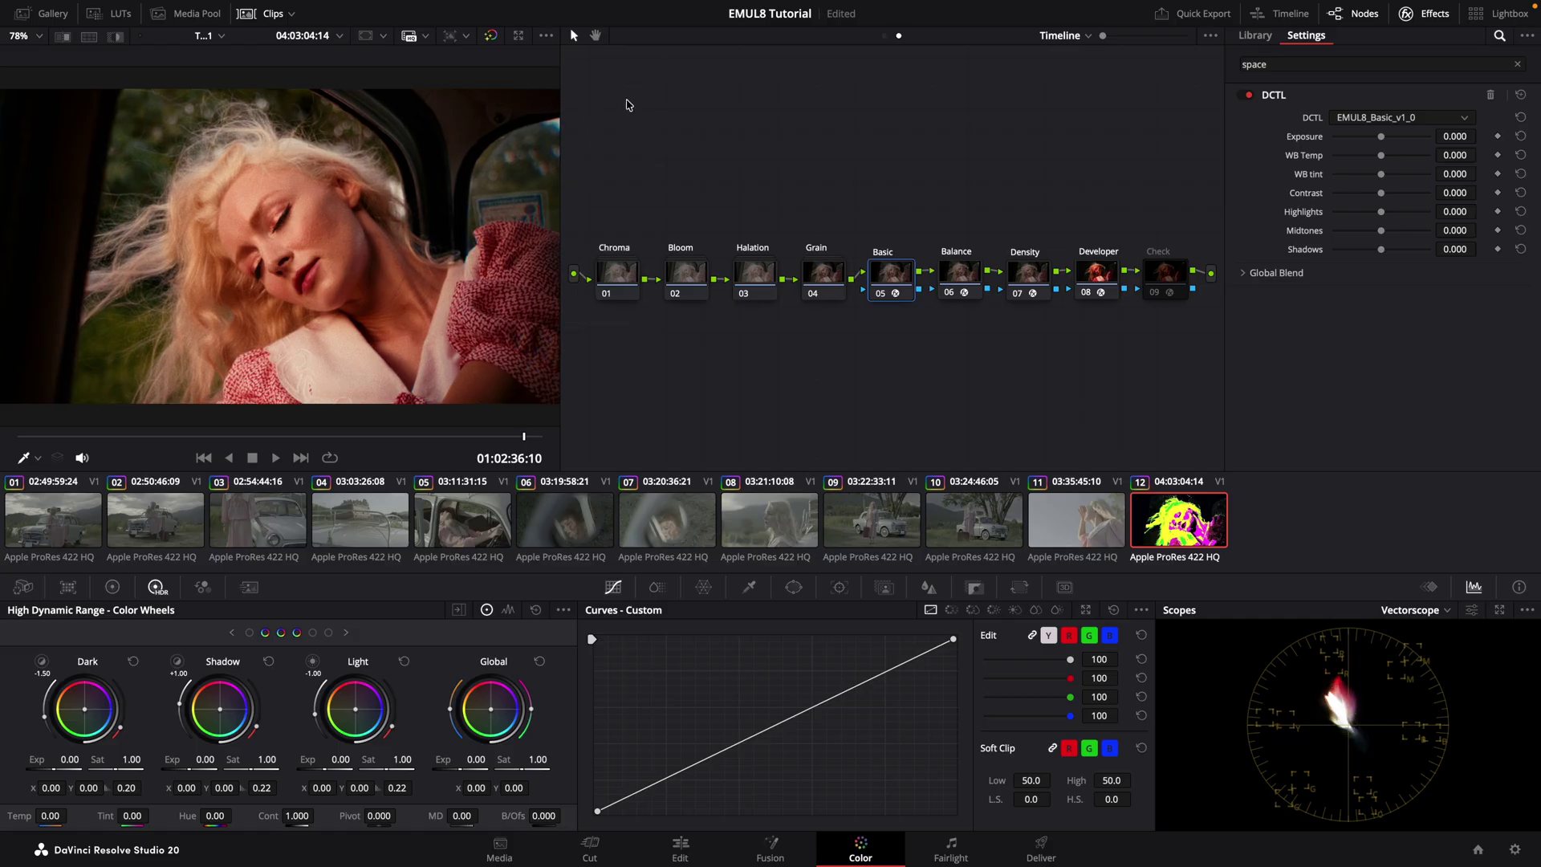
pyautogui.scroll(5, 548, 110)
pyautogui.scroll(8, 548, 109)
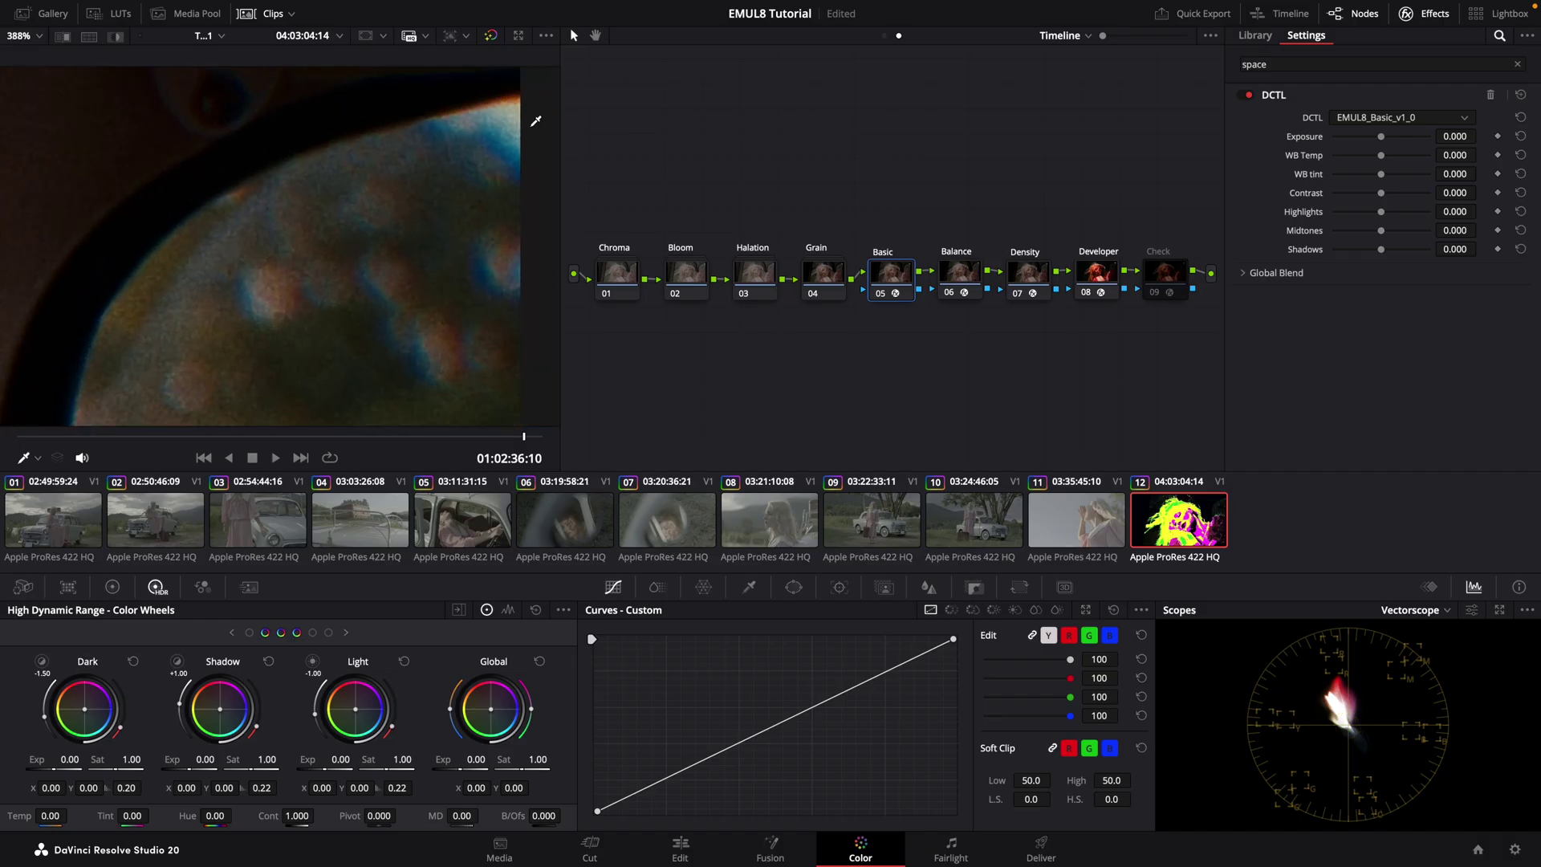
pyautogui.click(608, 291)
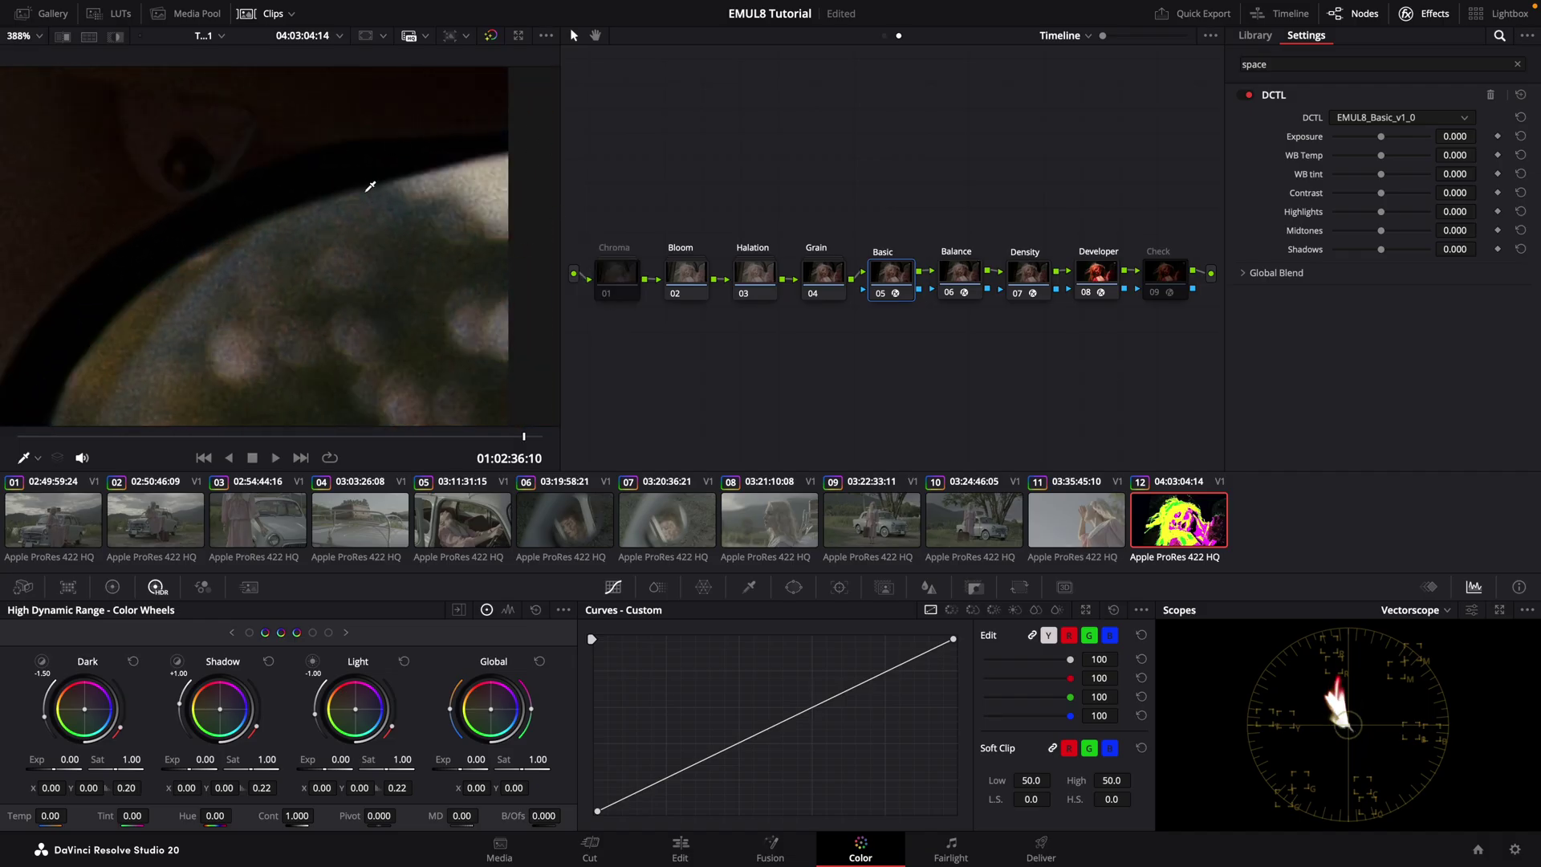
pyautogui.click(604, 295)
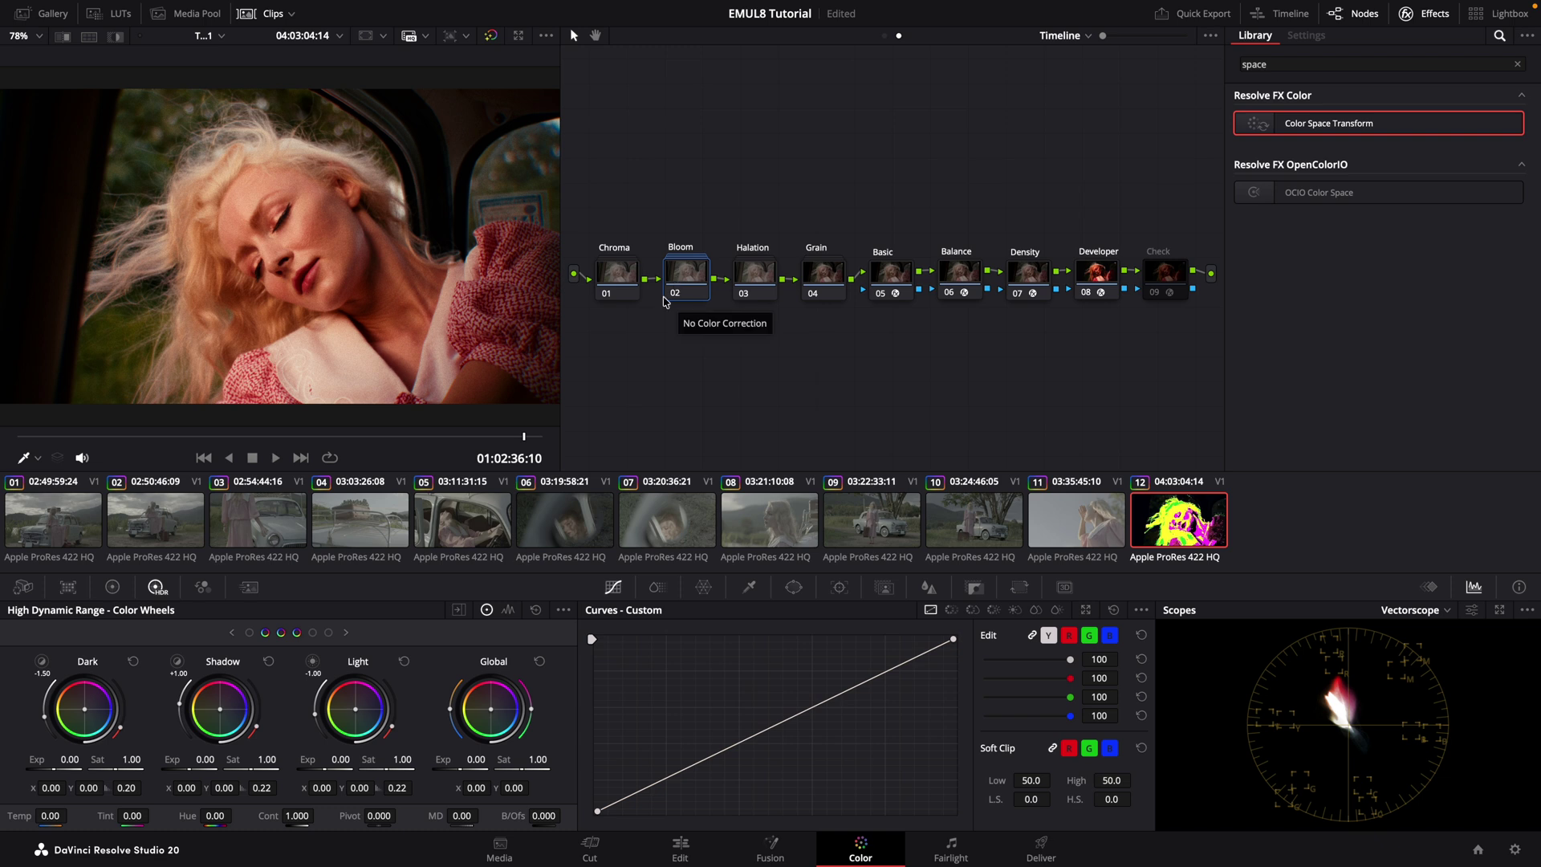
# On clip 02, zoom into the roof rack and compare it with the Bloom node bypassed and re-enabled.
pyautogui.click(158, 508)
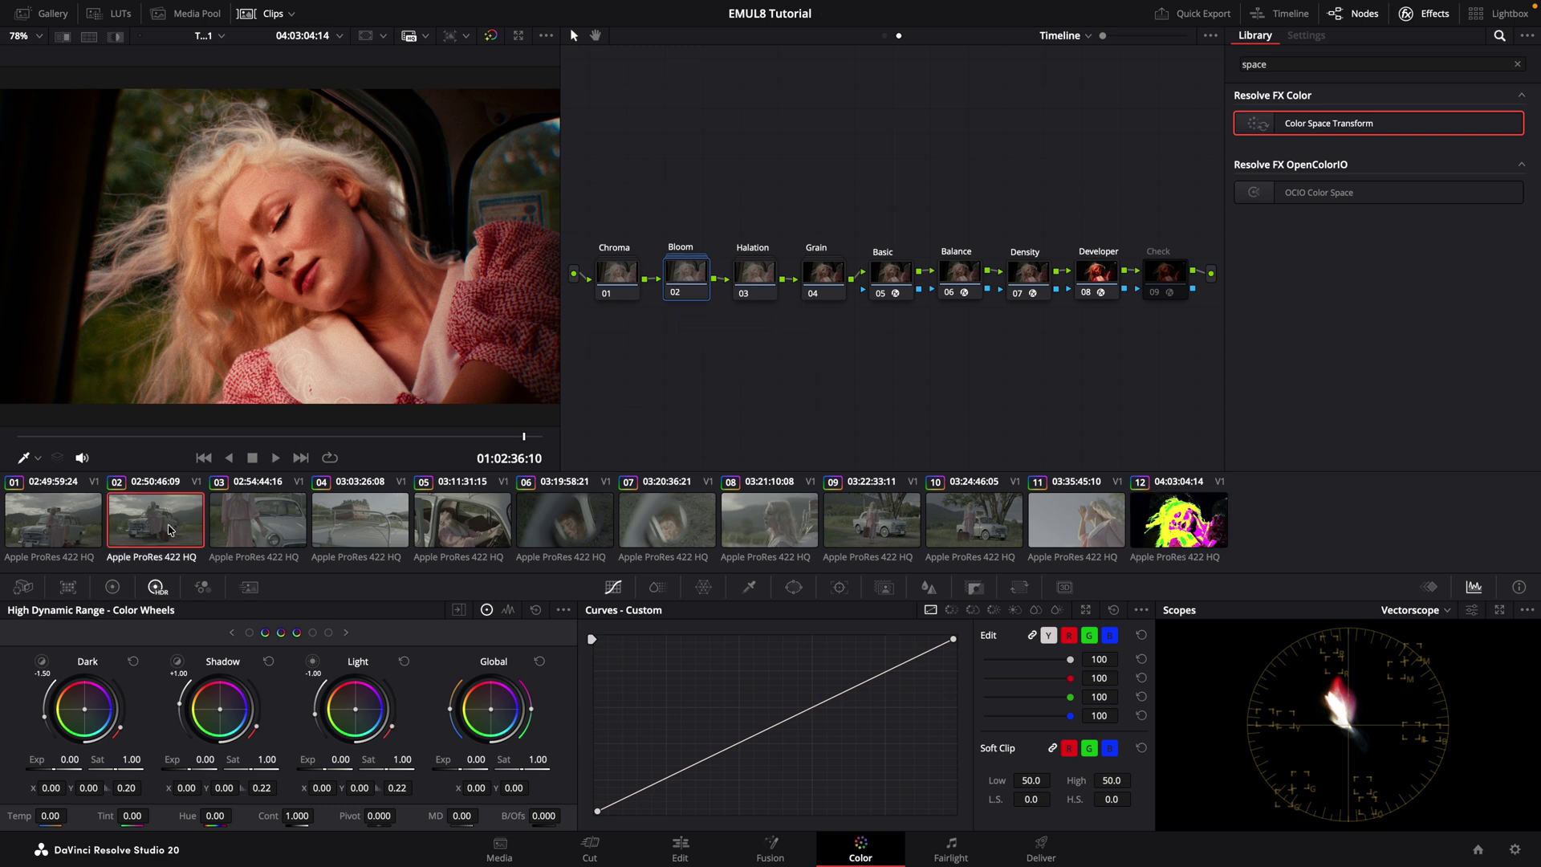
pyautogui.scroll(10, 335, 167)
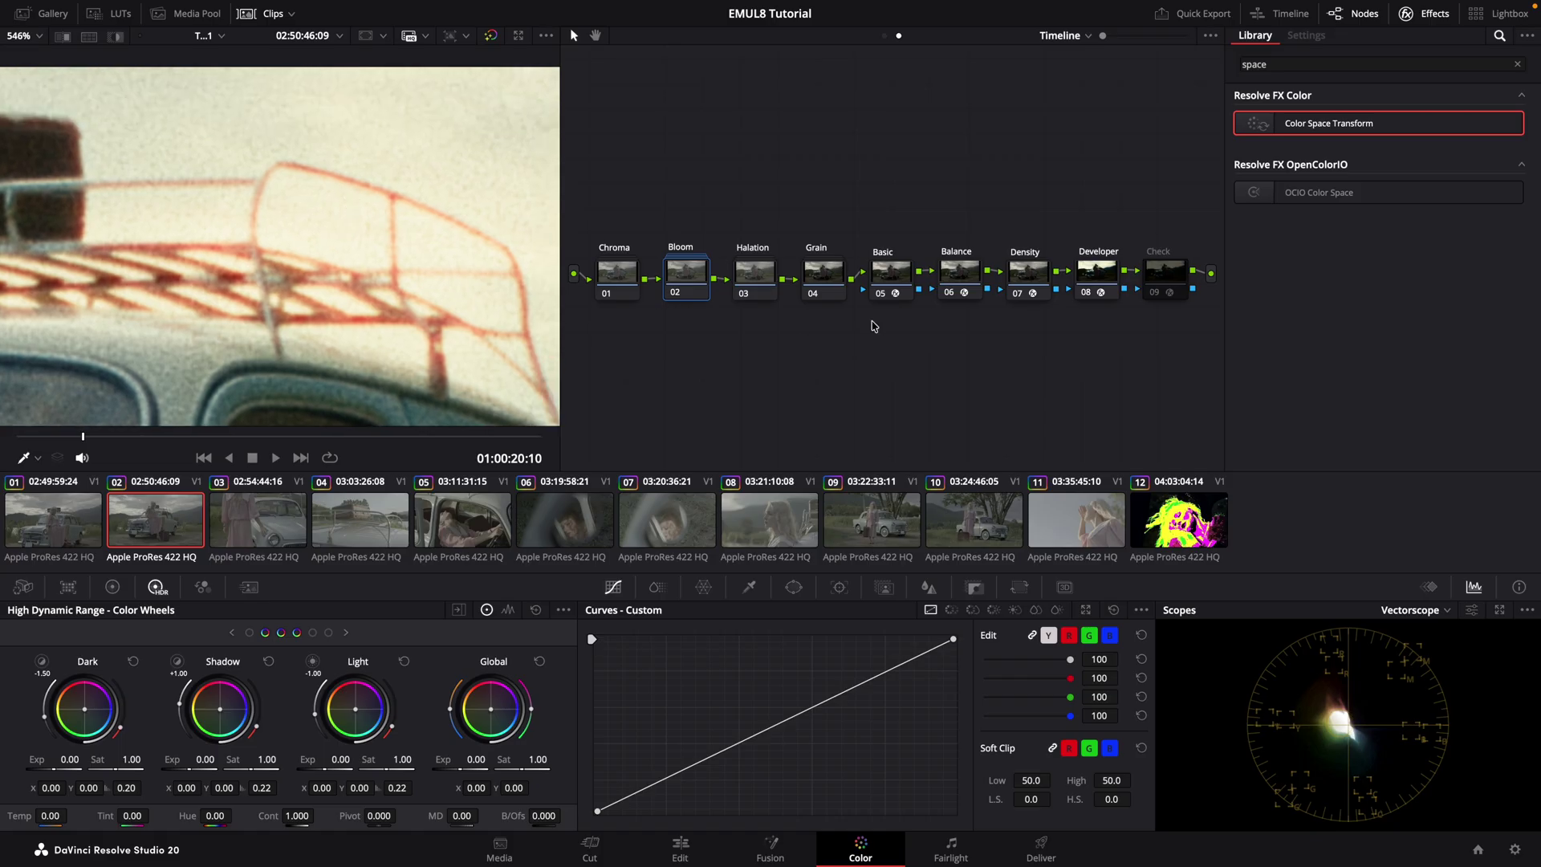
pyautogui.click(675, 294)
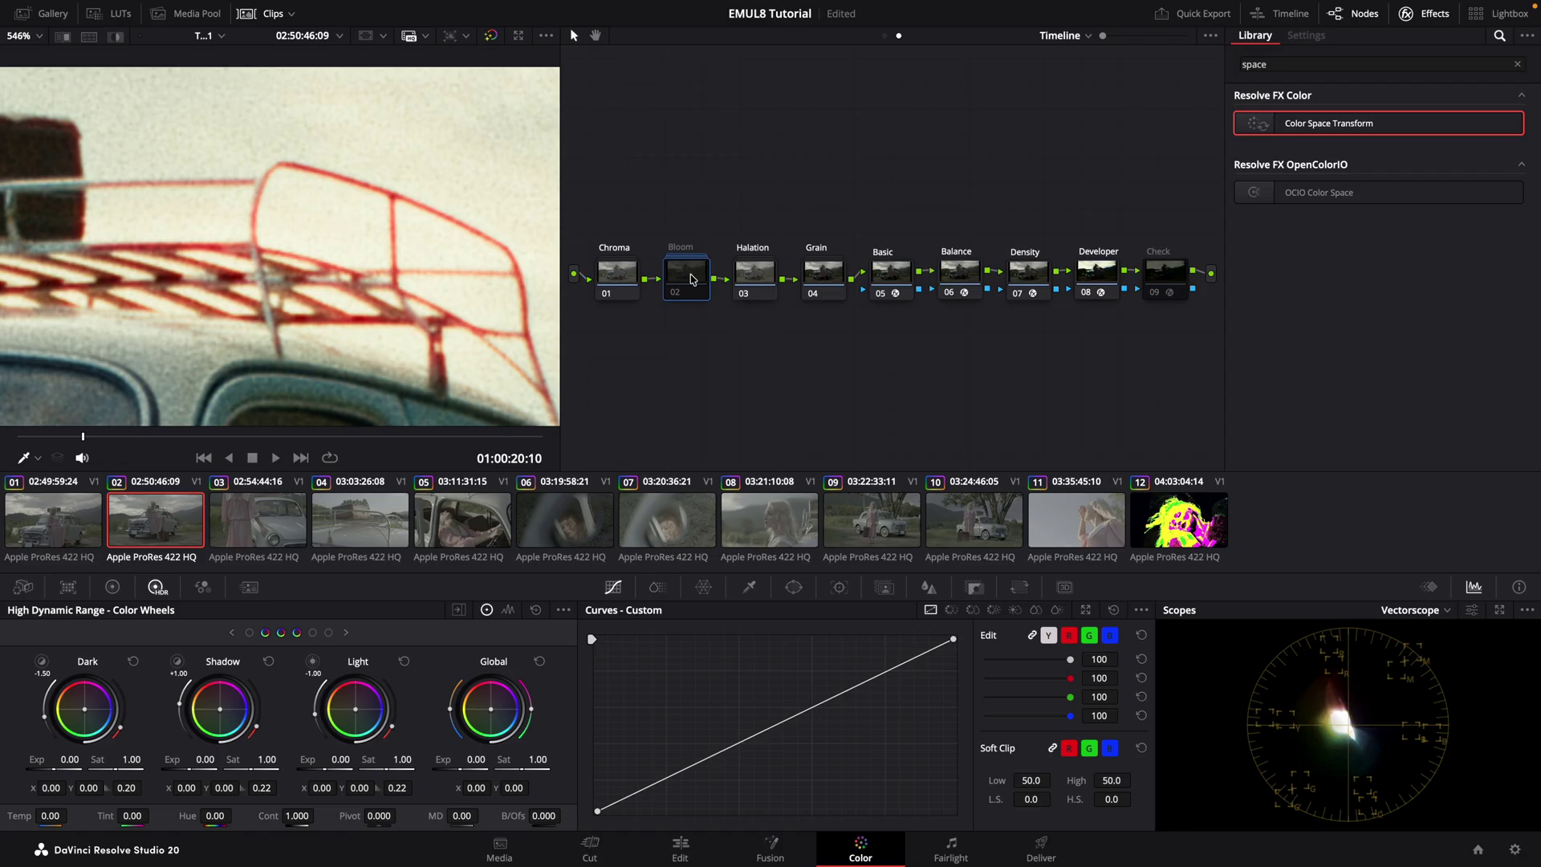
pyautogui.click(674, 295)
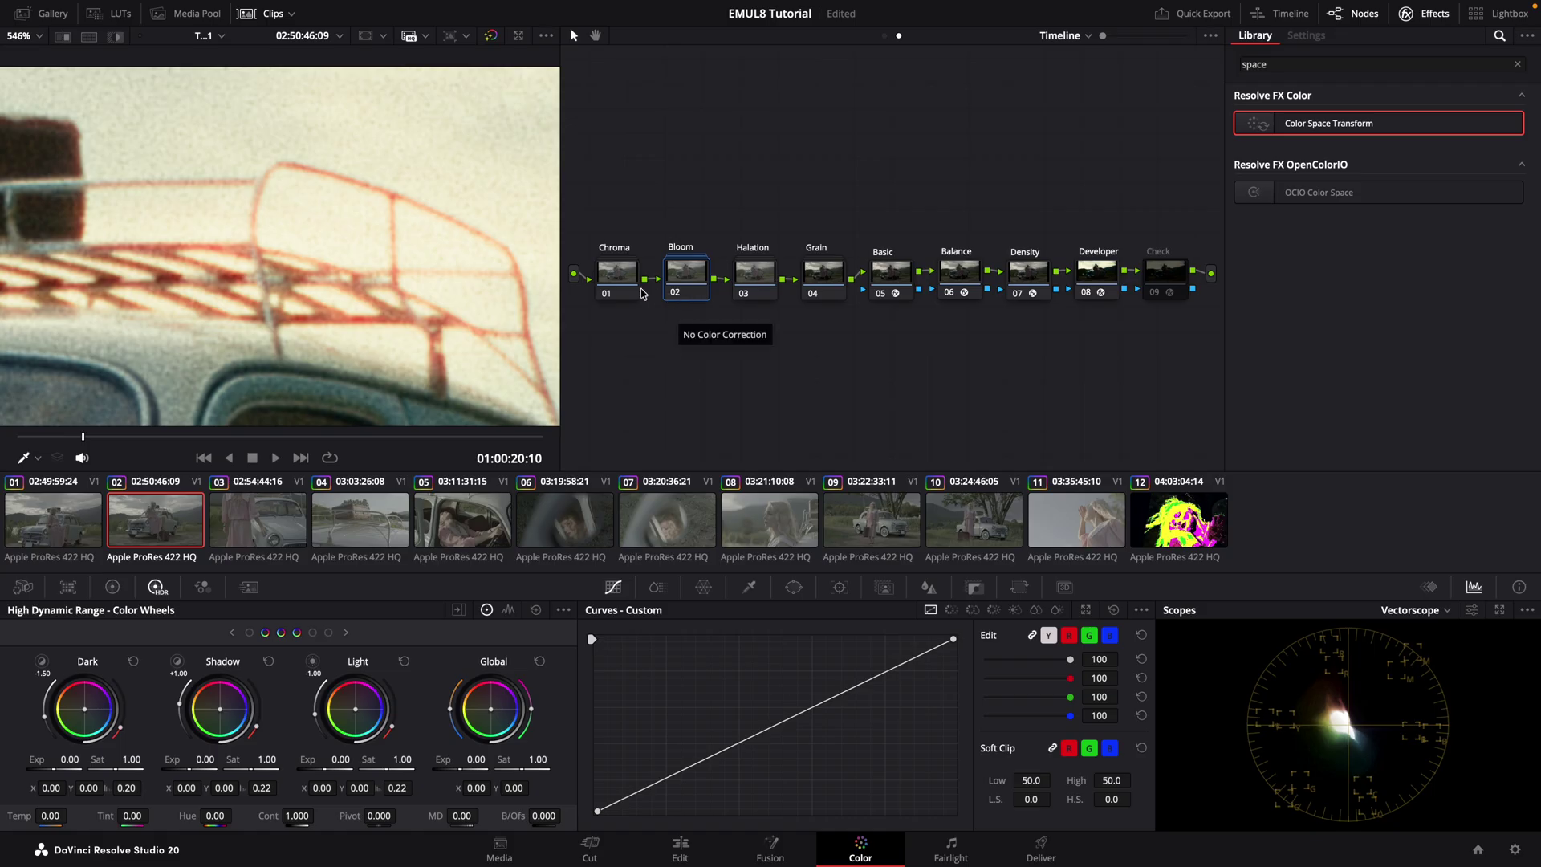
# Inside the Bloom compound node, feed Medium pollution into Strength after trying Extreme.
pyautogui.doubleClick(685, 276)
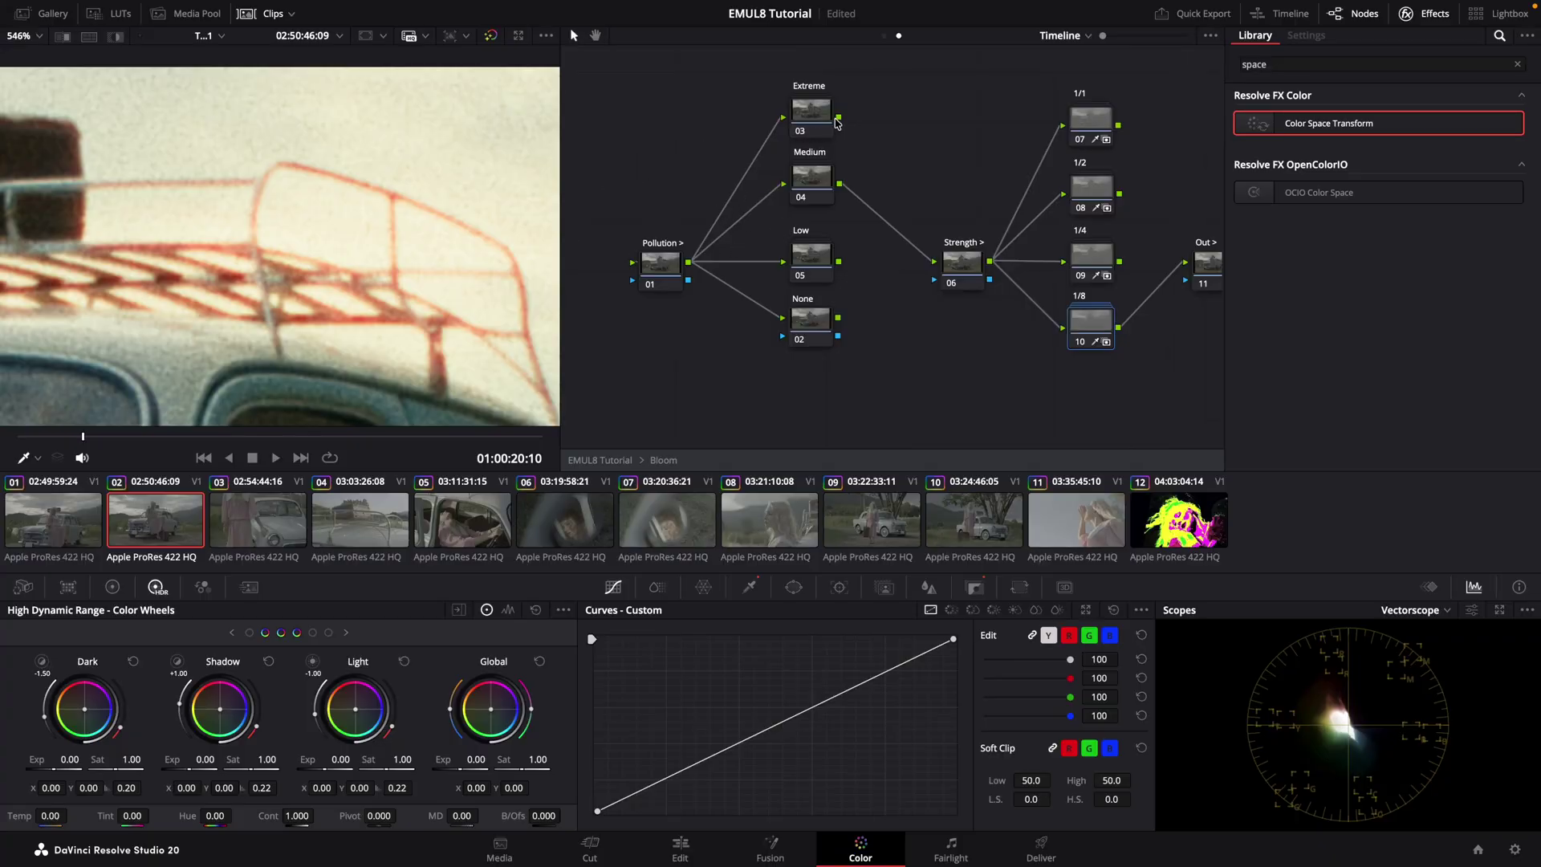
pyautogui.moveTo(838, 119); pyautogui.dragTo(933, 262)
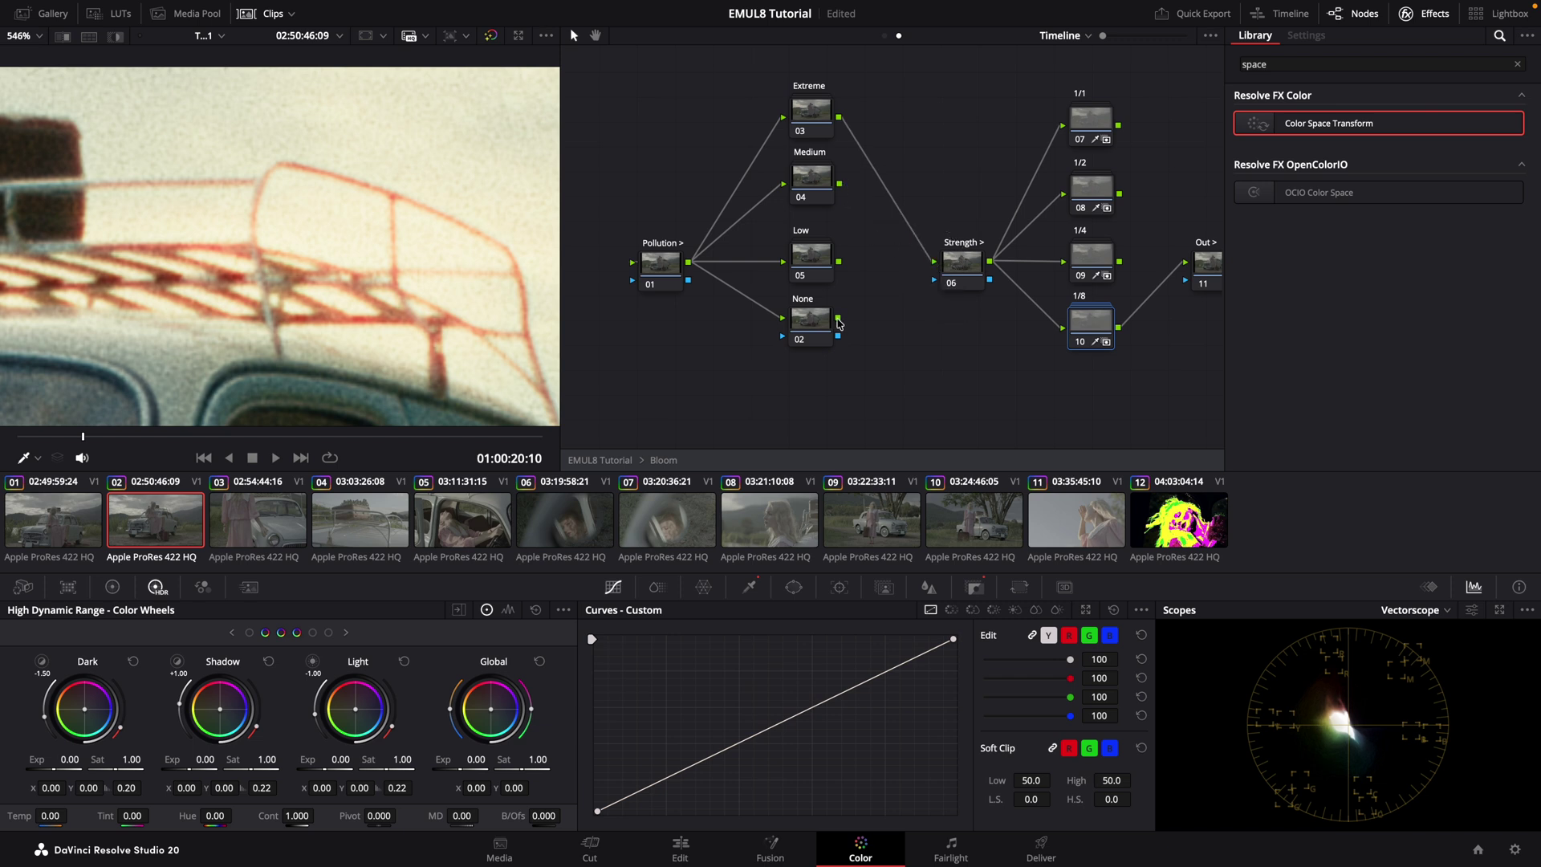
pyautogui.moveTo(838, 184); pyautogui.dragTo(933, 263)
# Route the 1/8 strength branch into the Out node after trying 1/1.
pyautogui.hscroll(5, 955, 181)
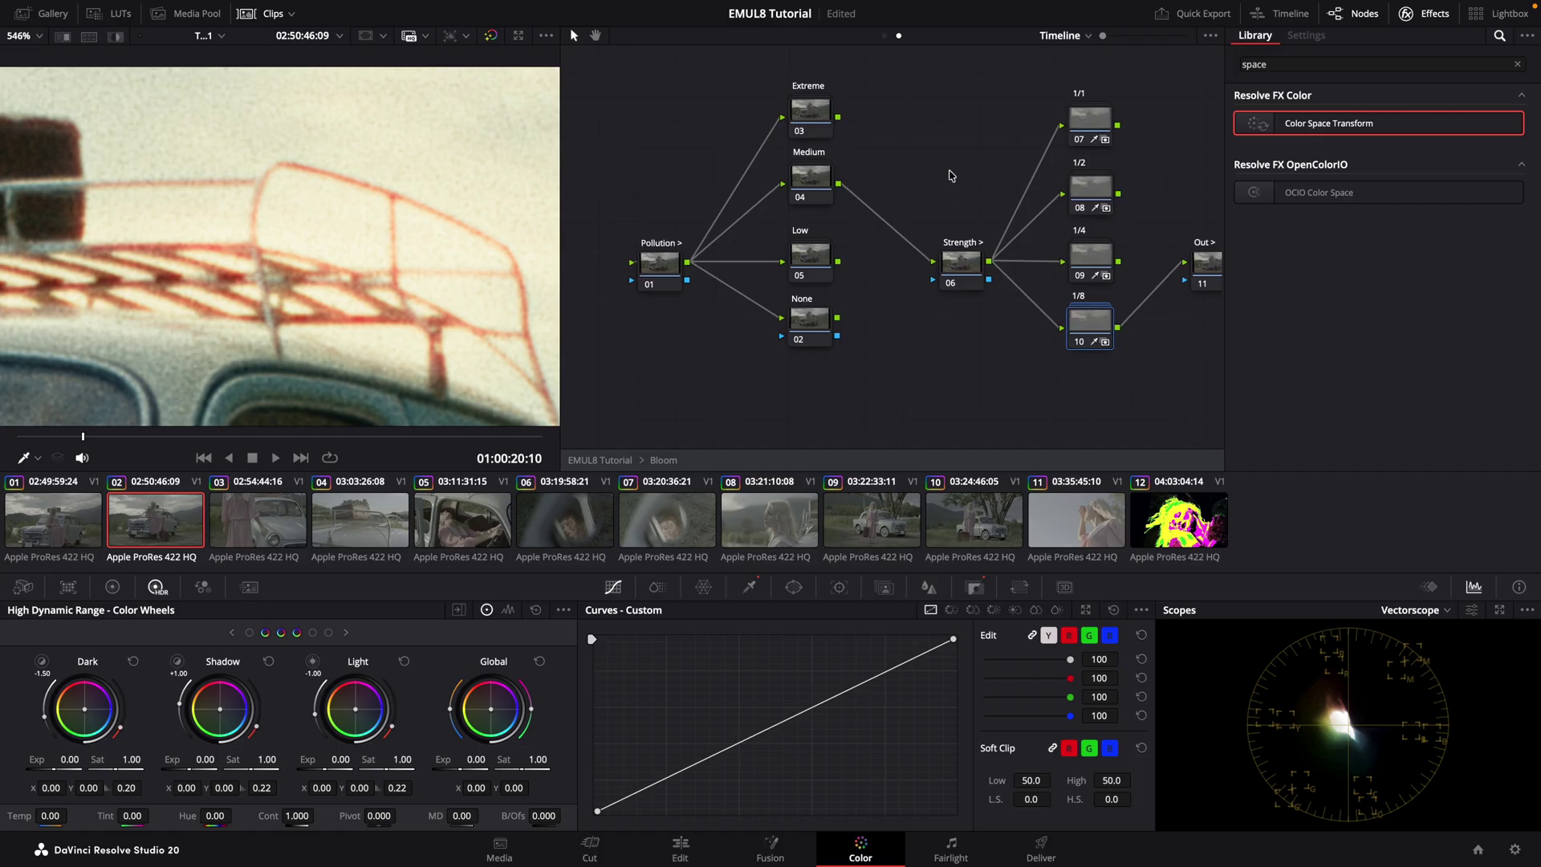
pyautogui.moveTo(803, 59); pyautogui.dragTo(1072, 453)
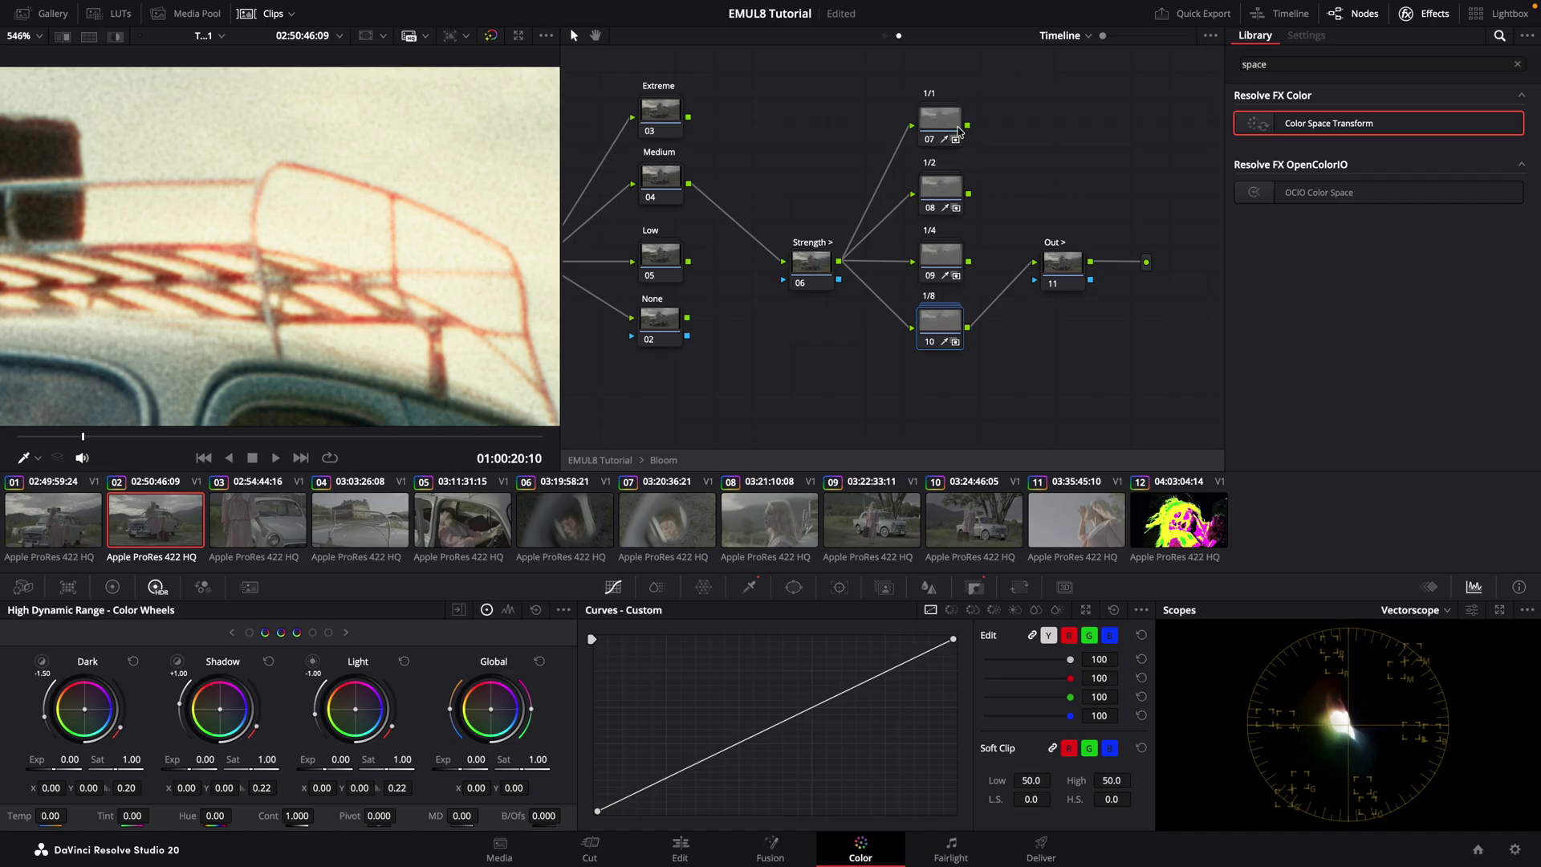
pyautogui.moveTo(967, 127); pyautogui.dragTo(1034, 265)
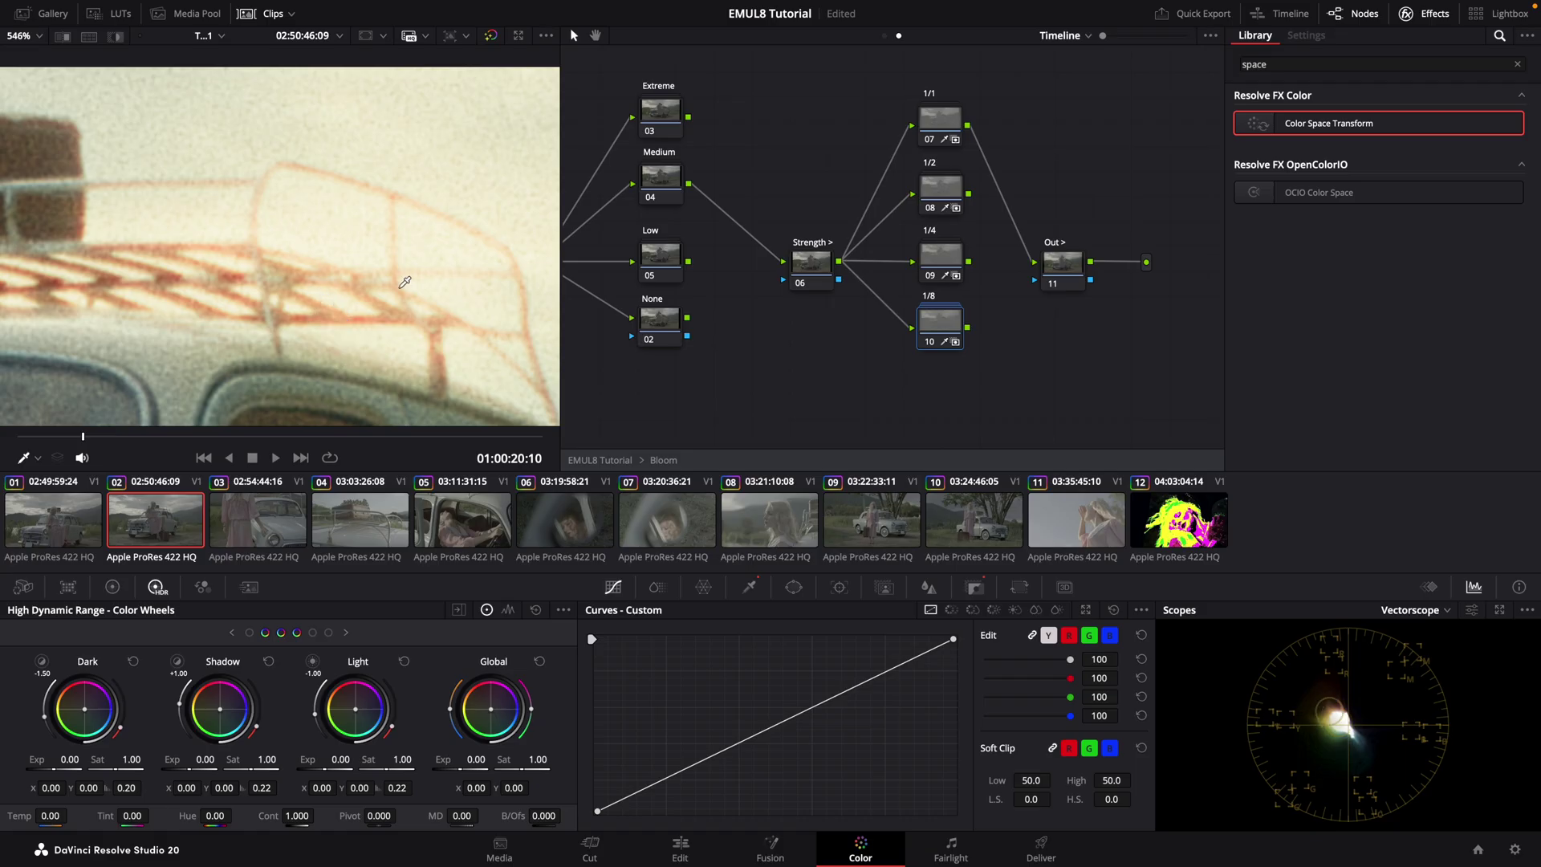
pyautogui.scroll(-4, 406, 278)
pyautogui.scroll(4, 434, 287)
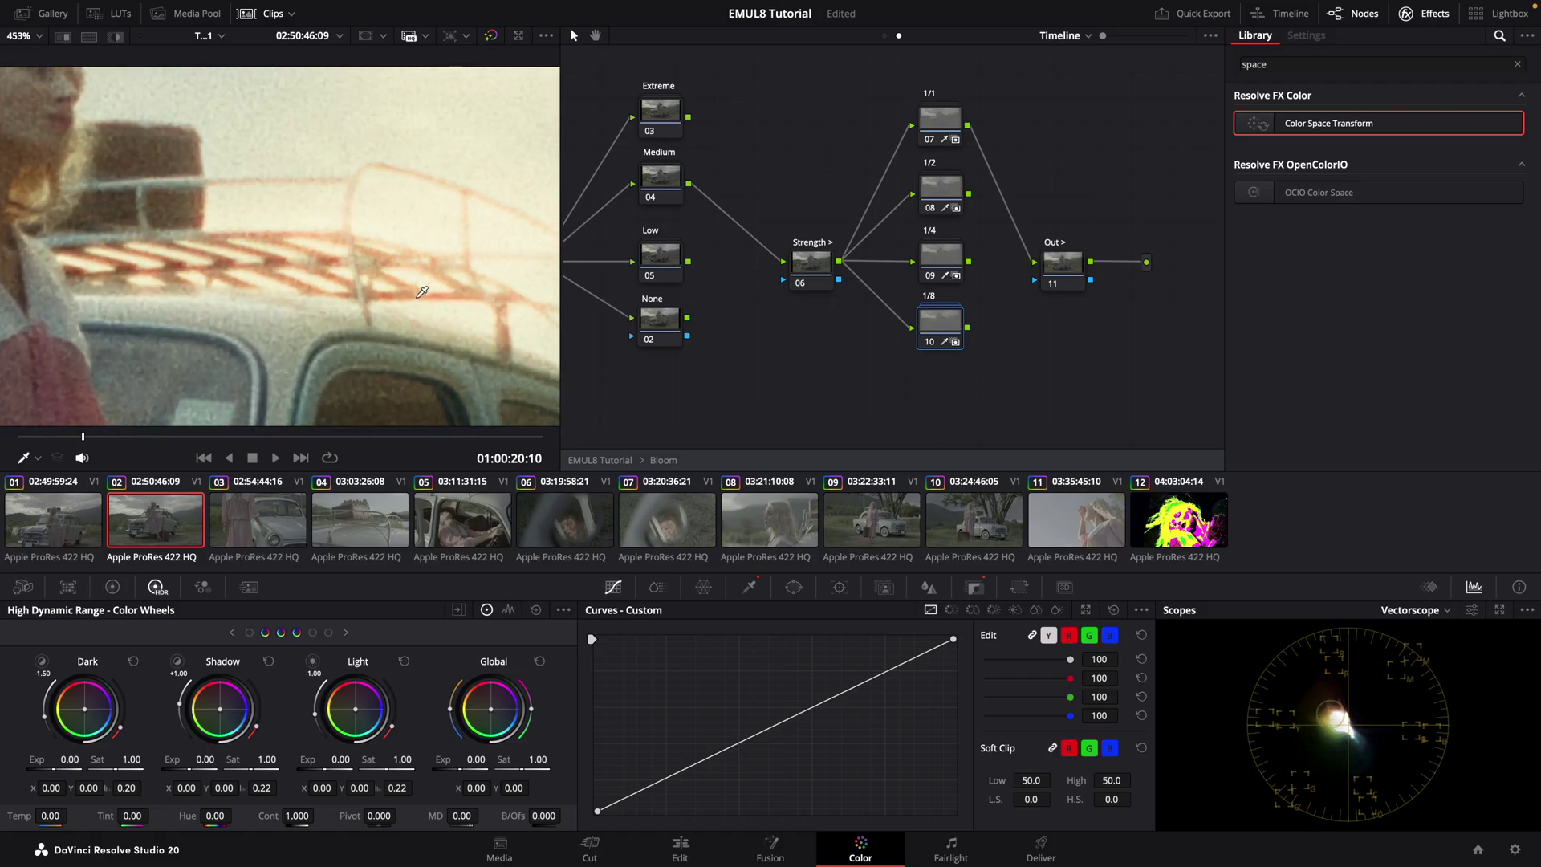
pyautogui.moveTo(967, 331); pyautogui.dragTo(1033, 267)
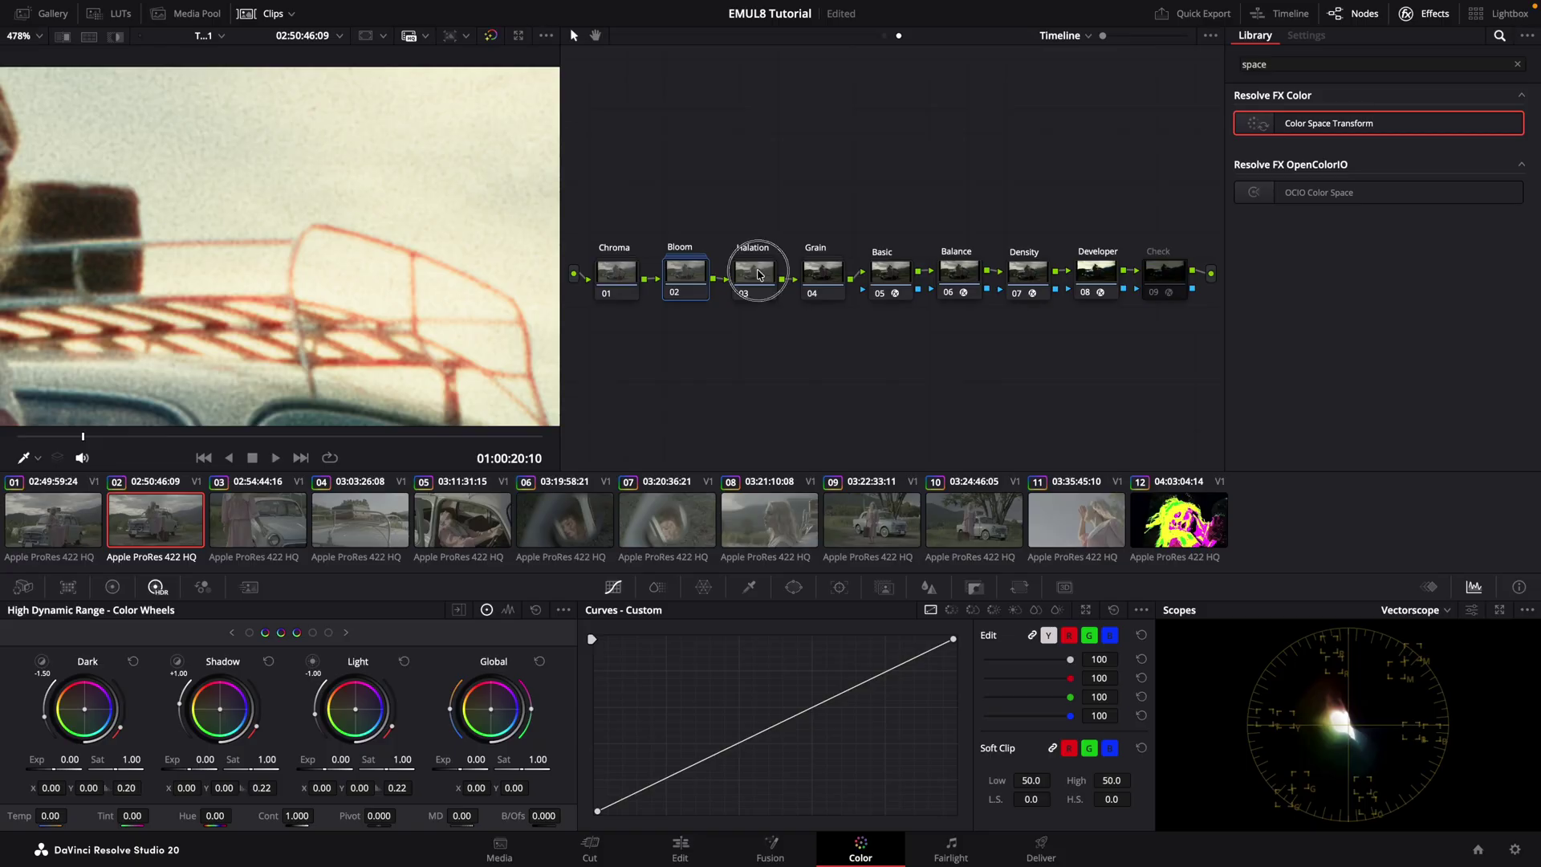
# Select the Halation node, zoom the viewer, and toggle Halation off and on to compare the red roof-rack glow.
pyautogui.click(758, 275)
pyautogui.scroll(5, 261, 299)
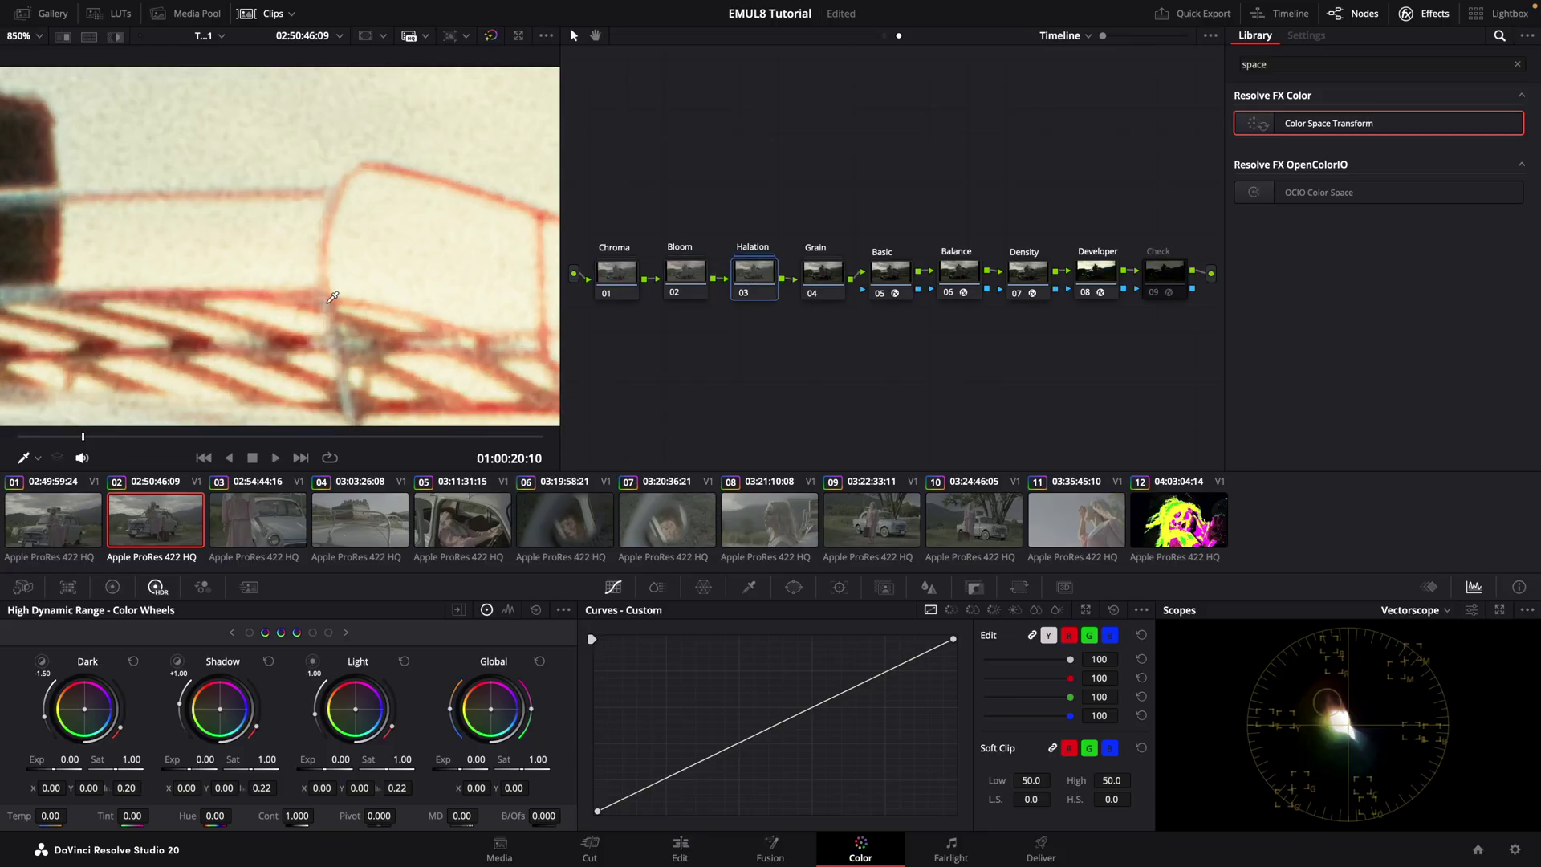
pyautogui.click(744, 294)
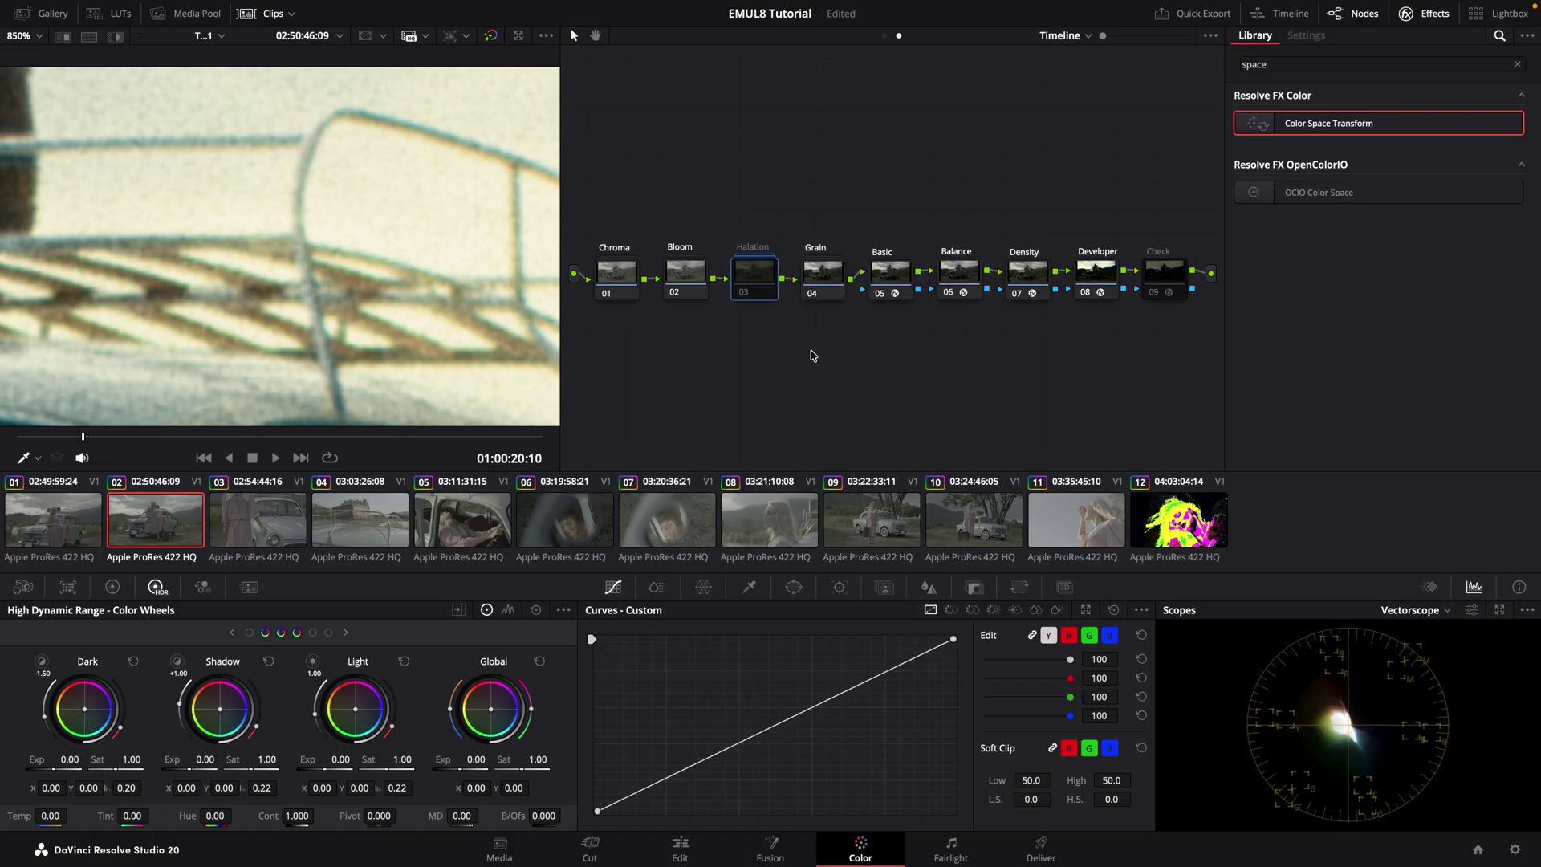
pyautogui.click(742, 295)
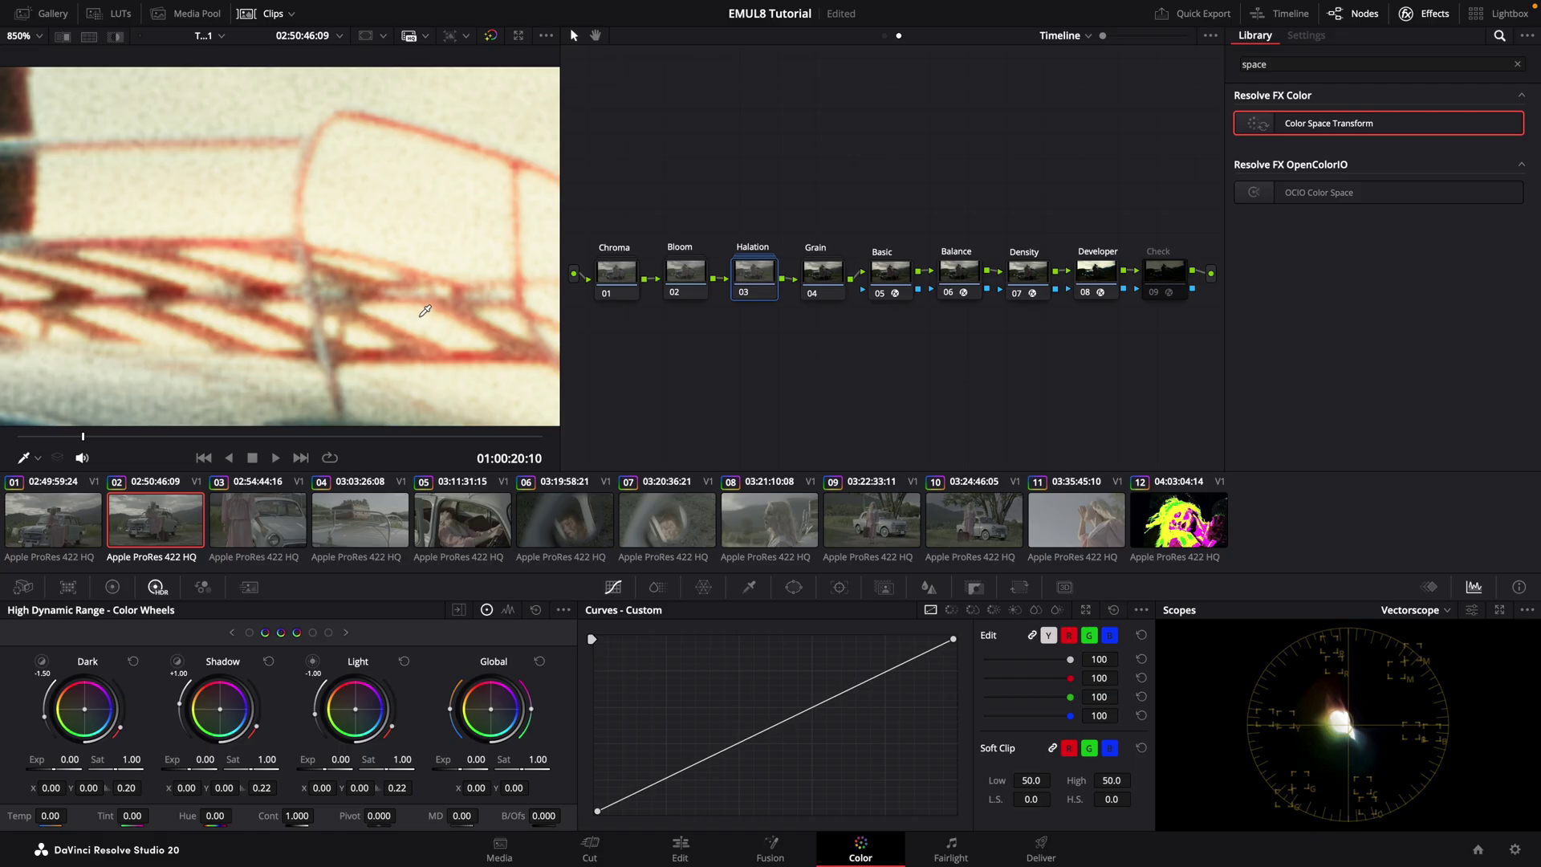
# Inside the Halation compound, try Nuclear and Subtle, connect Standard into Choose, and return to EMUL8 Tutorial.
pyautogui.doubleClick(754, 275)
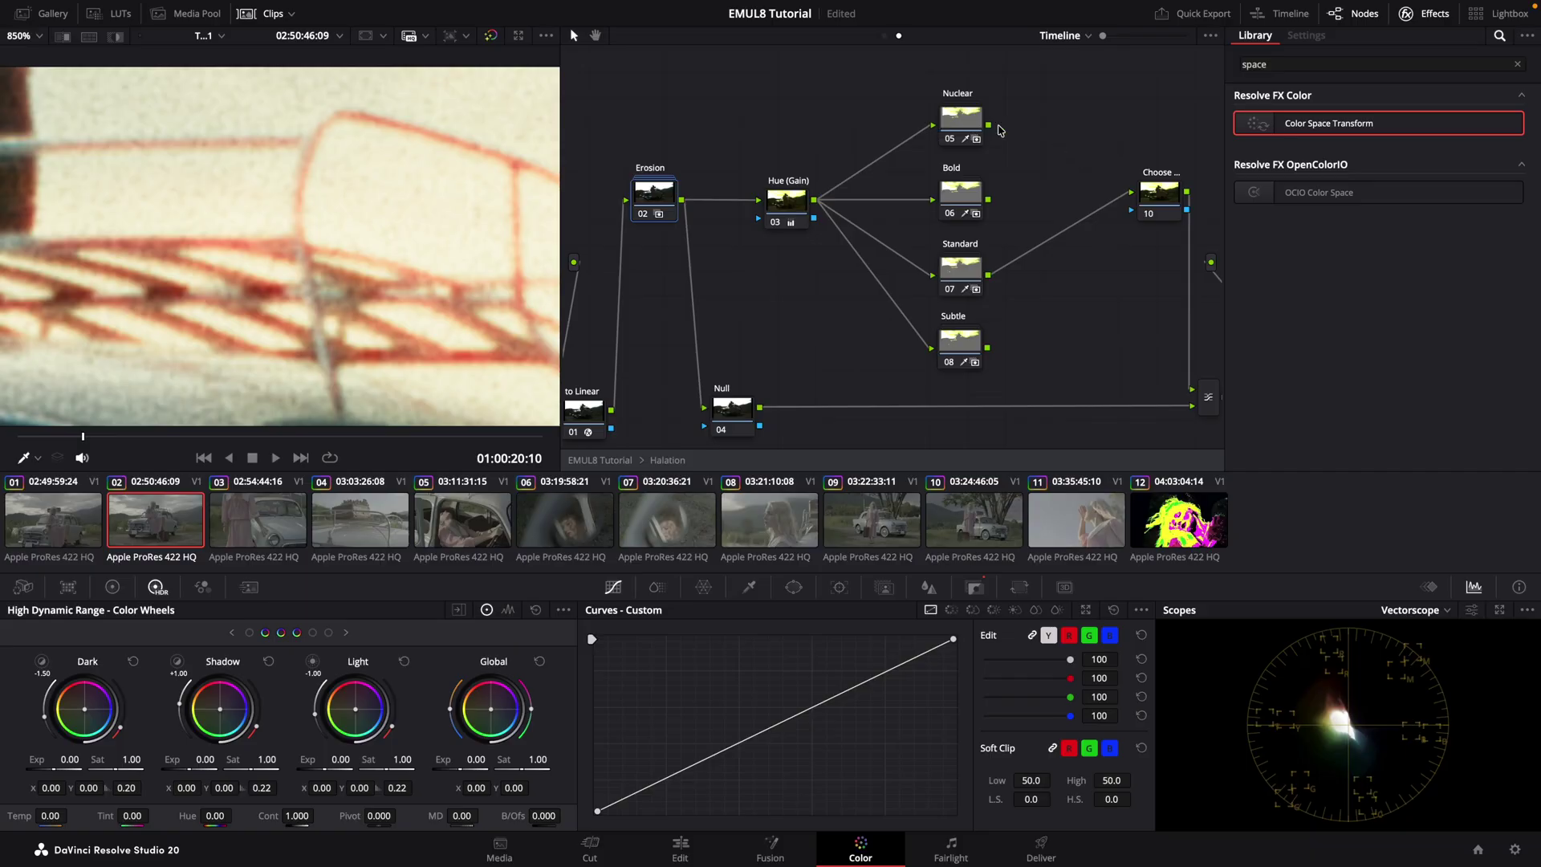
pyautogui.moveTo(988, 125); pyautogui.dragTo(1133, 194)
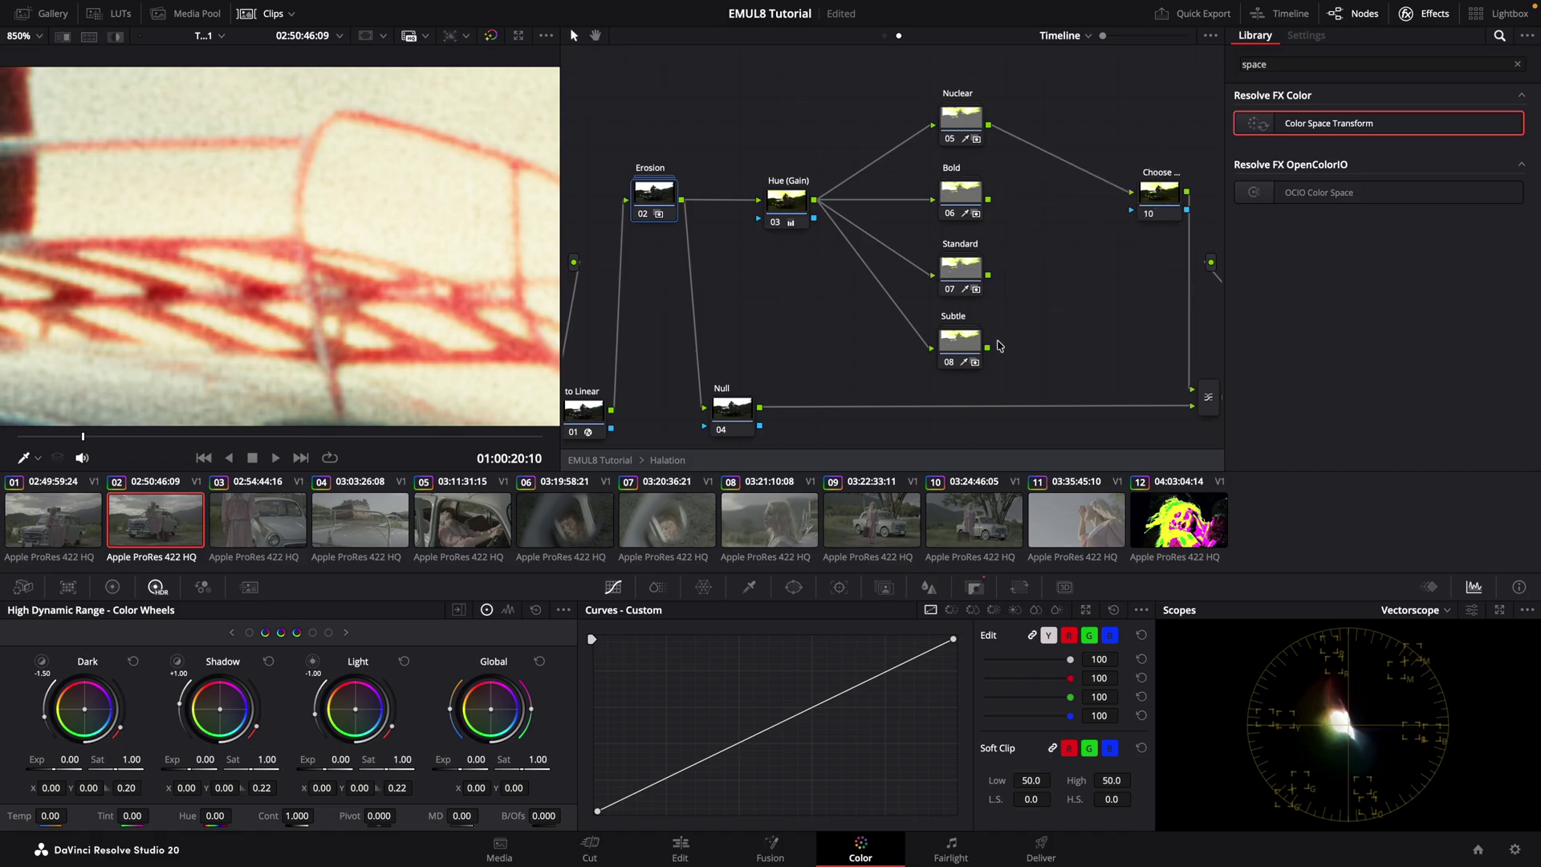
pyautogui.moveTo(989, 350); pyautogui.dragTo(1128, 196)
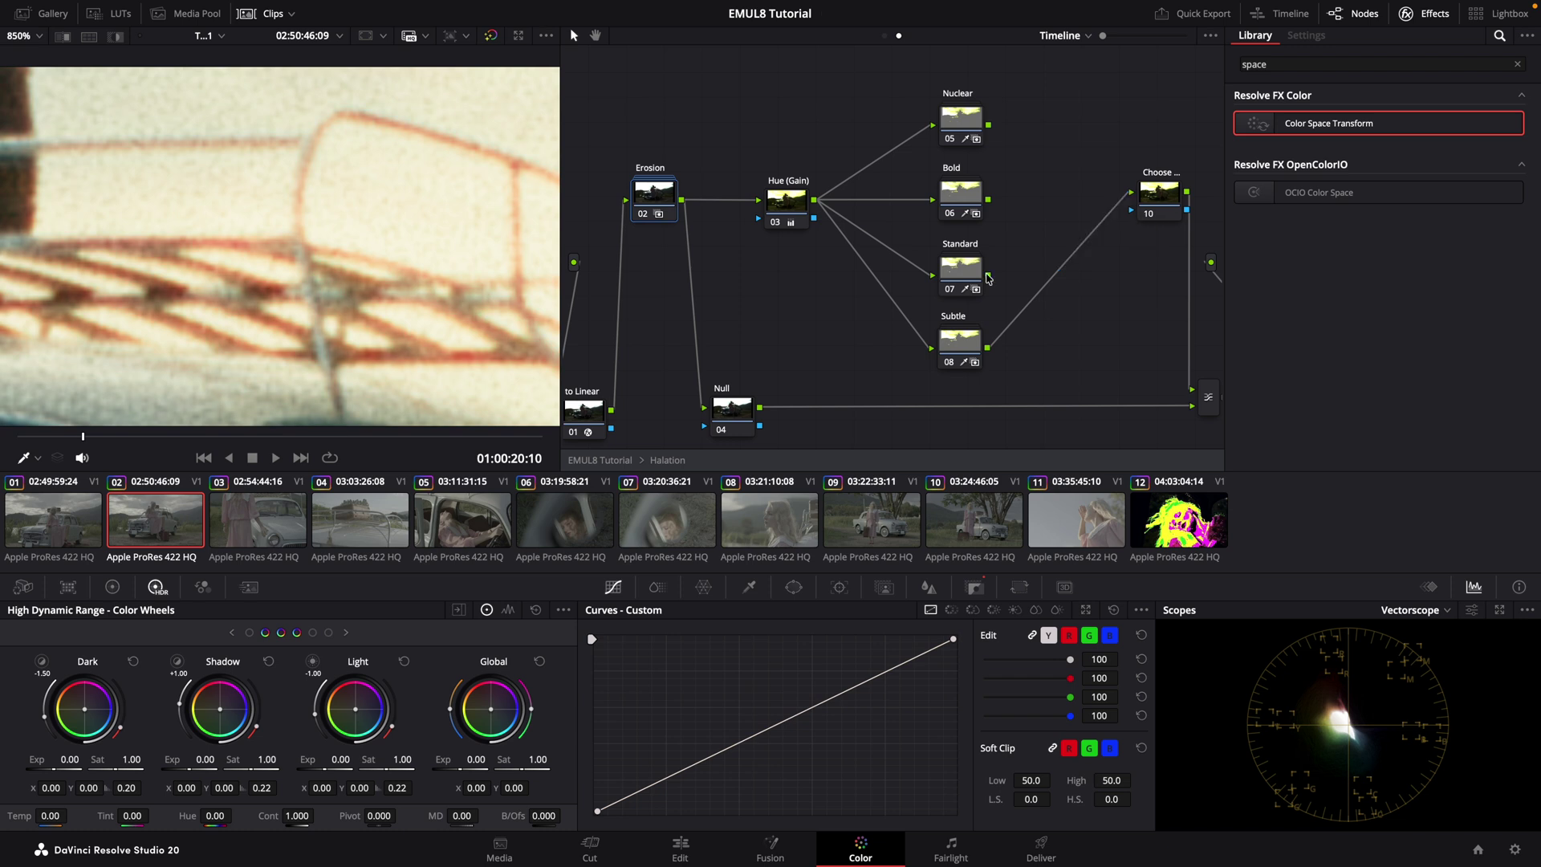
pyautogui.moveTo(987, 279); pyautogui.dragTo(1129, 194)
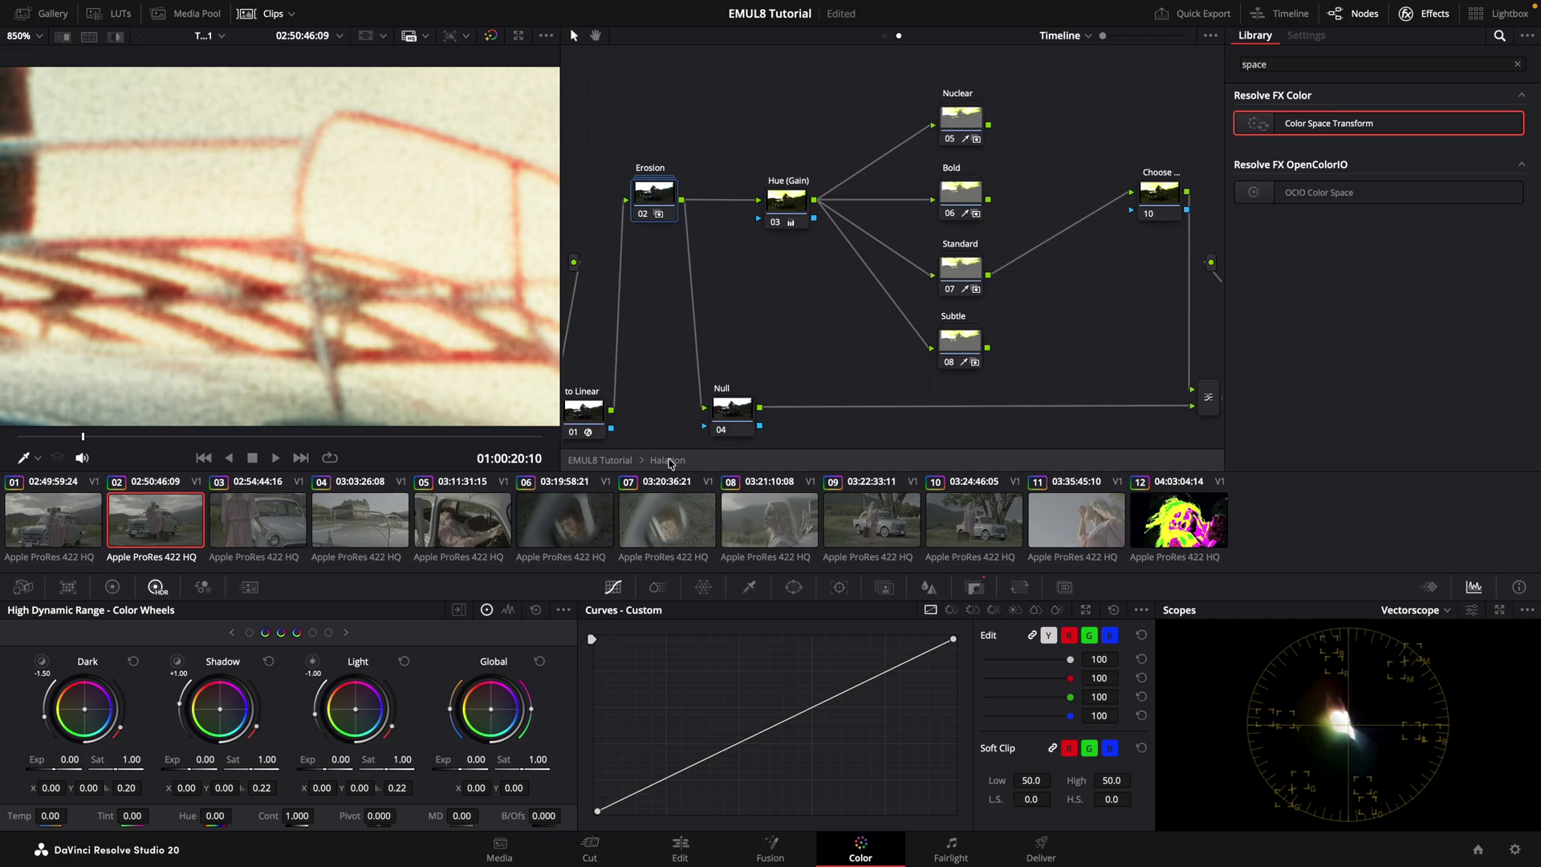
pyautogui.click(667, 464)
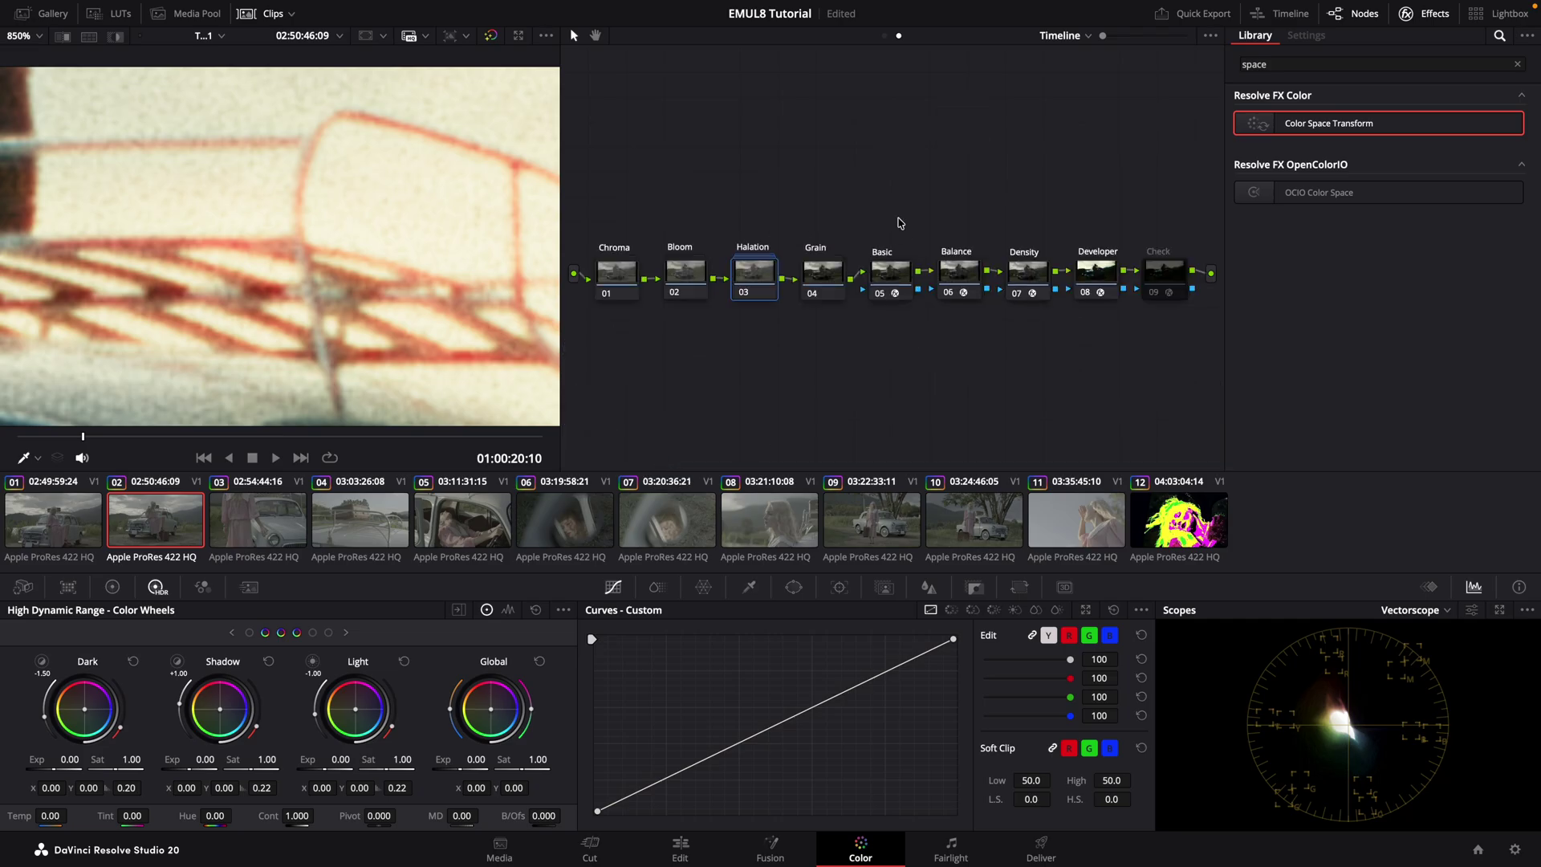
# Open the Grain compound node's internal node tree.
pyautogui.click(810, 275)
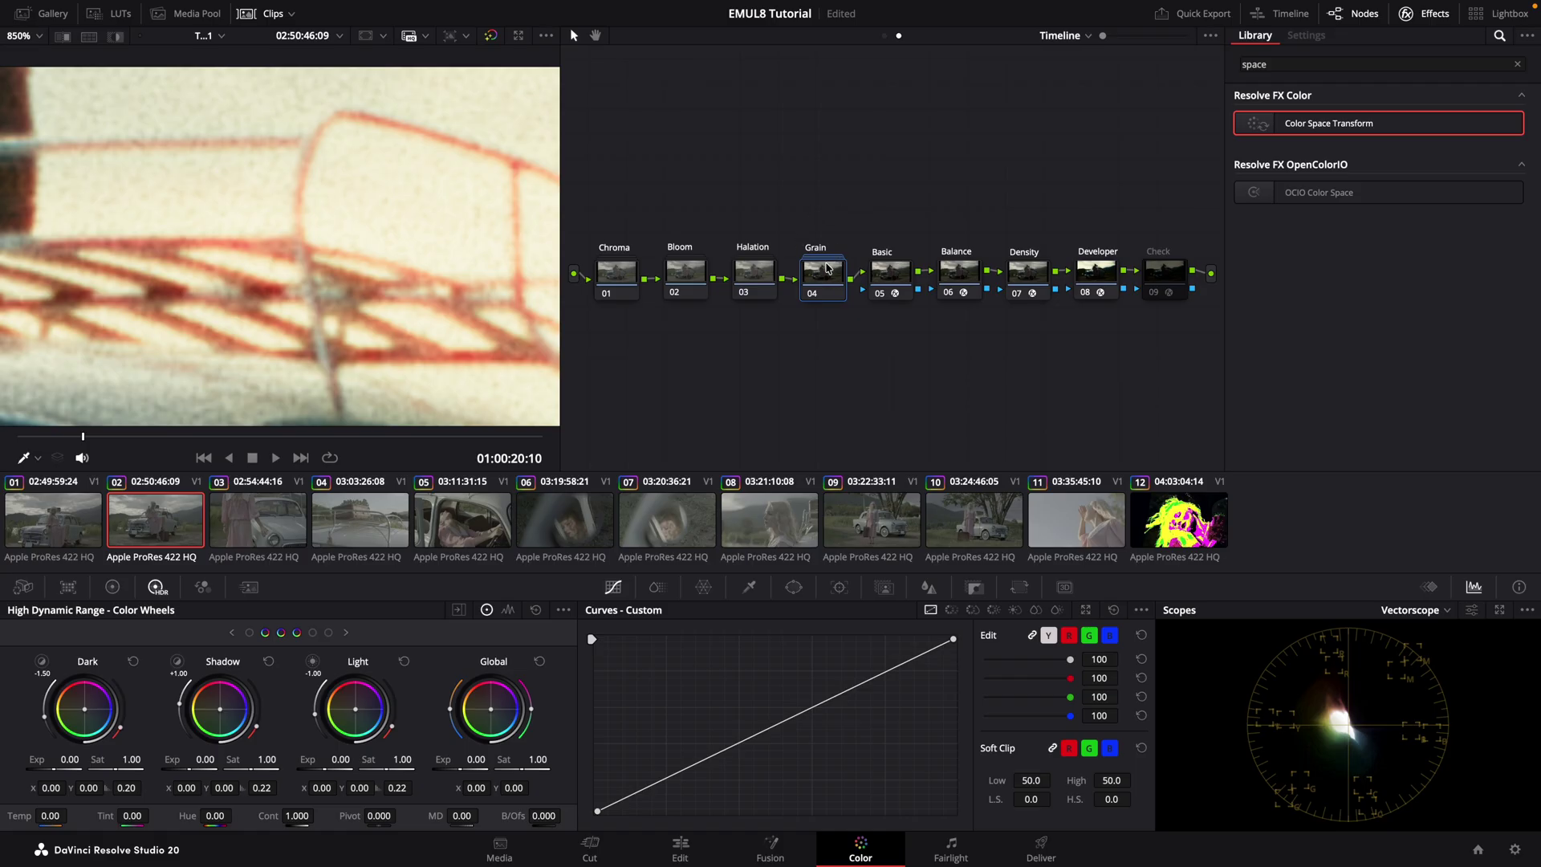
pyautogui.doubleClick(827, 271)
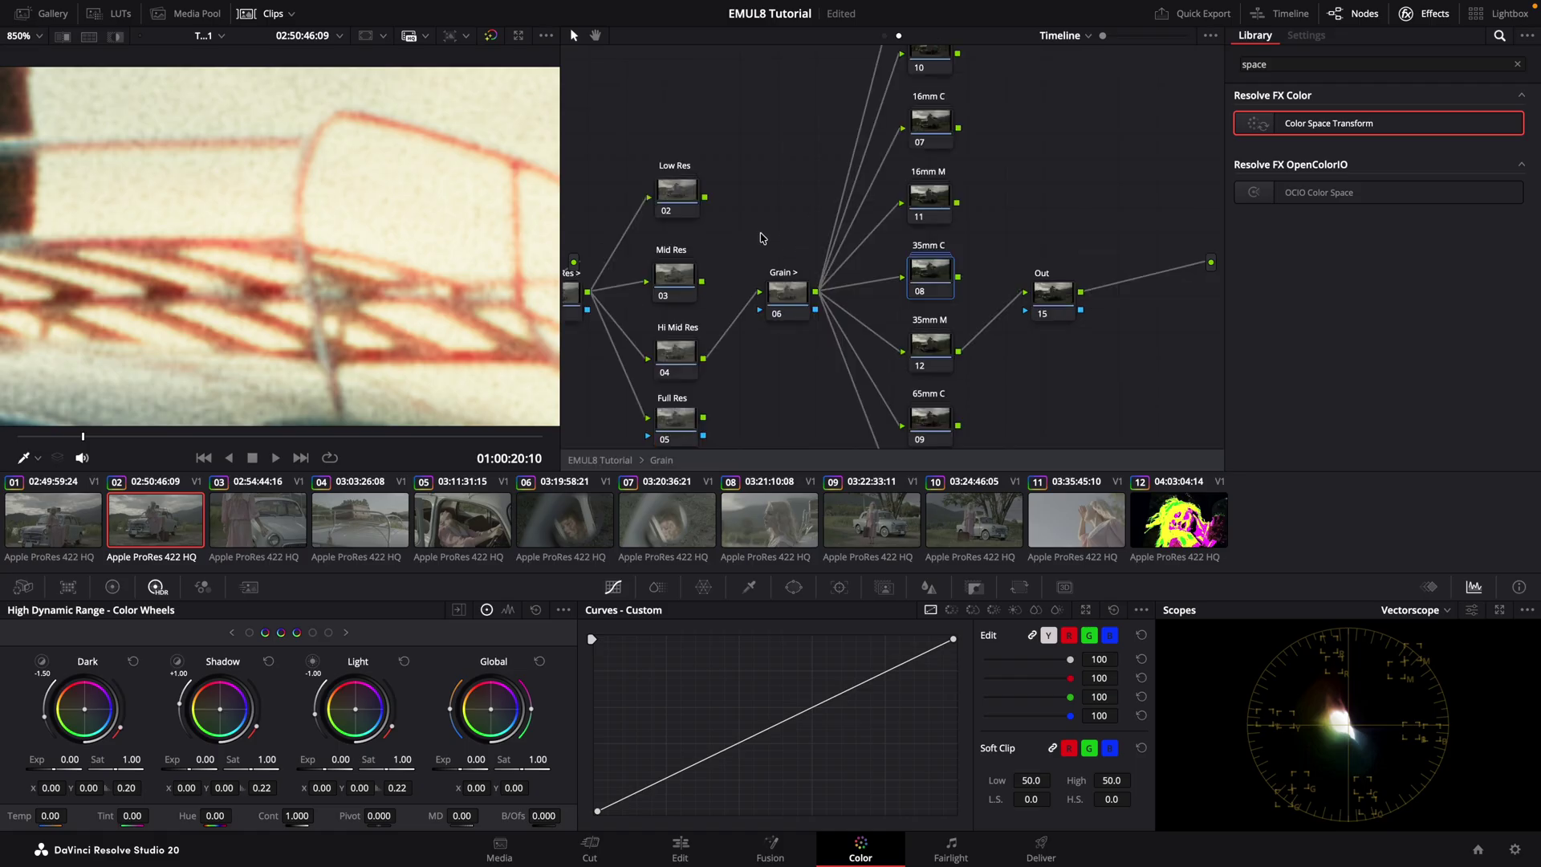
pyautogui.scroll(-1, 761, 236)
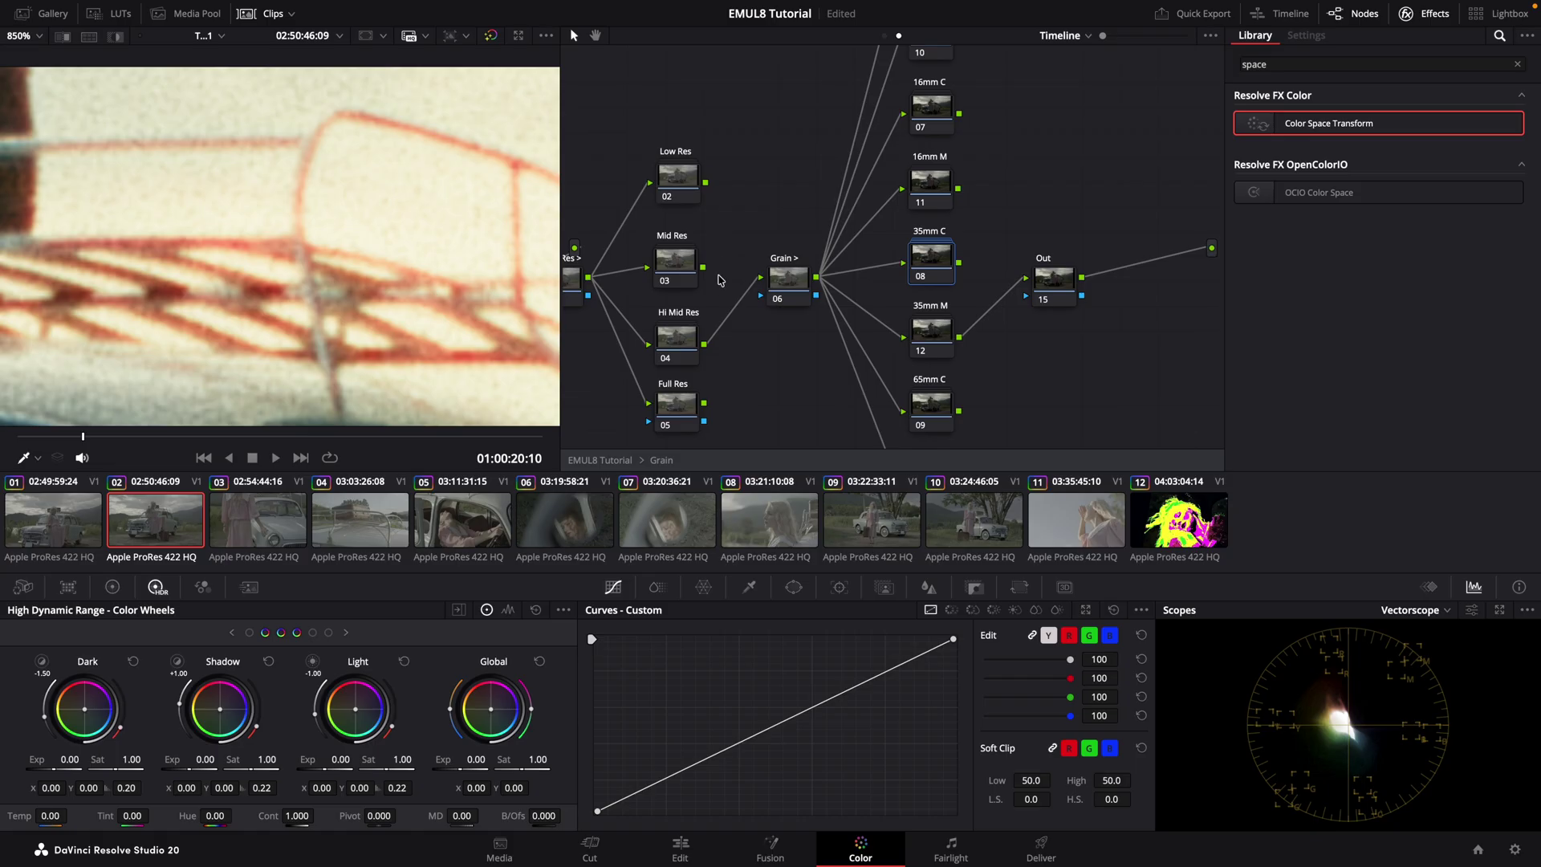
pyautogui.scroll(-1, 720, 280)
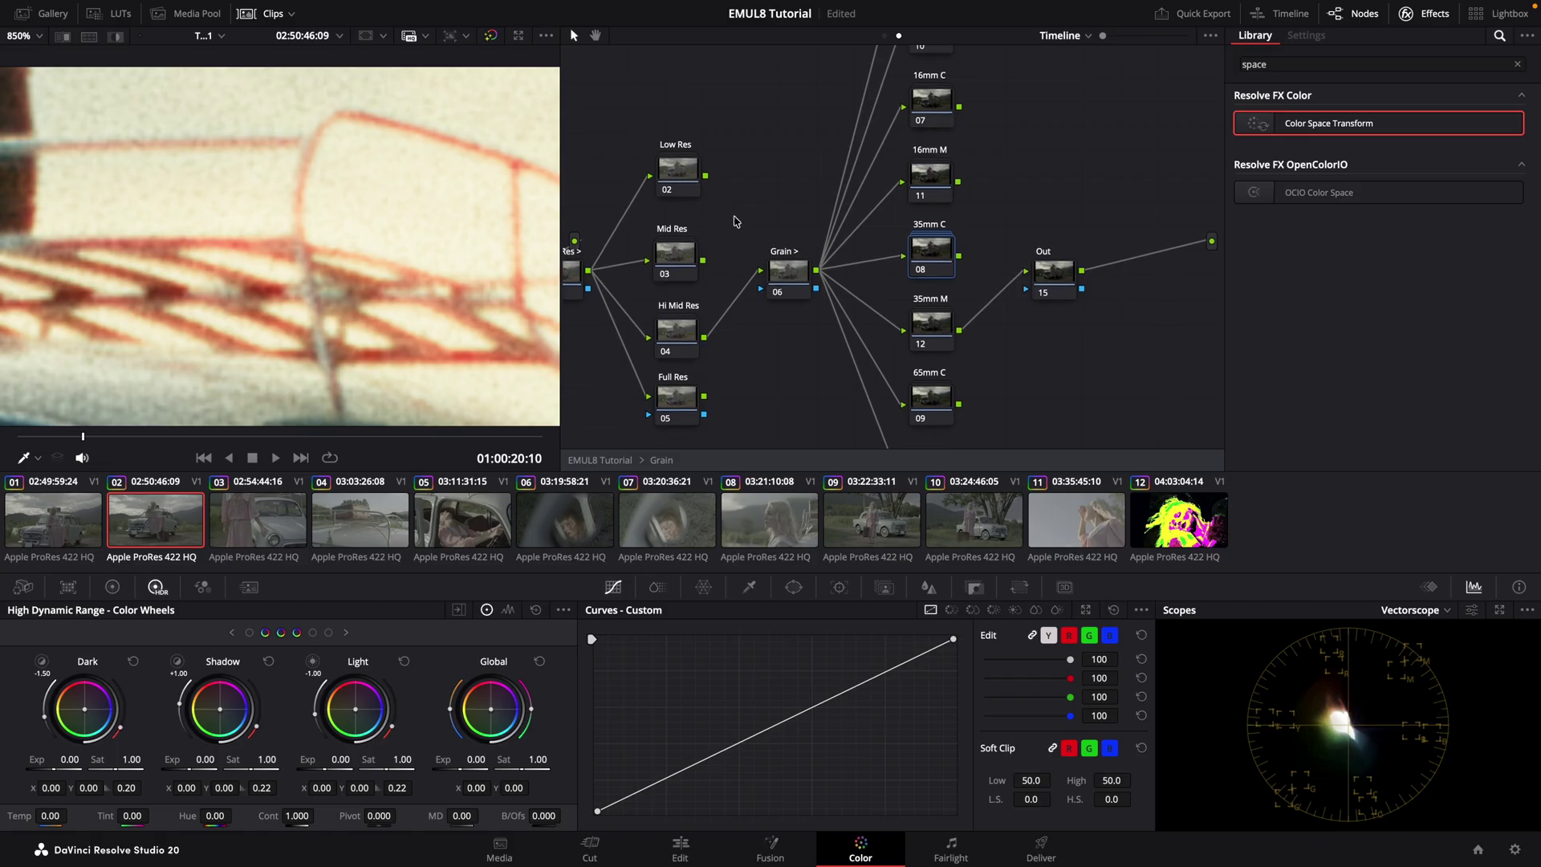
pyautogui.hscroll(-5, 665, 237)
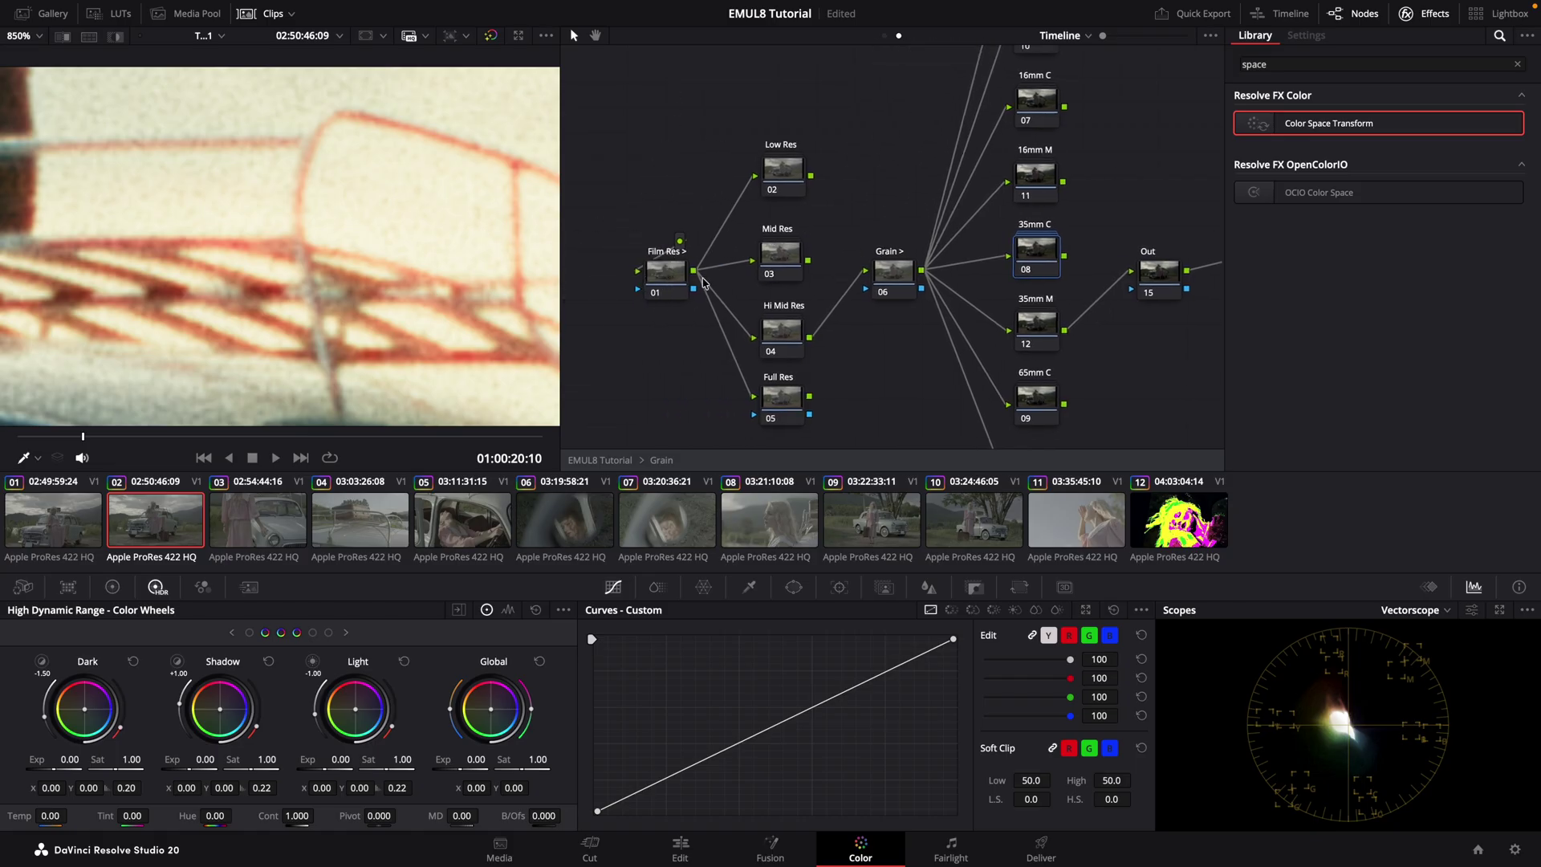
pyautogui.hscroll(1, 703, 280)
# Try Low Res and Full Res as the Grain node's input, then settle on Mid Res.
pyautogui.moveTo(809, 178); pyautogui.dragTo(861, 271)
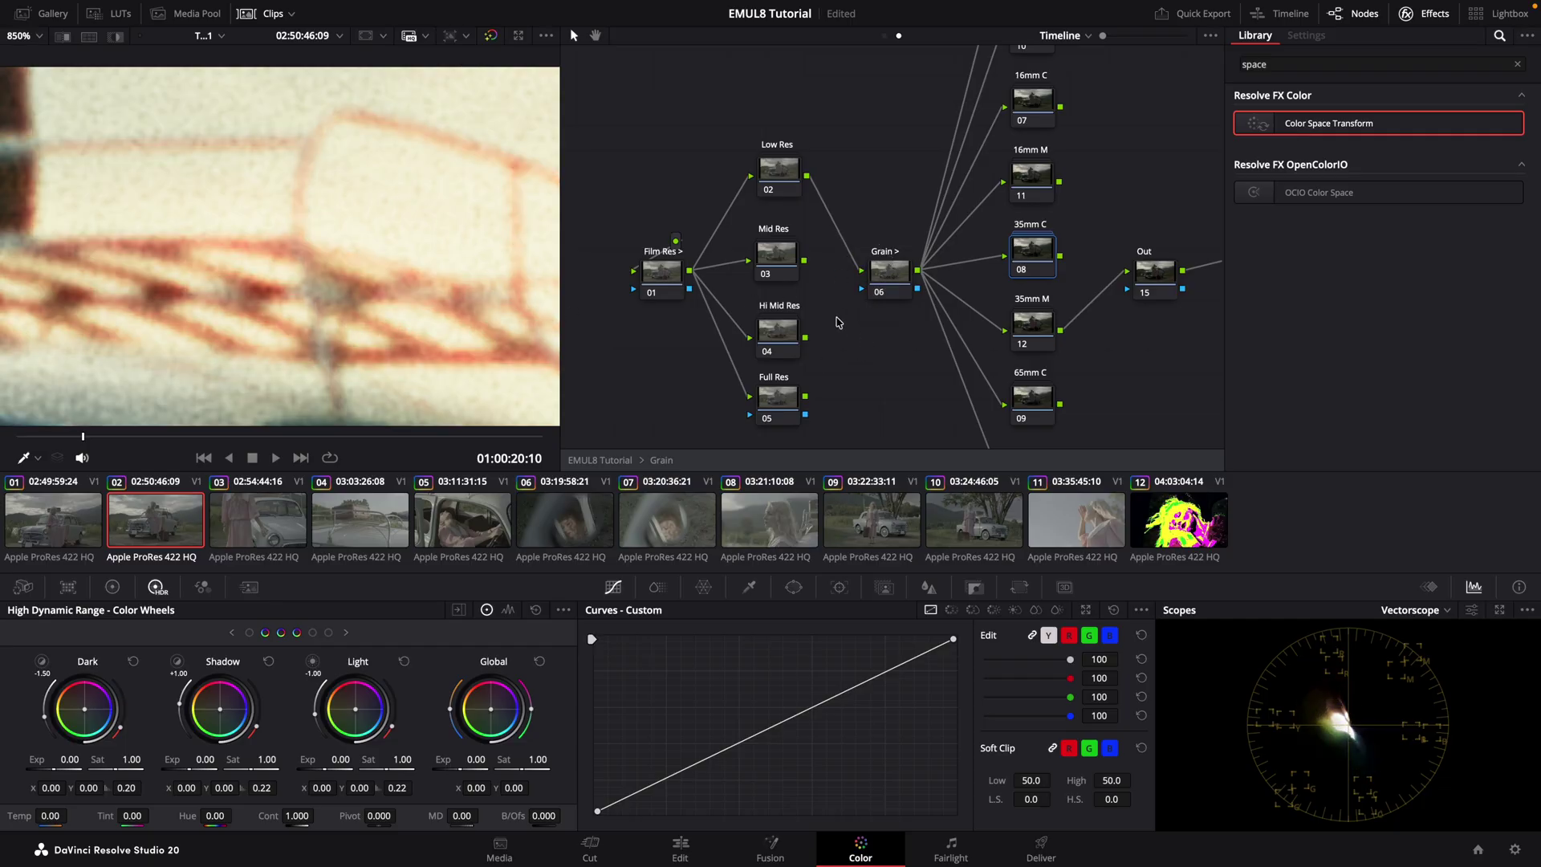
pyautogui.moveTo(806, 399); pyautogui.dragTo(861, 273)
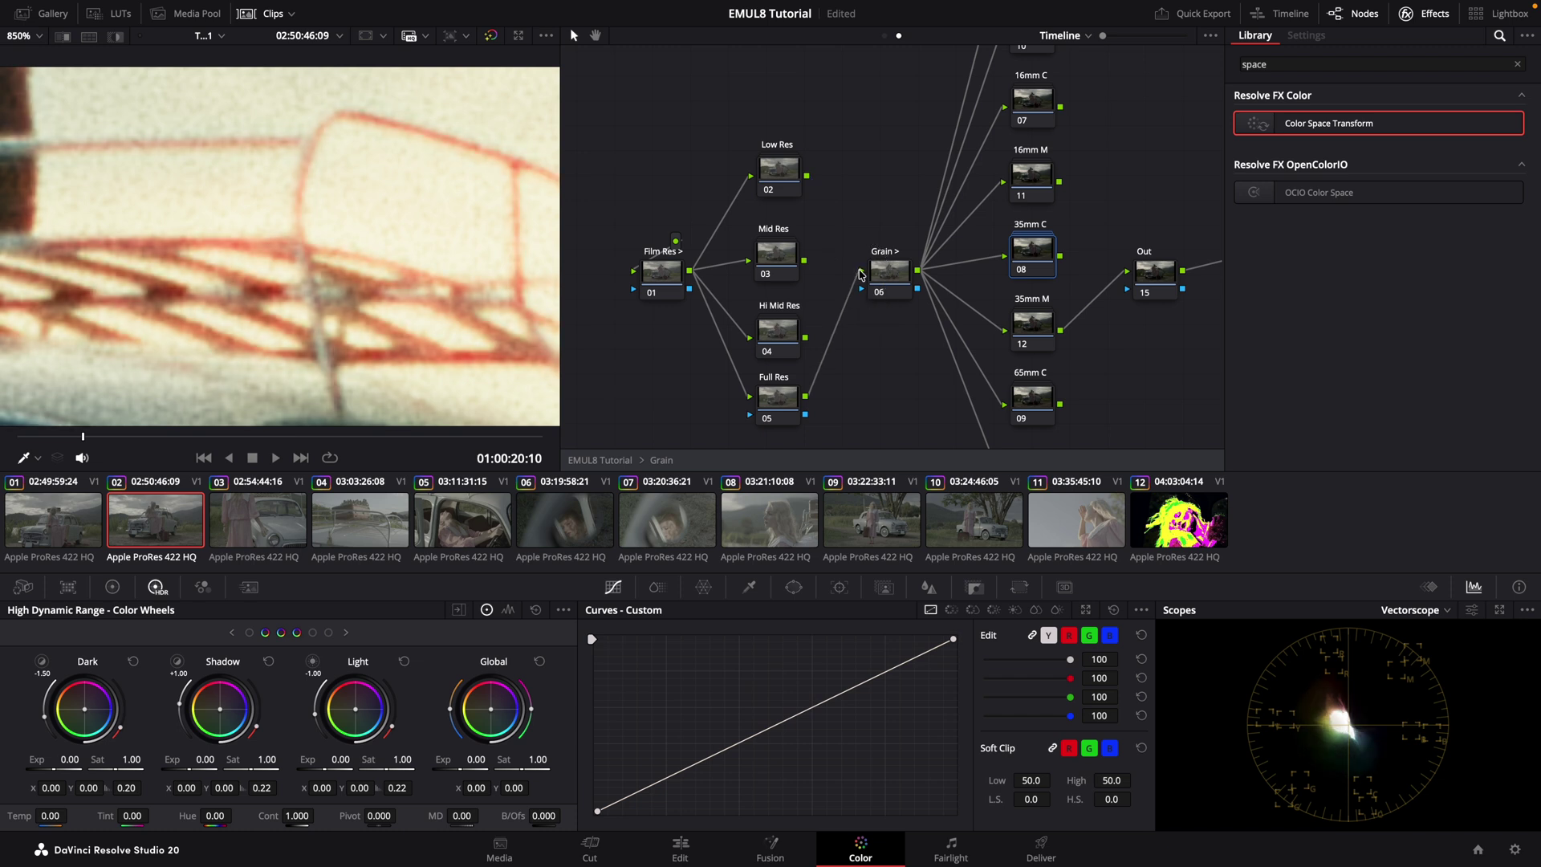
pyautogui.moveTo(803, 265); pyautogui.dragTo(860, 271)
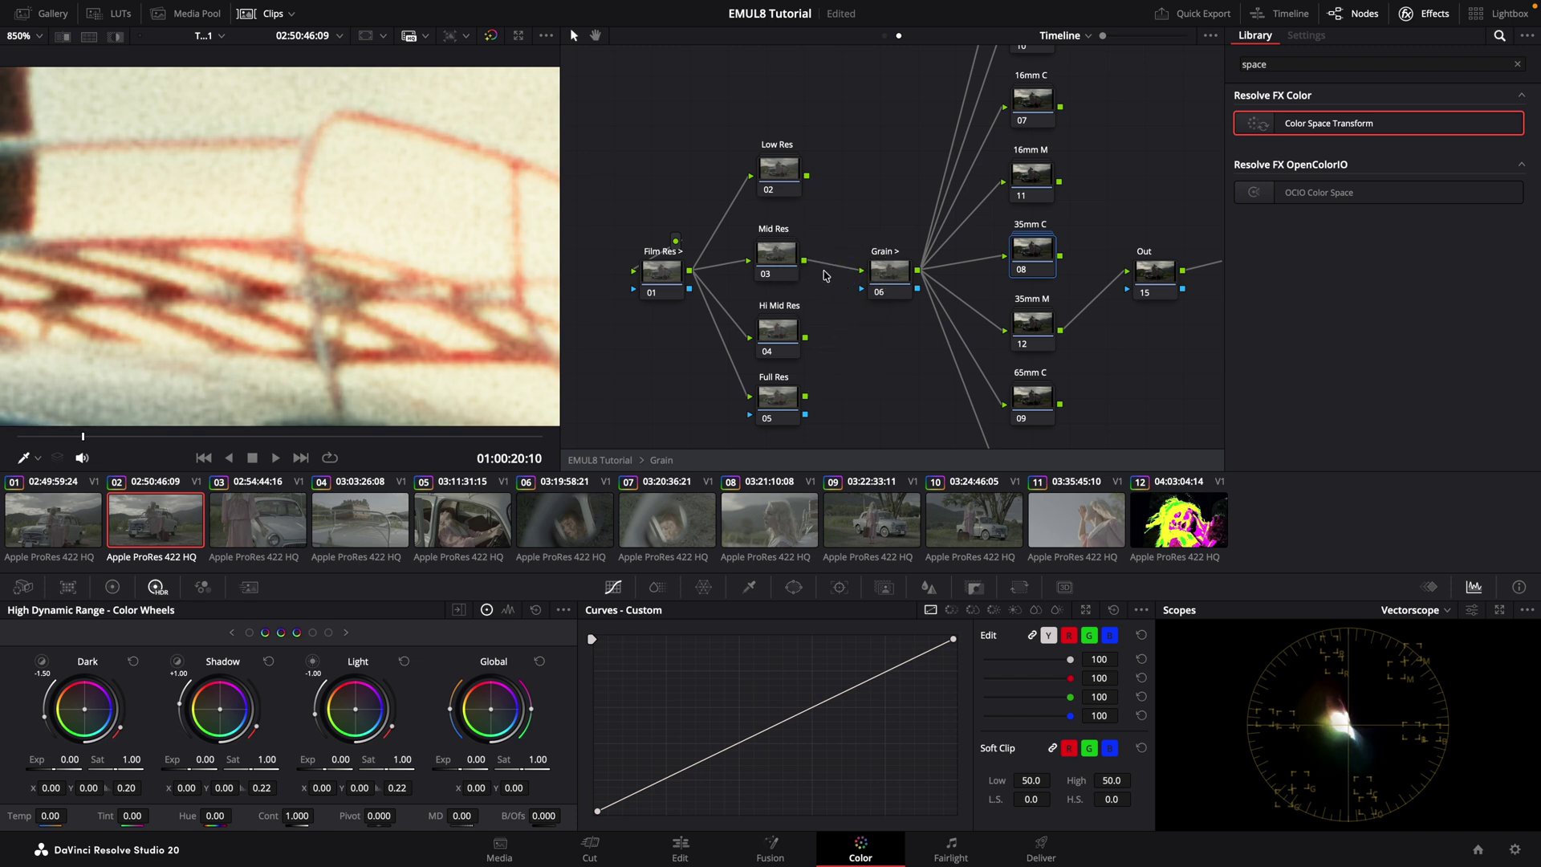
pyautogui.hscroll(5, 840, 286)
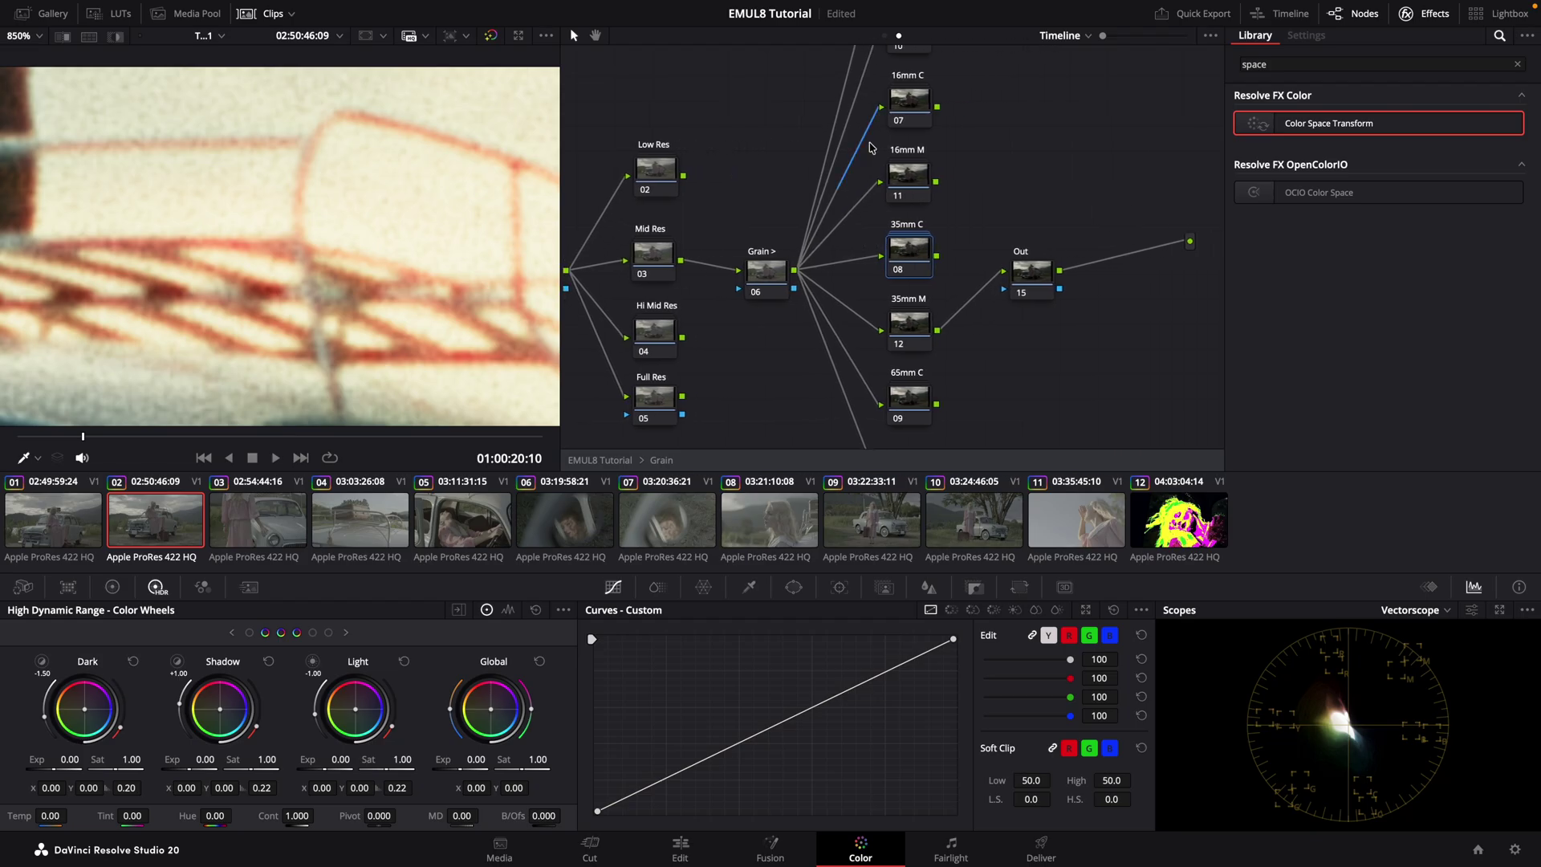
# Route 16mm C, then 16mm M, and finally 35mm M grain into the Out node.
pyautogui.scroll(6, 917, 210)
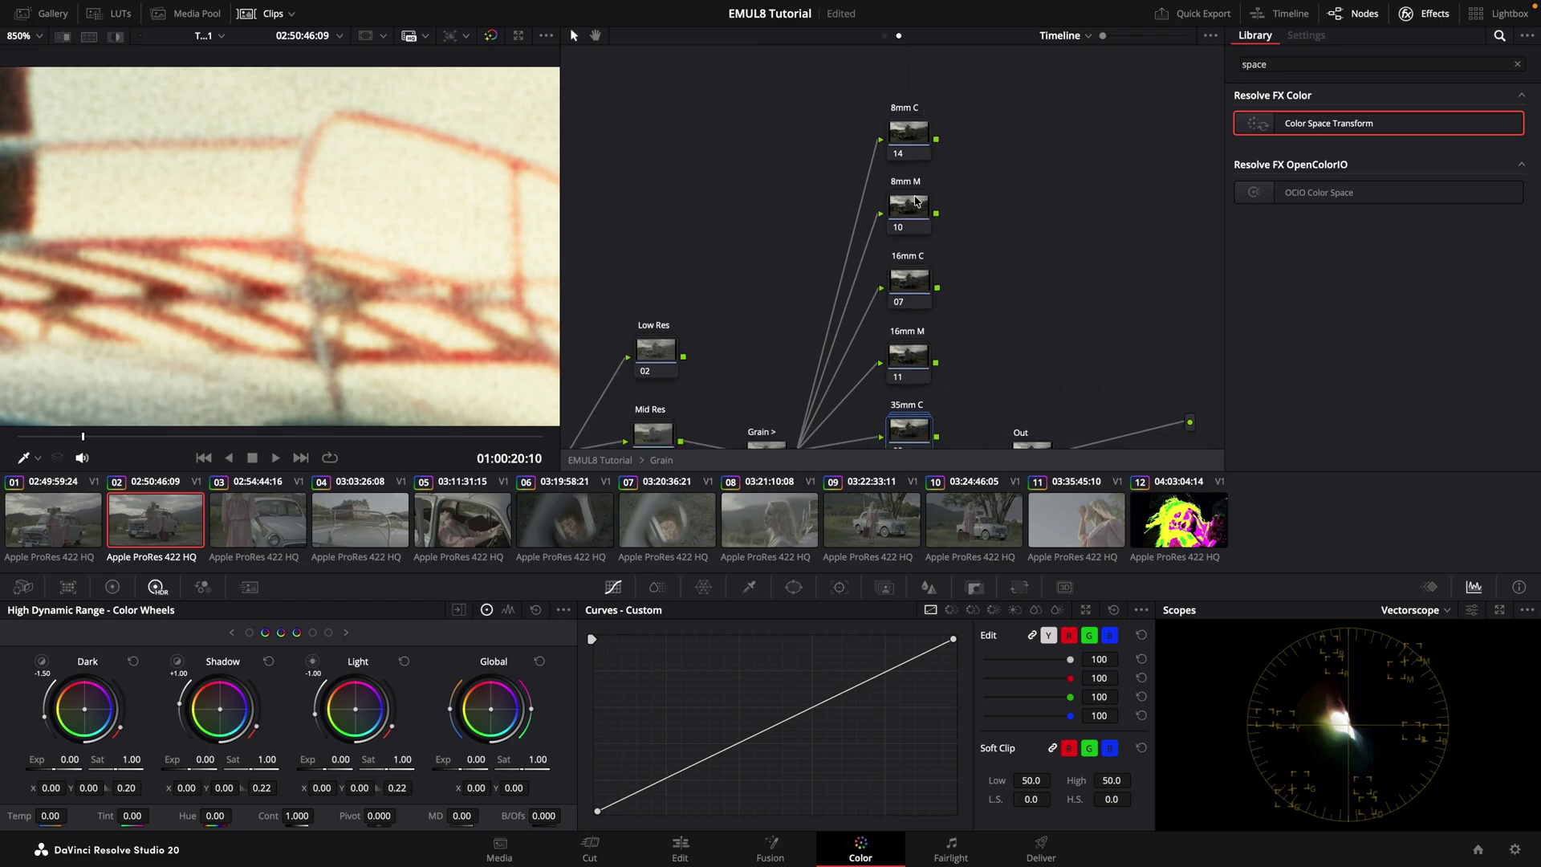
pyautogui.scroll(5, 359, 187)
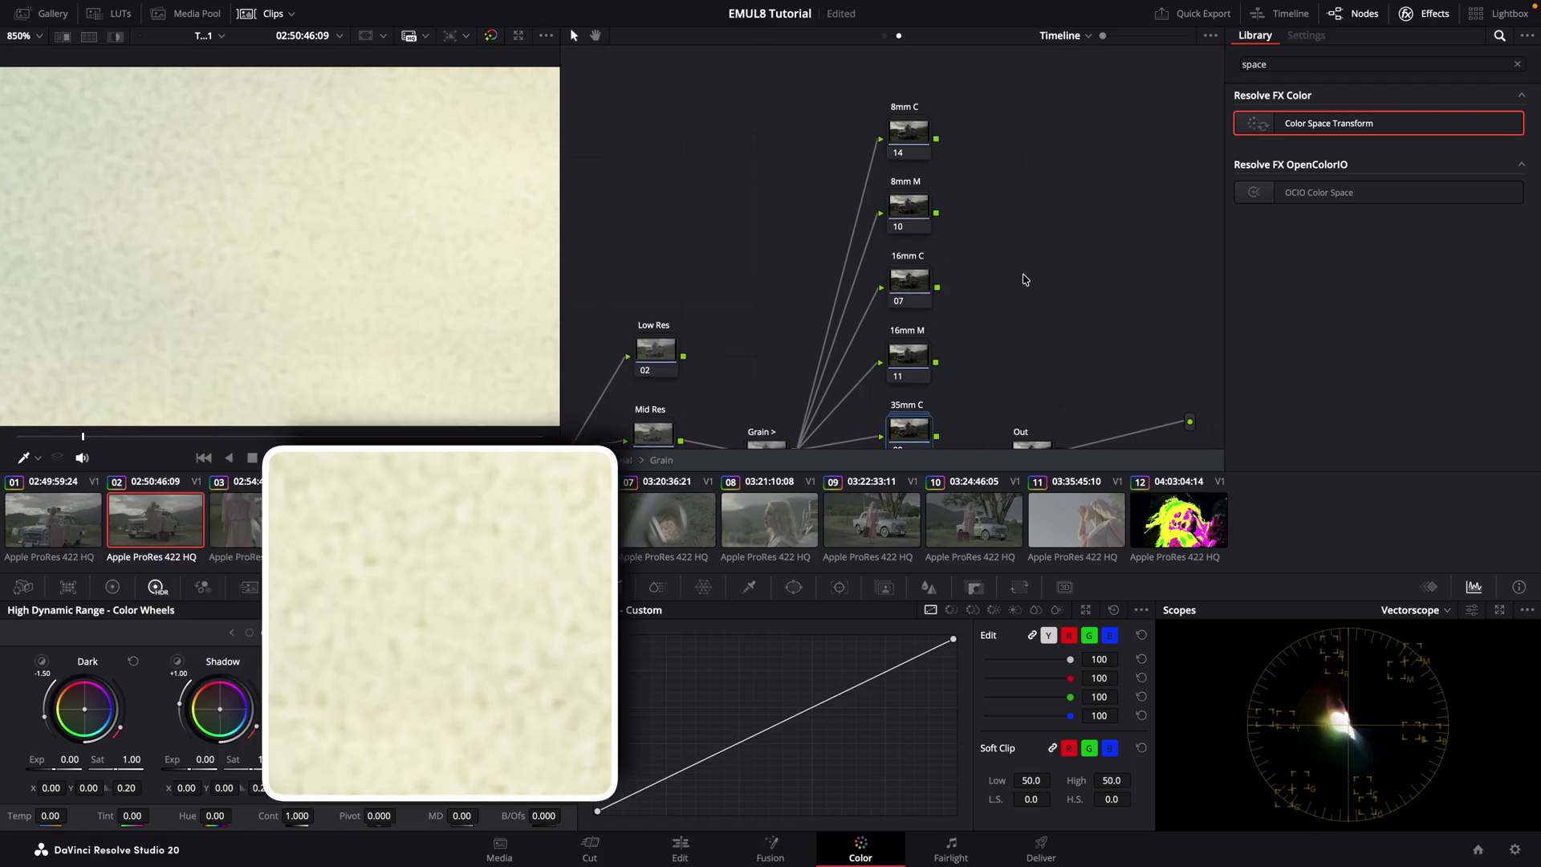
pyautogui.scroll(-2, 1022, 279)
pyautogui.scroll(-4, 1022, 278)
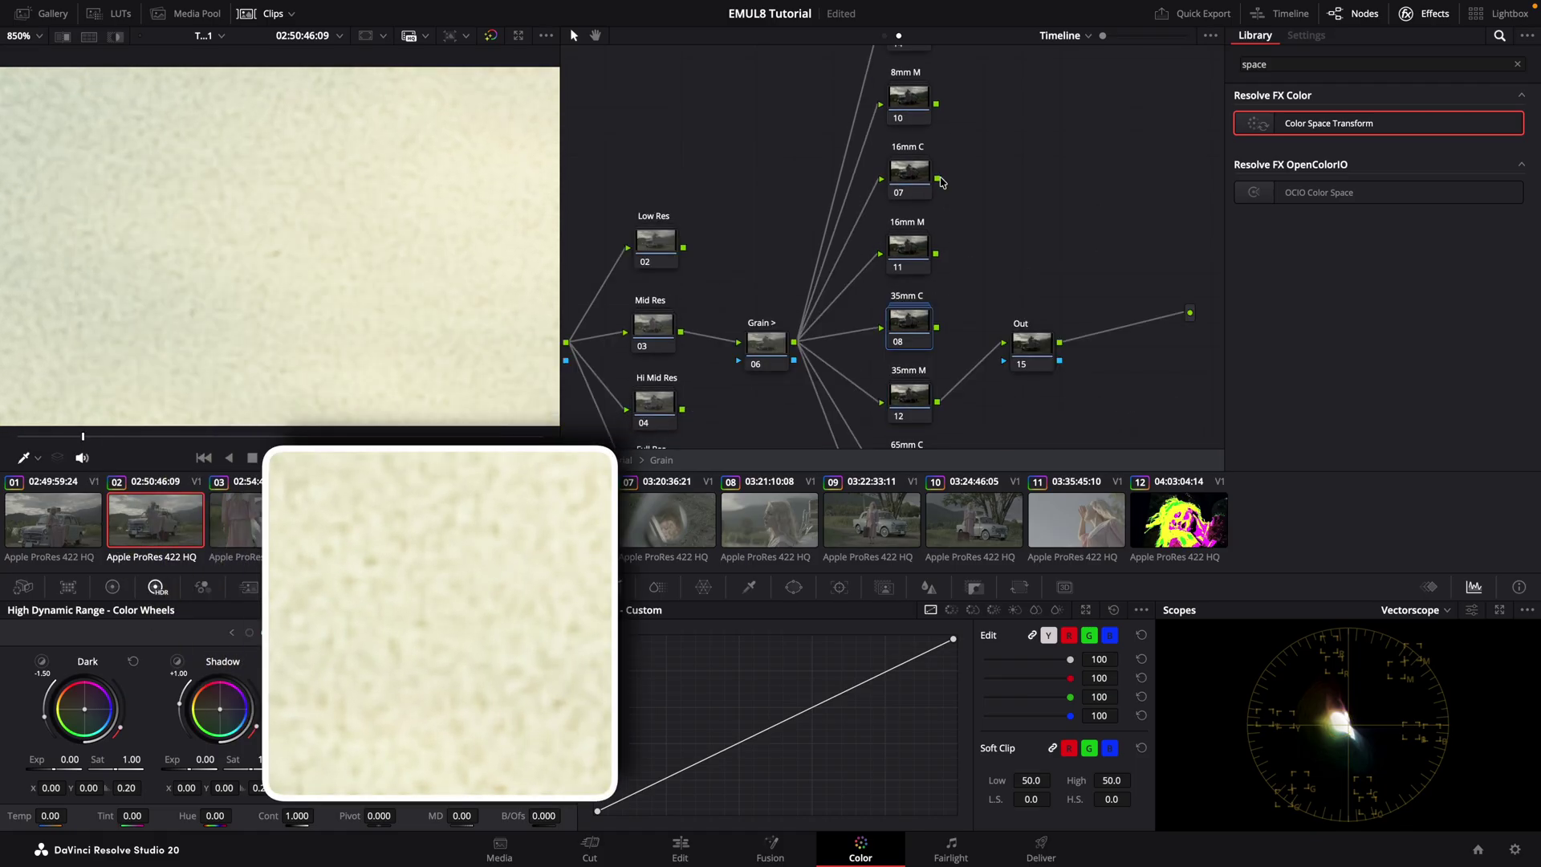
pyautogui.moveTo(937, 178); pyautogui.dragTo(1003, 343)
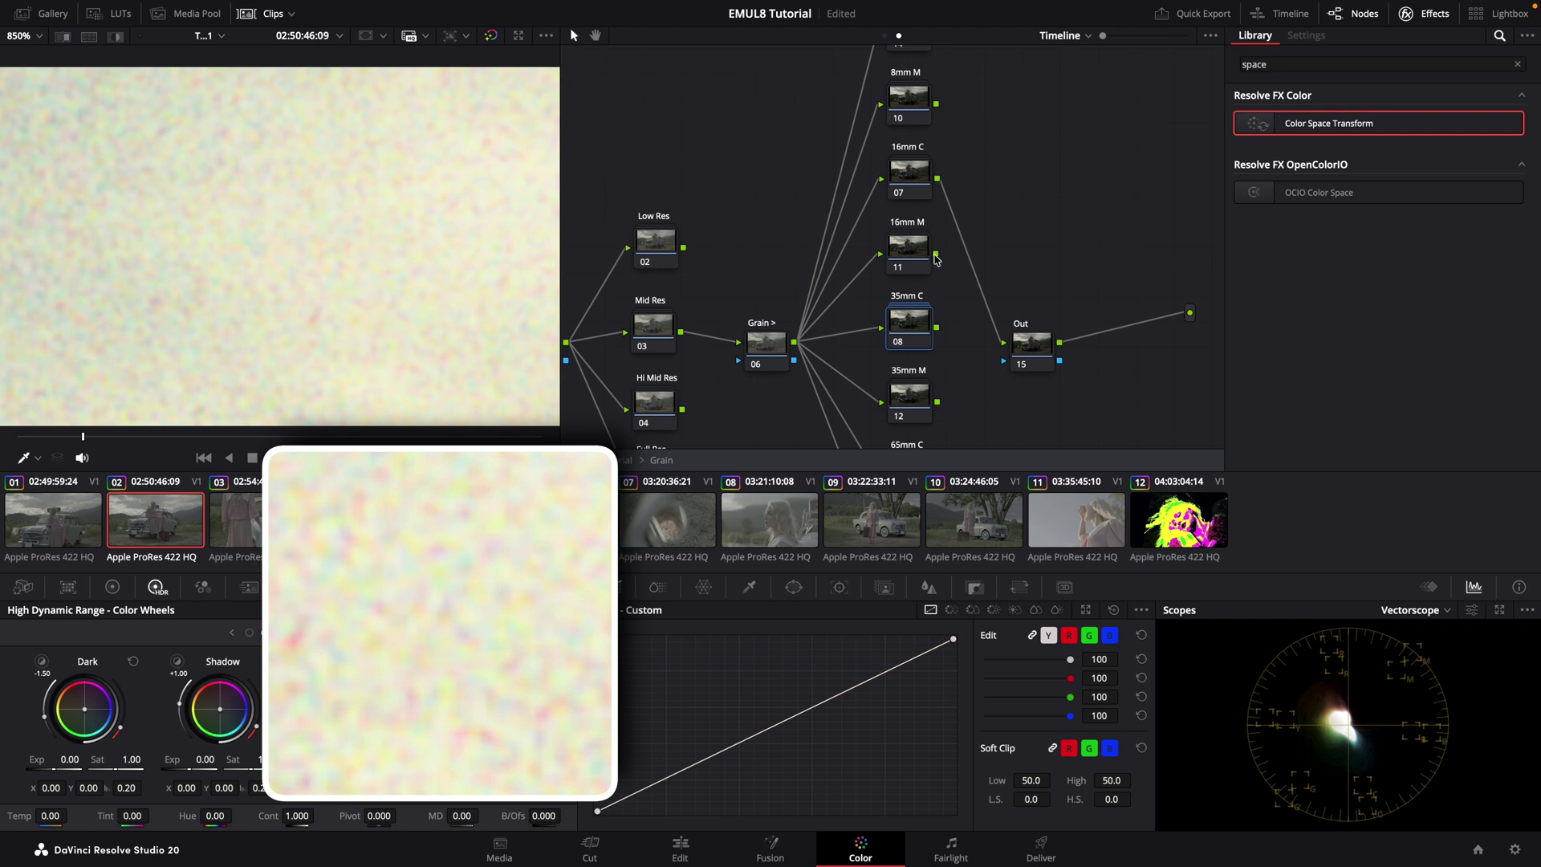
pyautogui.moveTo(936, 258); pyautogui.dragTo(1004, 343)
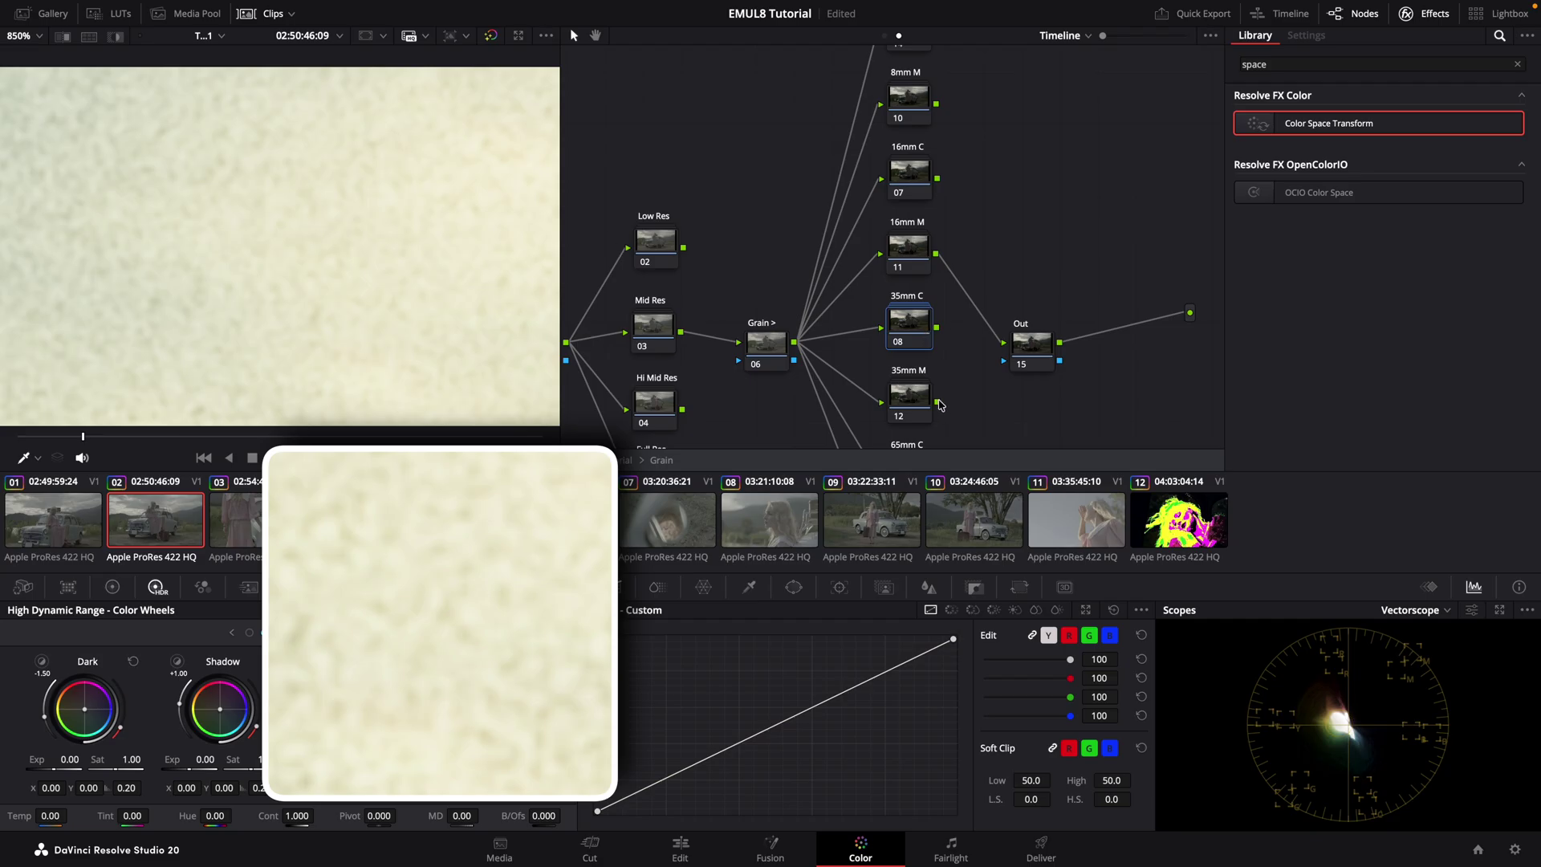
pyautogui.moveTo(937, 404); pyautogui.dragTo(1003, 347)
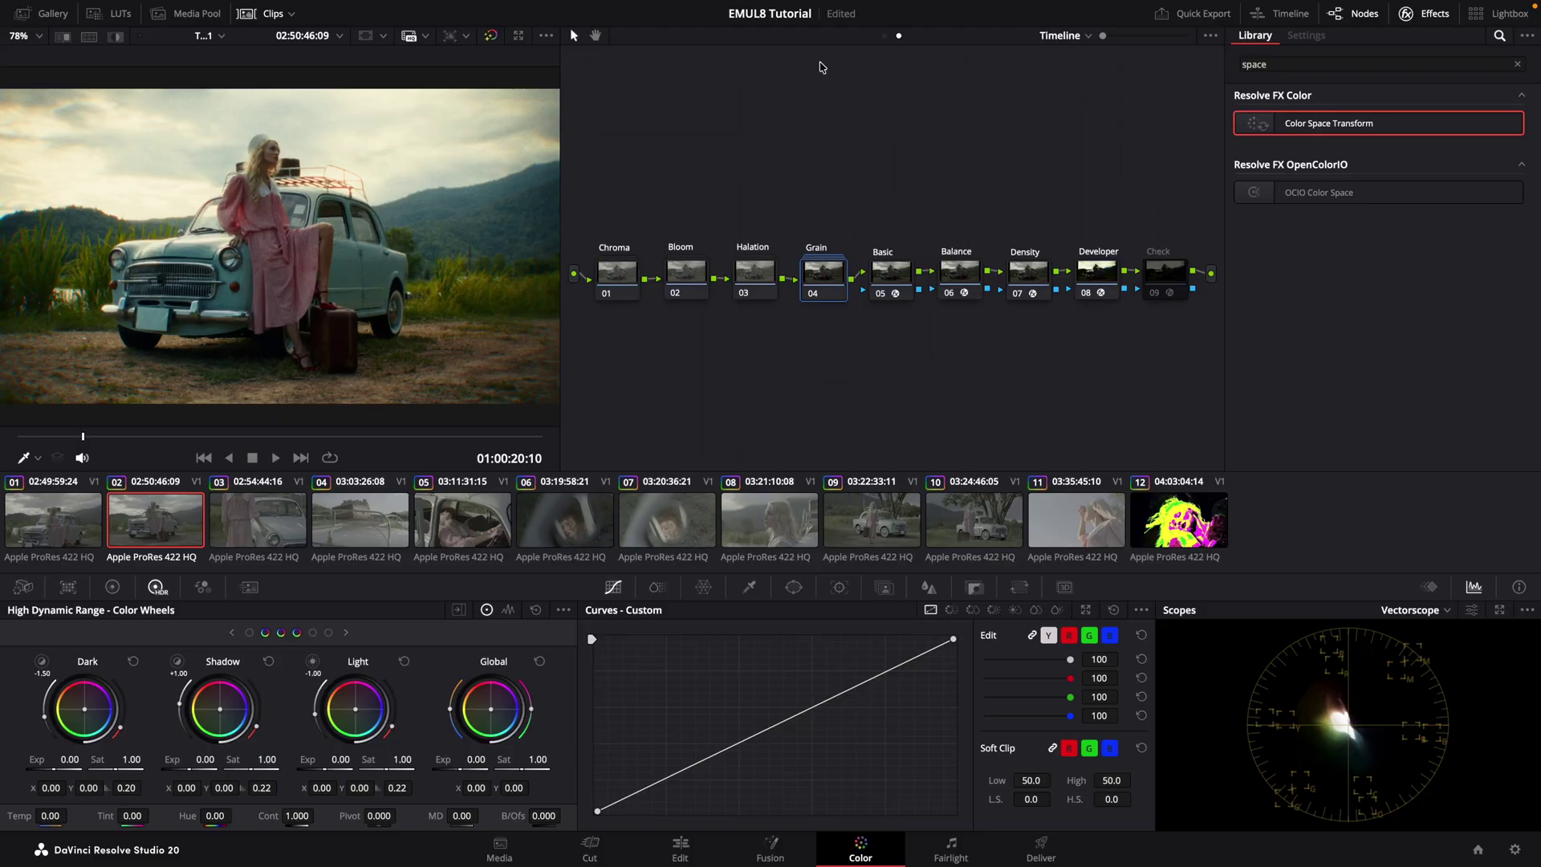
# In the Clip node tree, set the Basic node's Exposure to -0.349 and zero white balance.
pyautogui.click(886, 36)
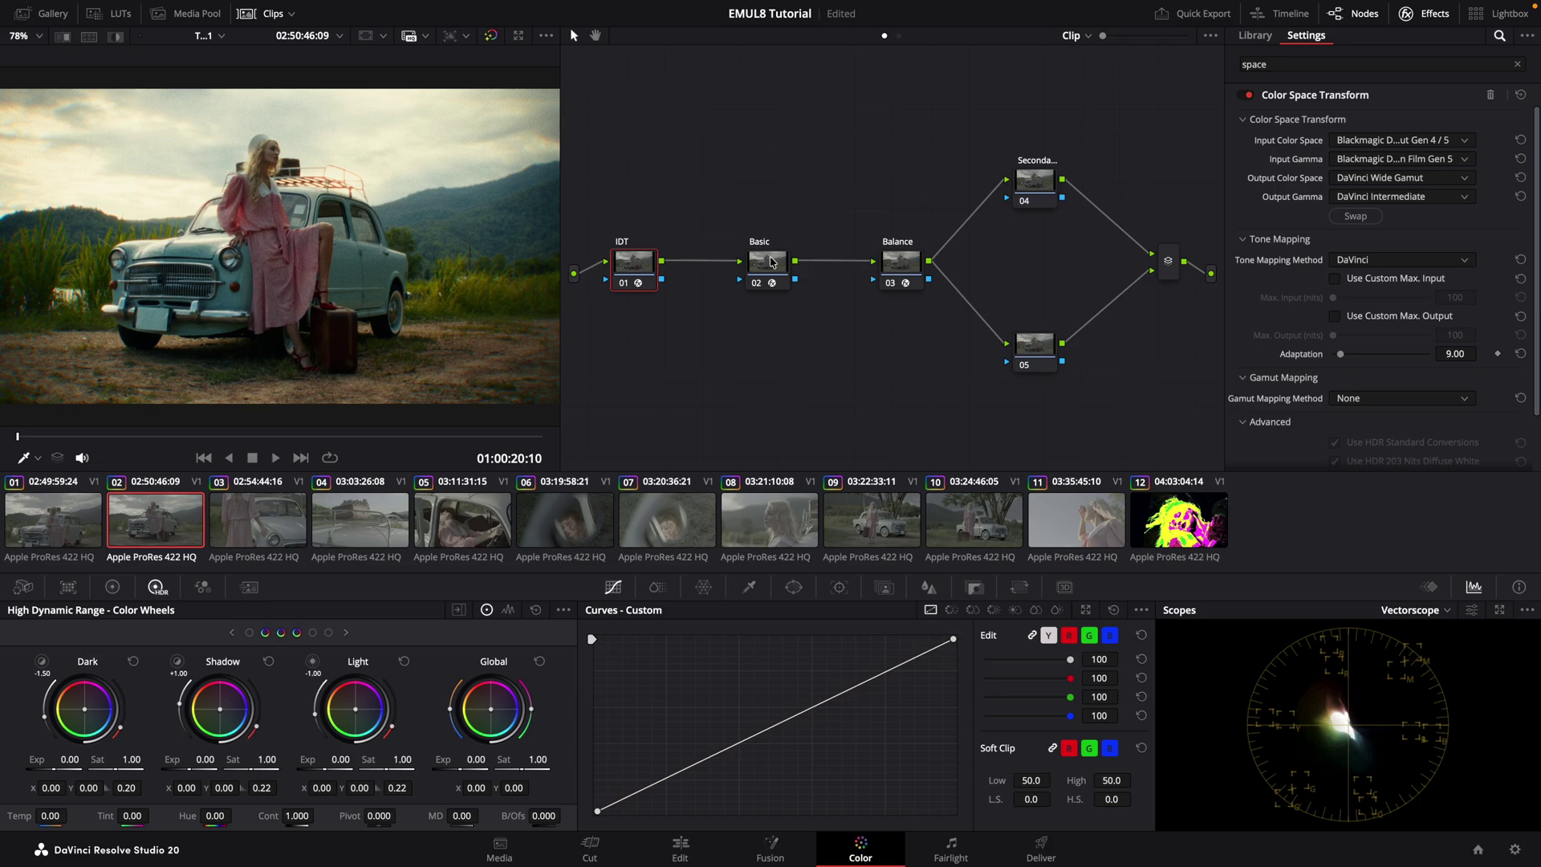
pyautogui.click(770, 263)
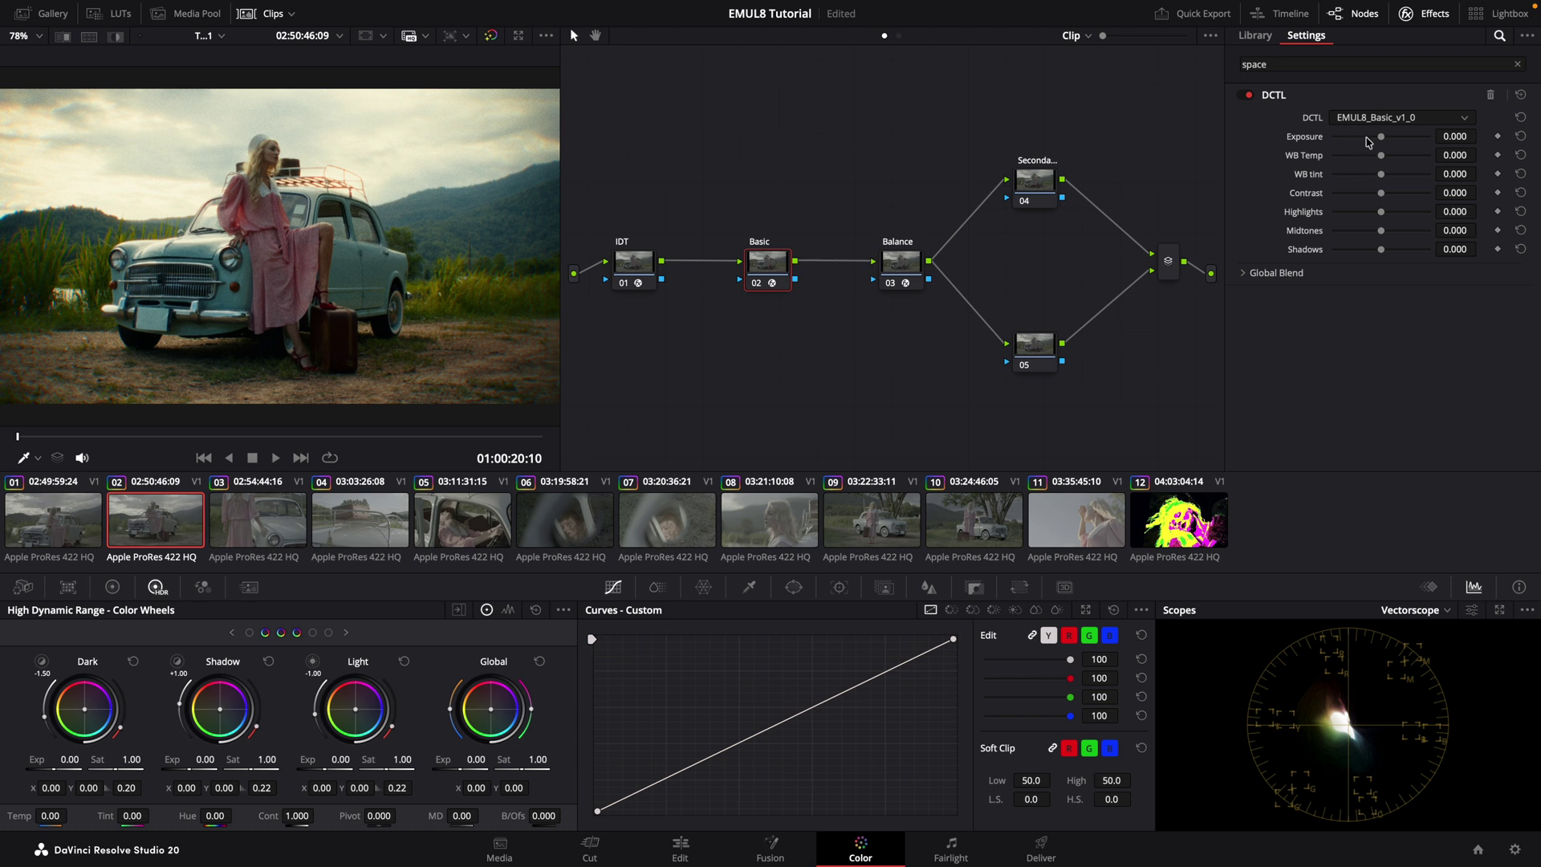
pyautogui.moveTo(1381, 138); pyautogui.dragTo(1377, 174)
pyautogui.doubleClick(1473, 155)
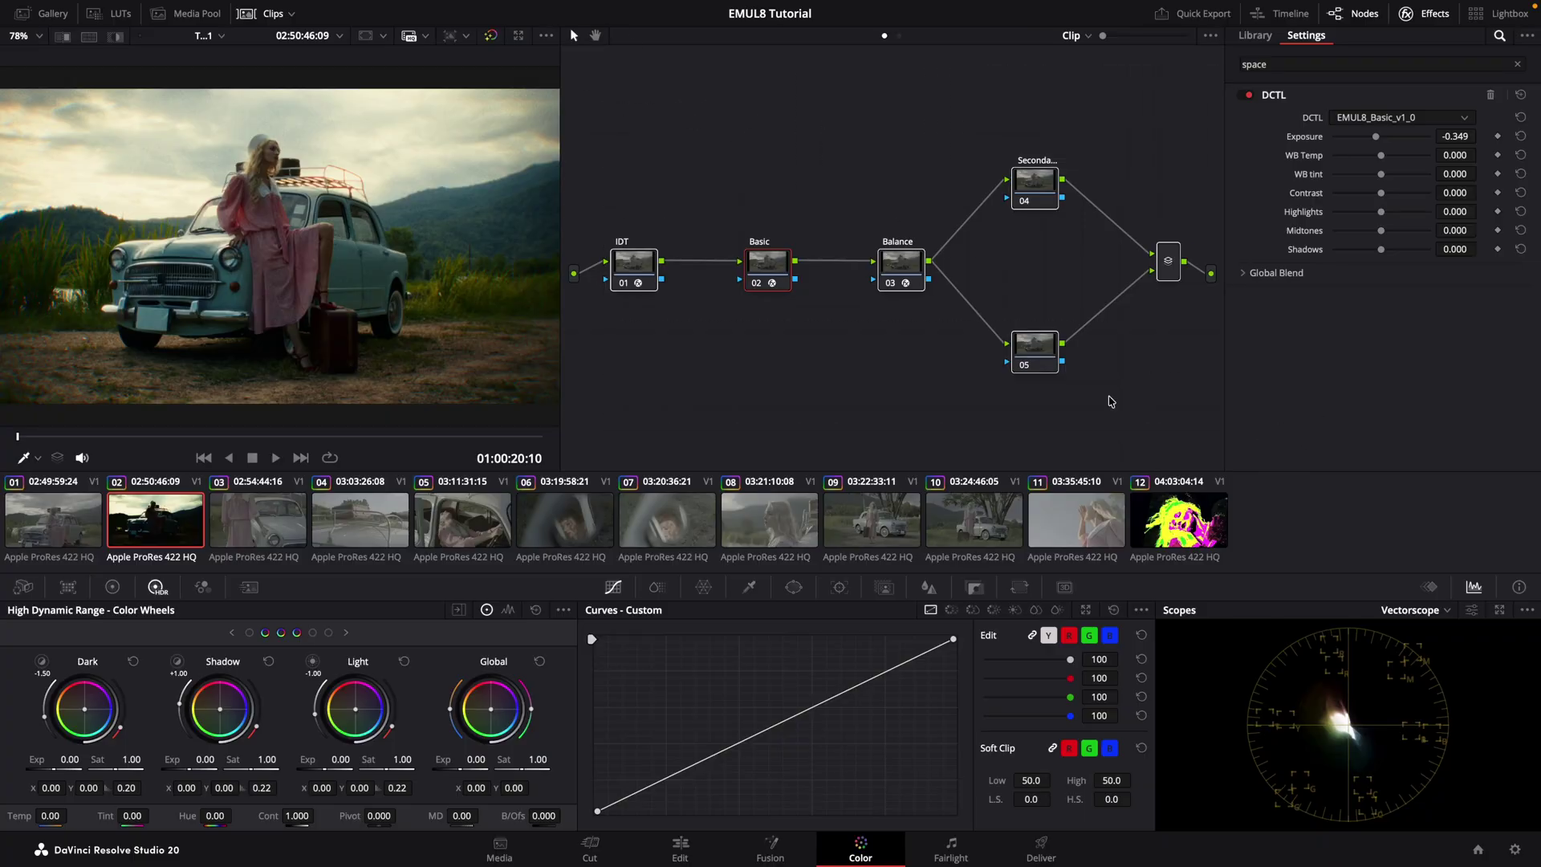
pyautogui.click(1038, 343)
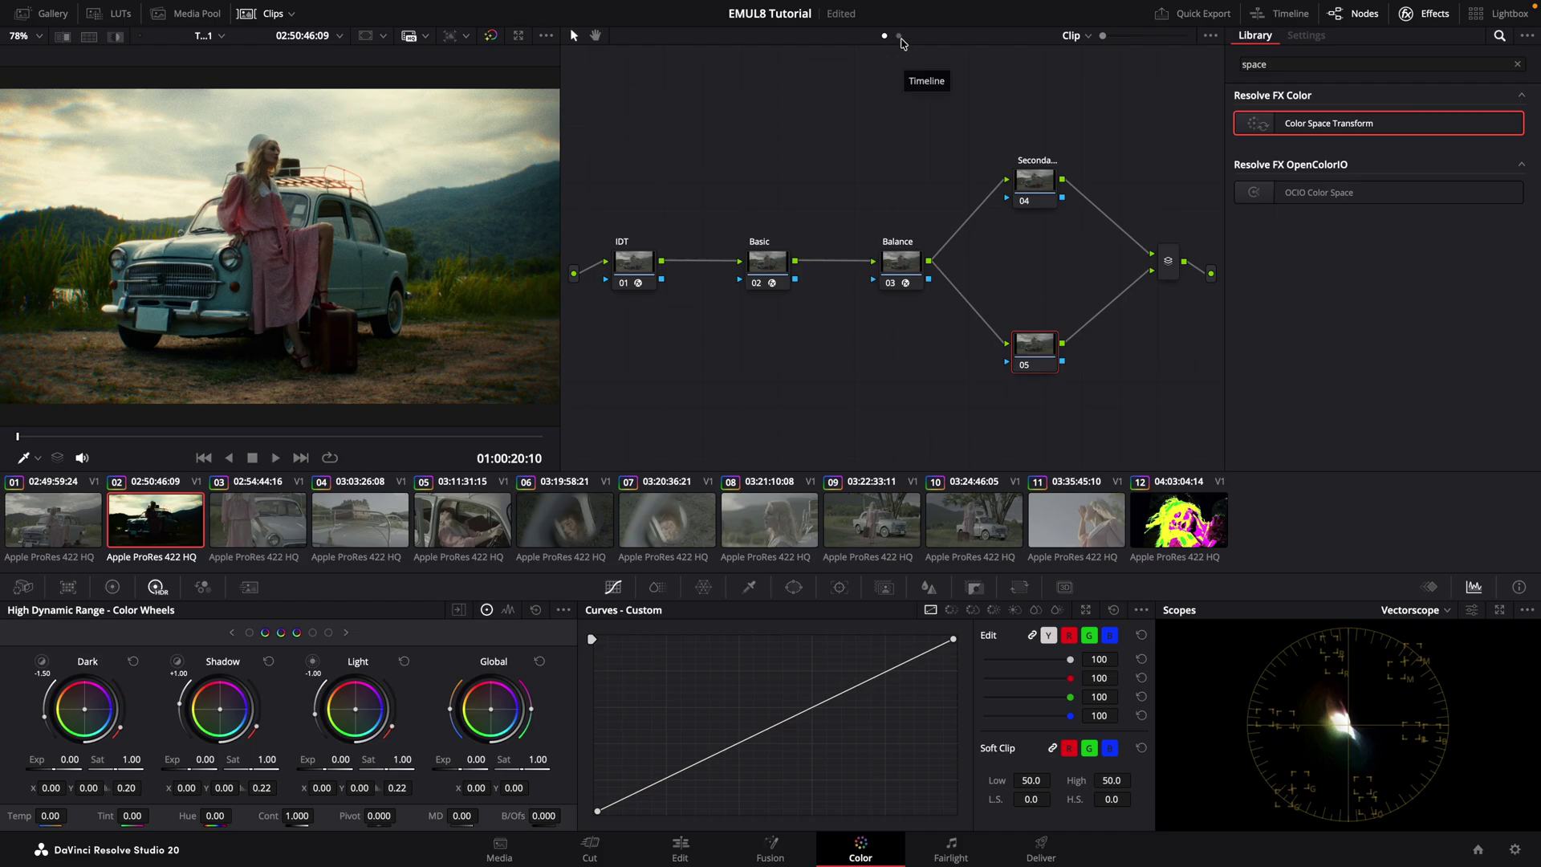
# Compare the Anderson and Fincher looks on the Developer node, then apply Metropolis.
pyautogui.click(770, 264)
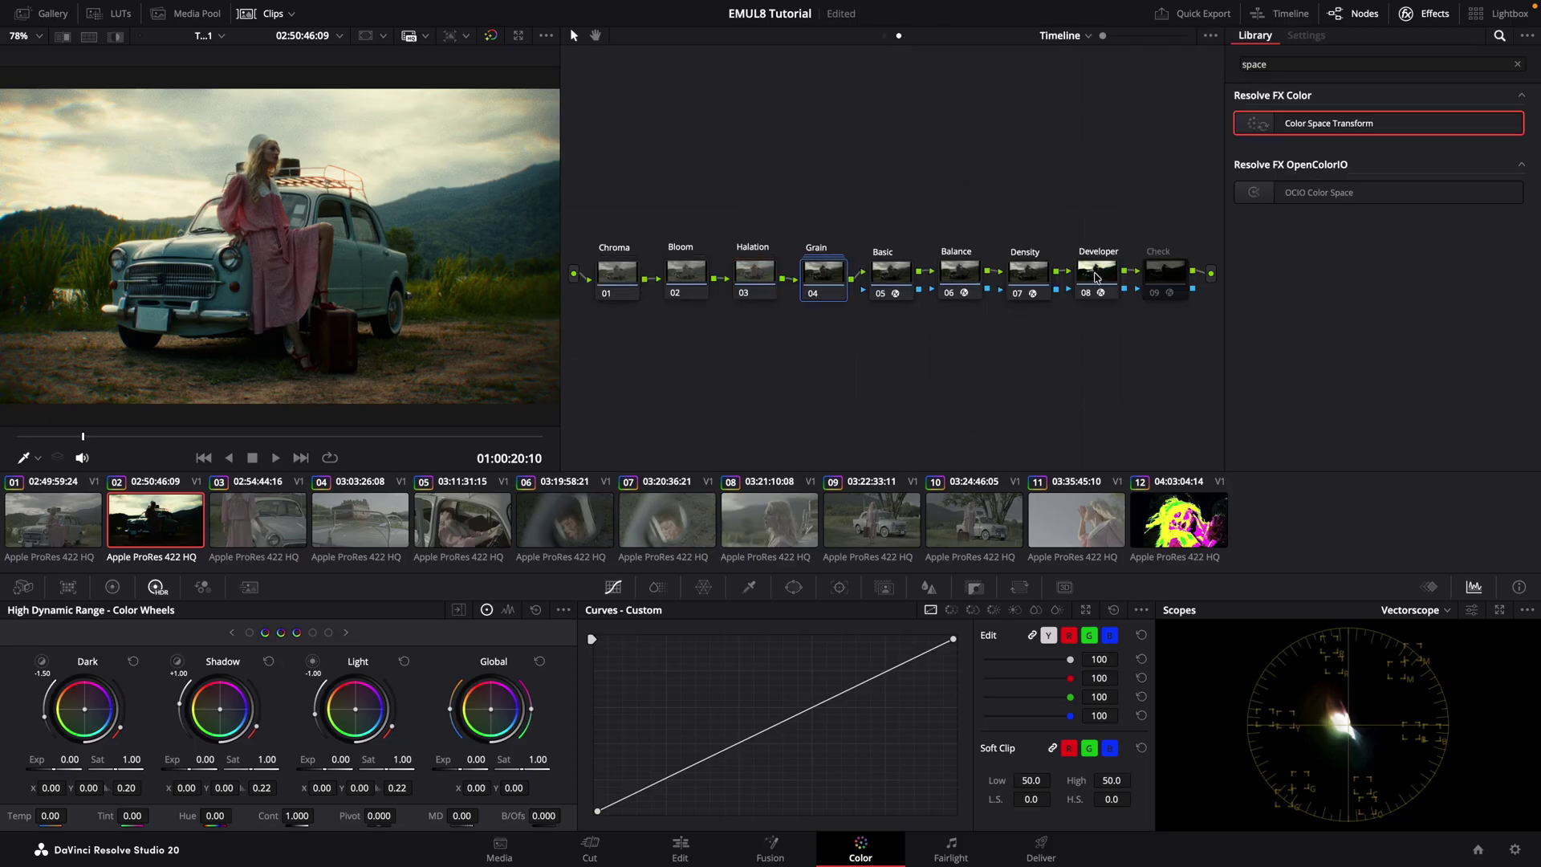
pyautogui.click(1095, 277)
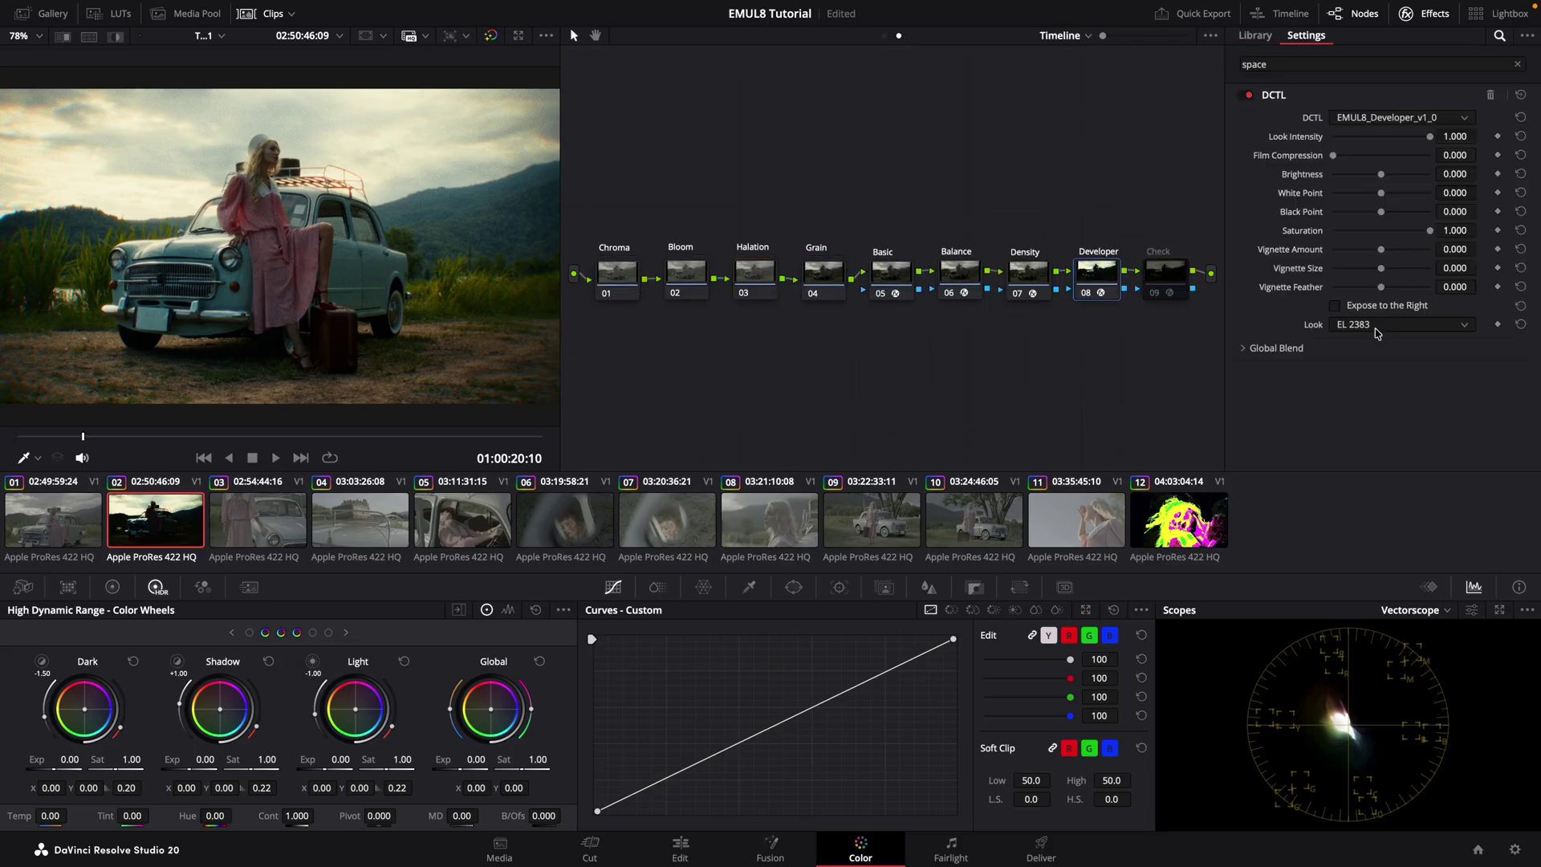
pyautogui.click(1375, 329)
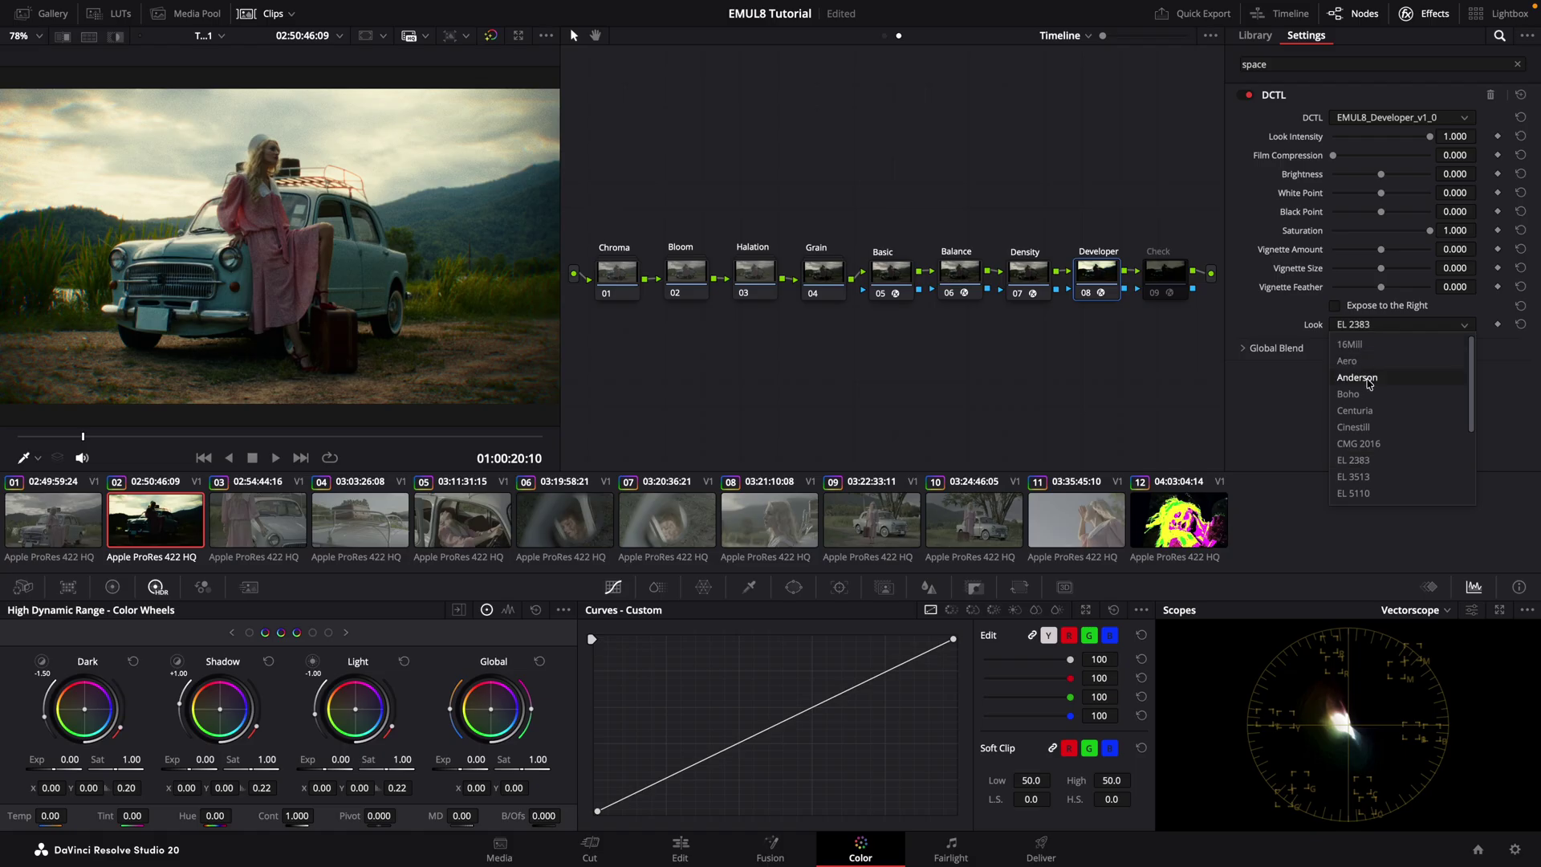
pyautogui.click(1368, 377)
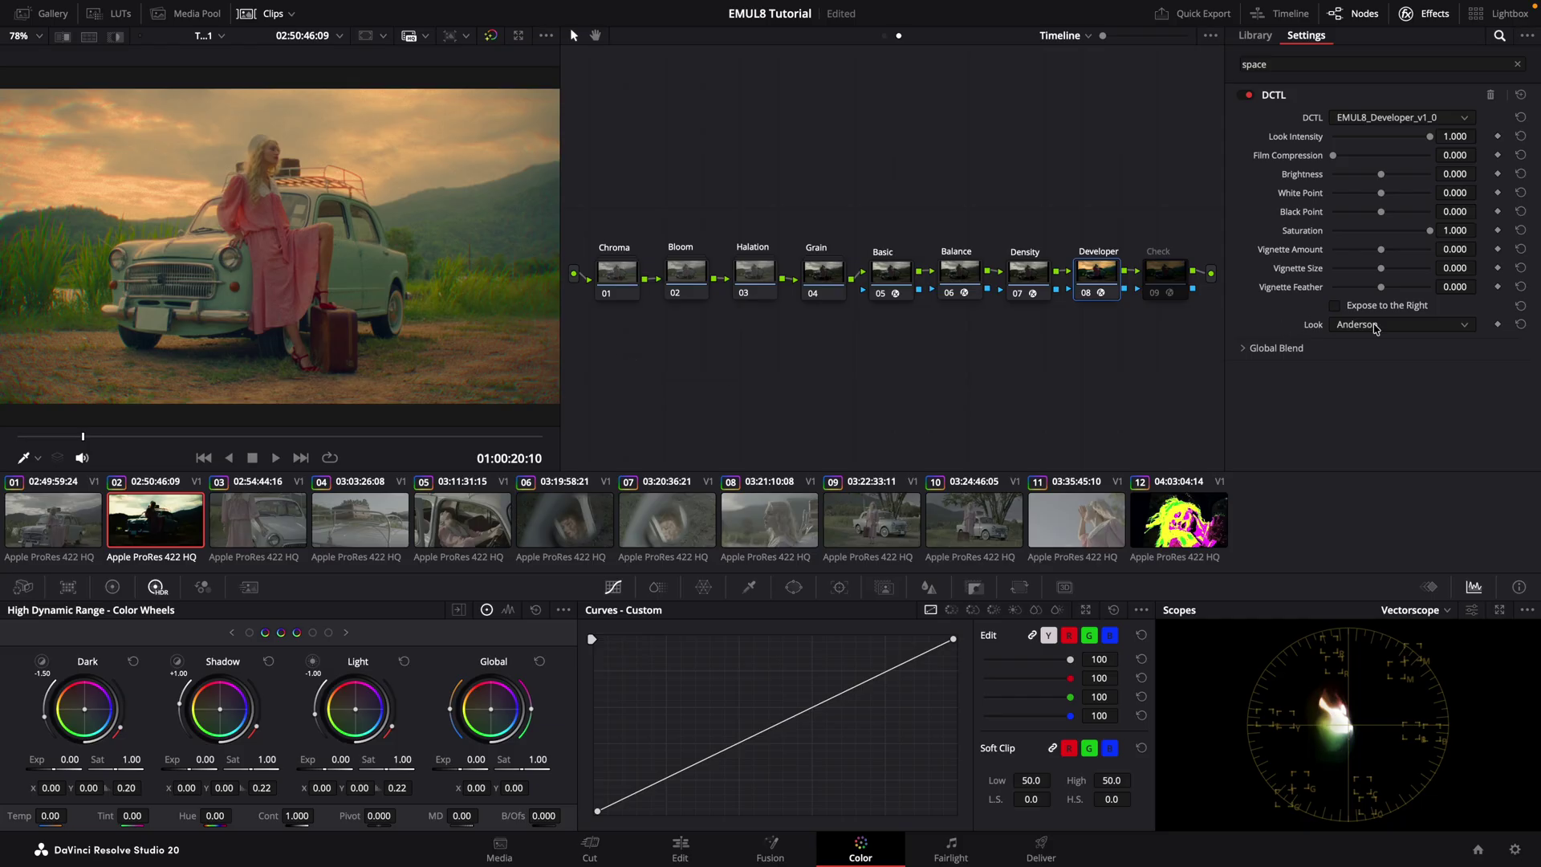
pyautogui.click(1374, 325)
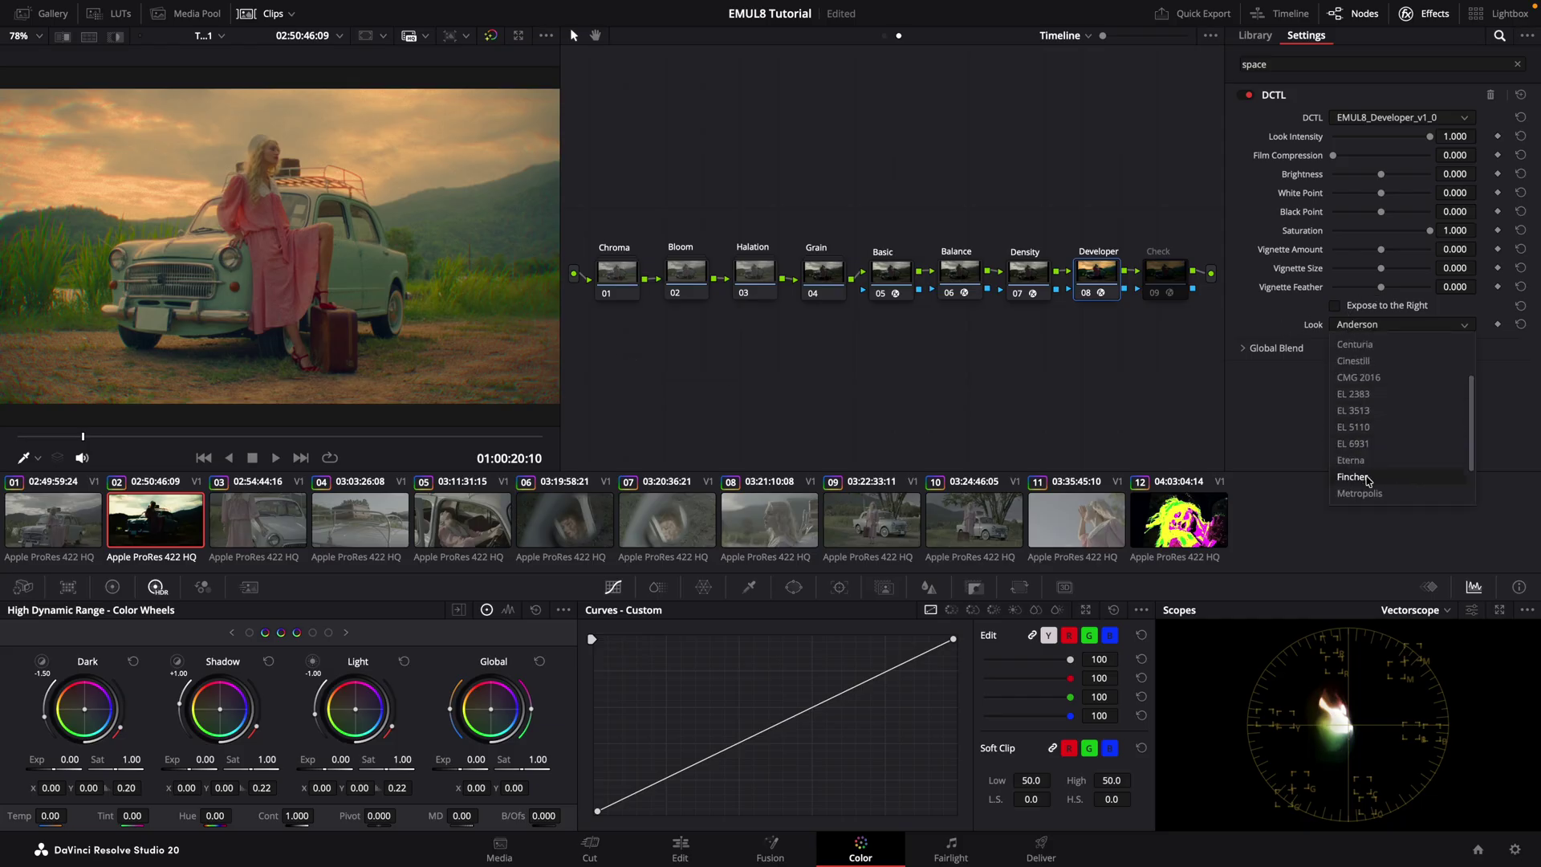
pyautogui.click(1368, 478)
pyautogui.click(1382, 329)
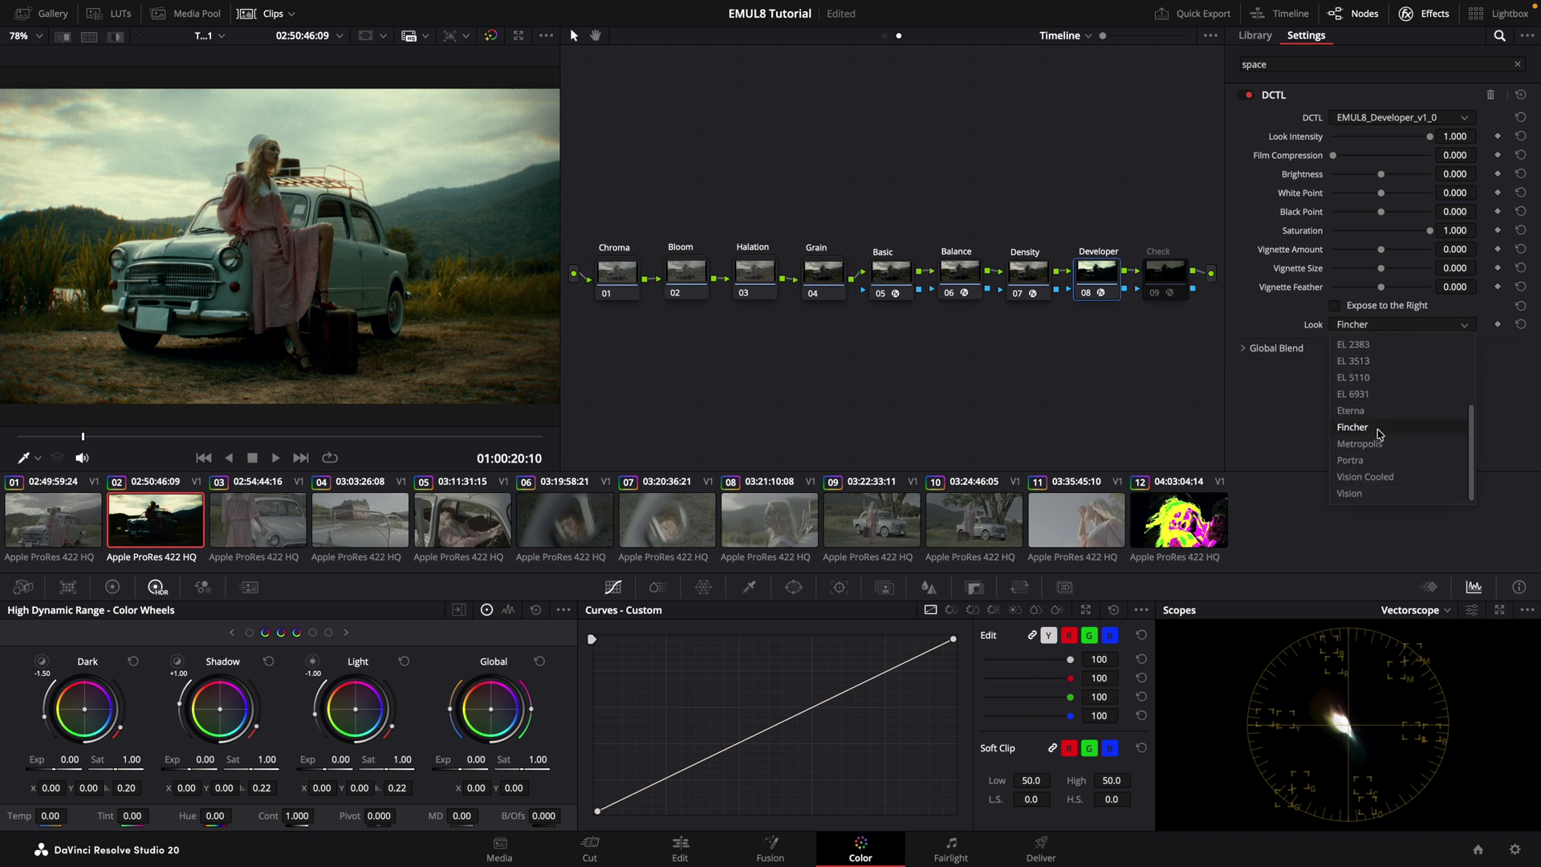
pyautogui.click(1377, 446)
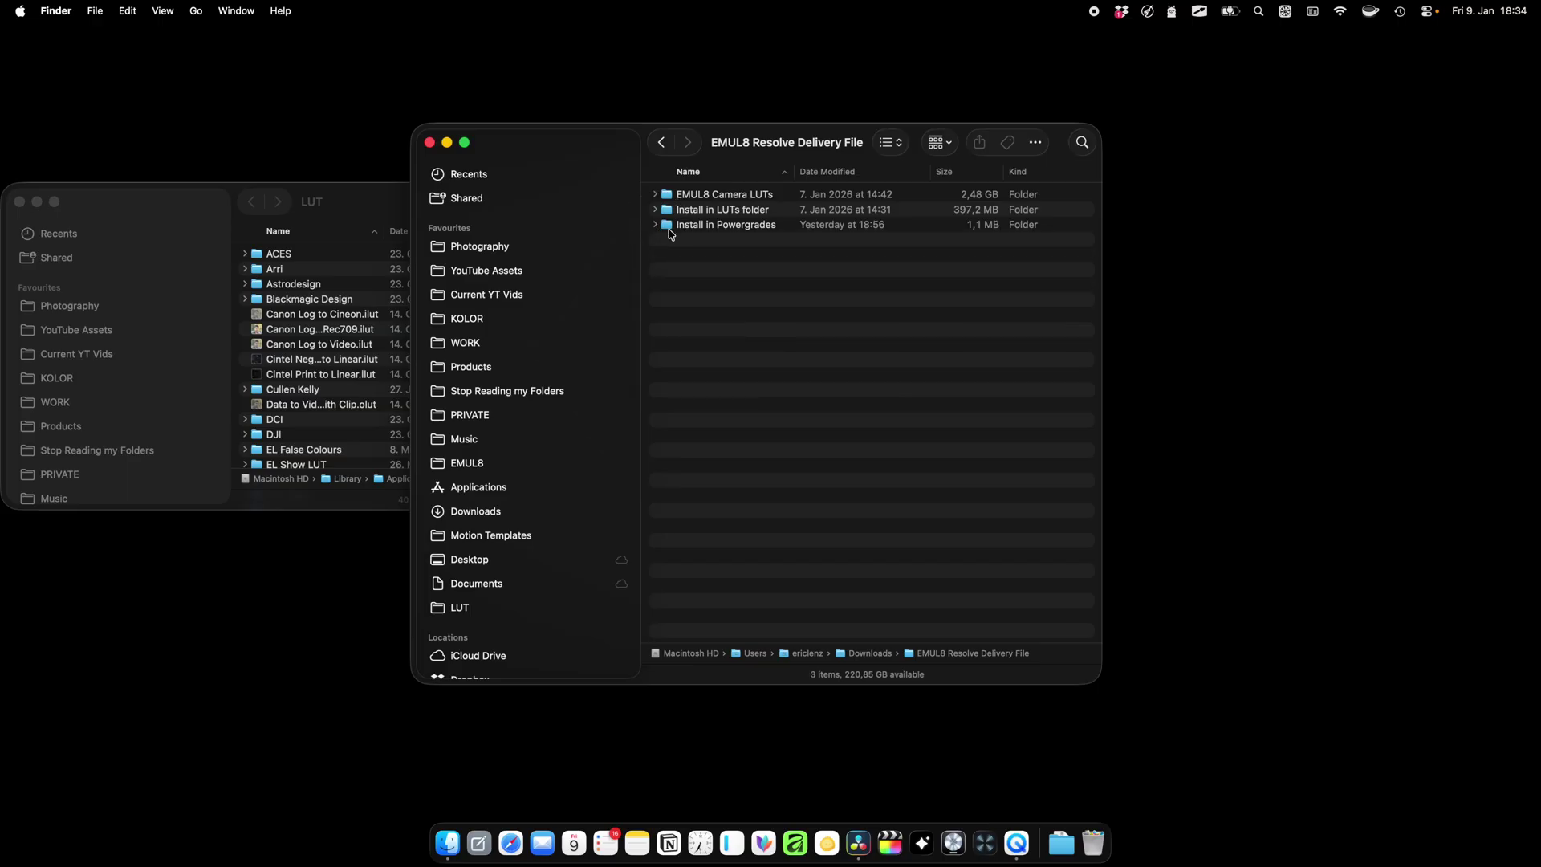
# Expand EMUL8 Camera LUTs and Camera LUTs v1.1 to list the film-stock folders.
pyautogui.click(734, 199)
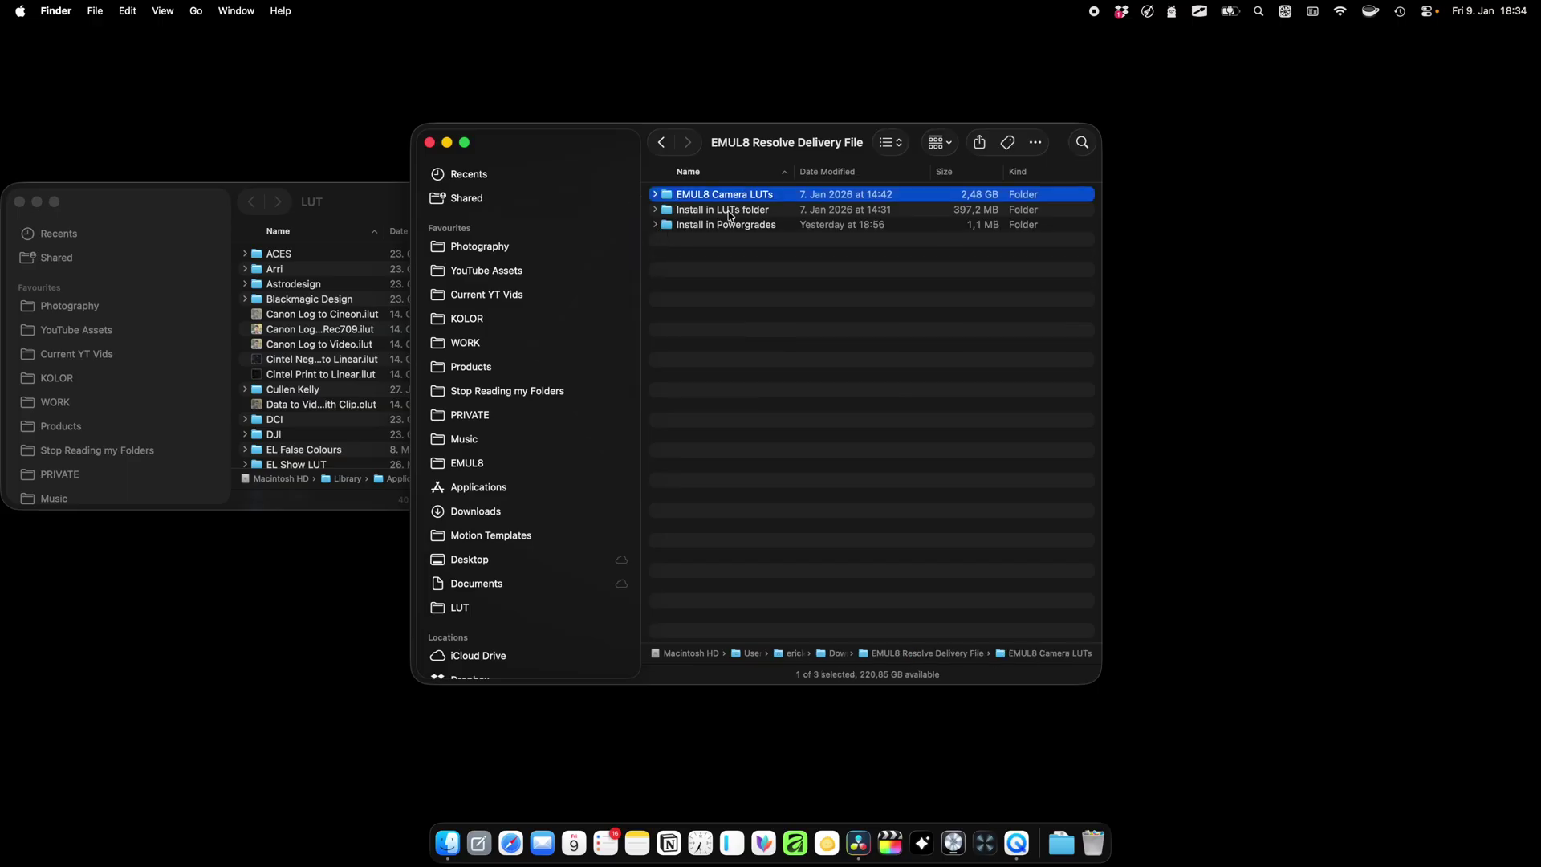
pyautogui.click(655, 195)
pyautogui.click(673, 224)
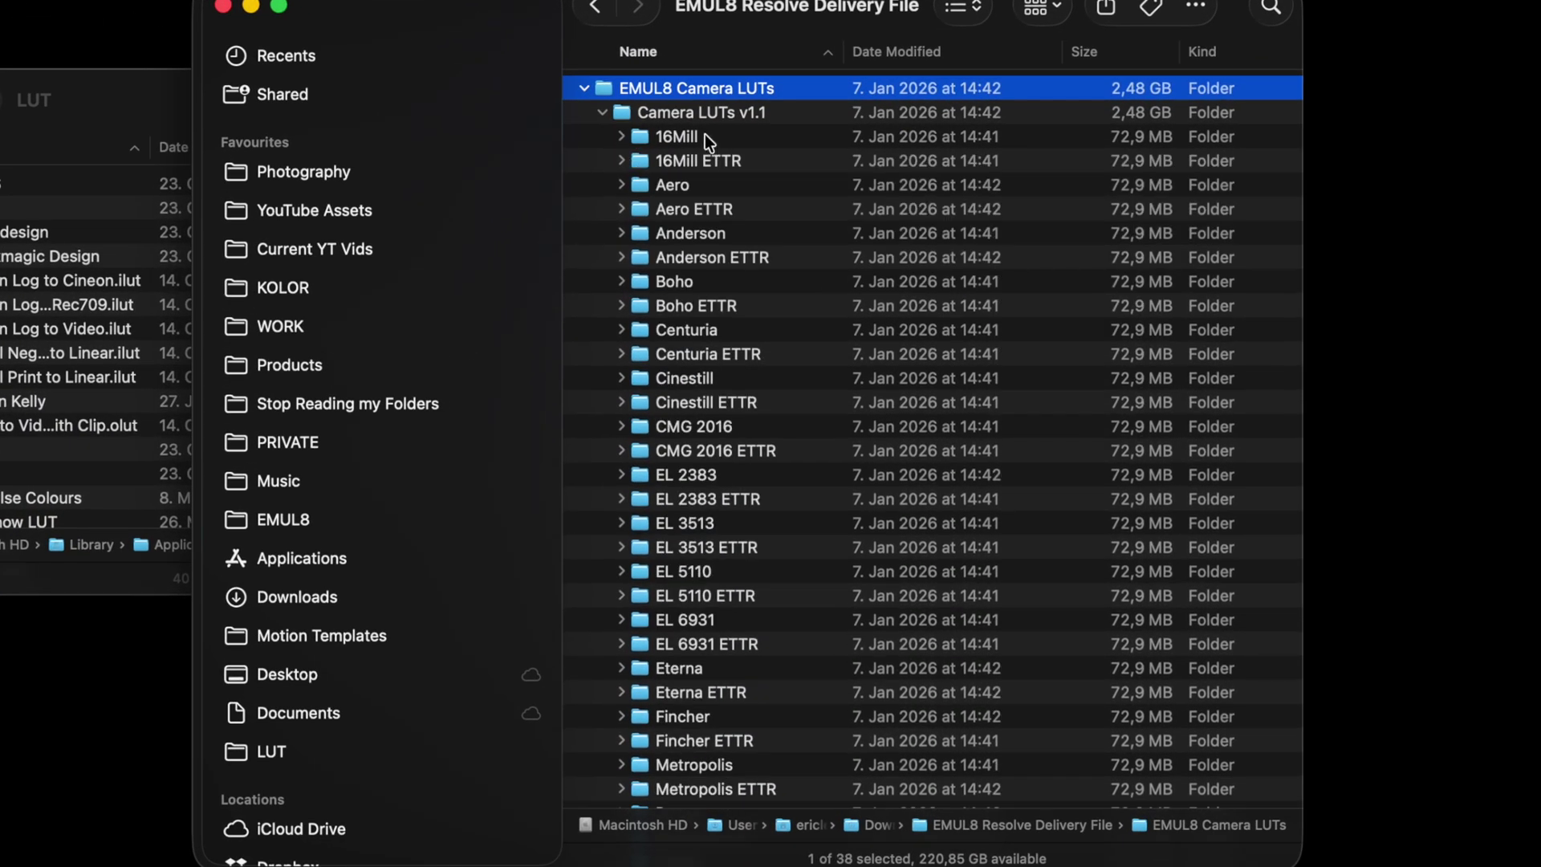
pyautogui.click(706, 140)
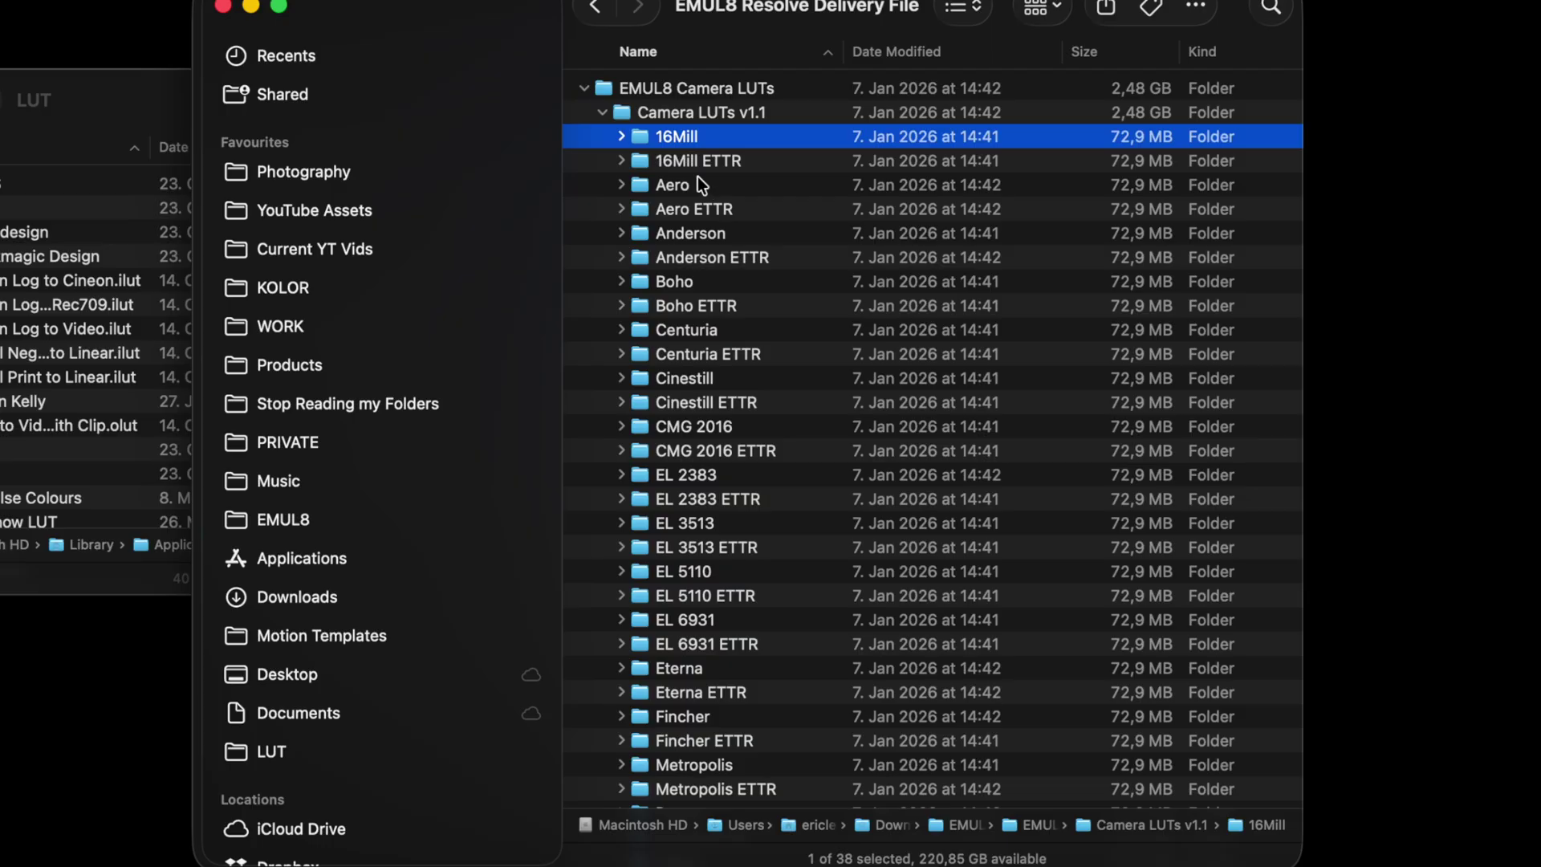
pyautogui.click(752, 164)
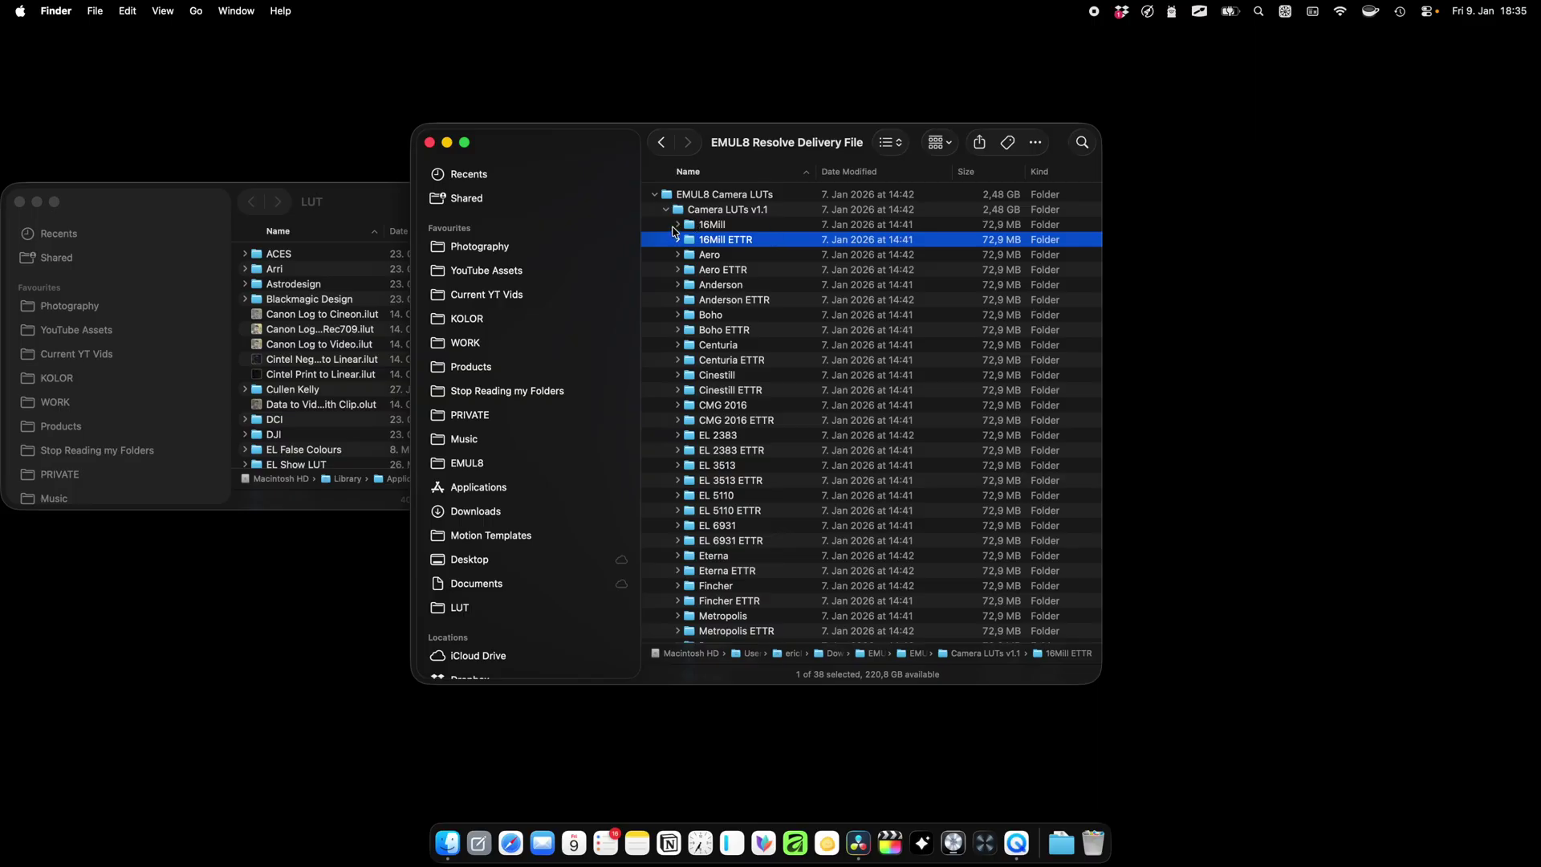
# Expand 16Mill to view its camera subfolders such as Apple, then collapse it.
pyautogui.click(677, 225)
pyautogui.click(732, 241)
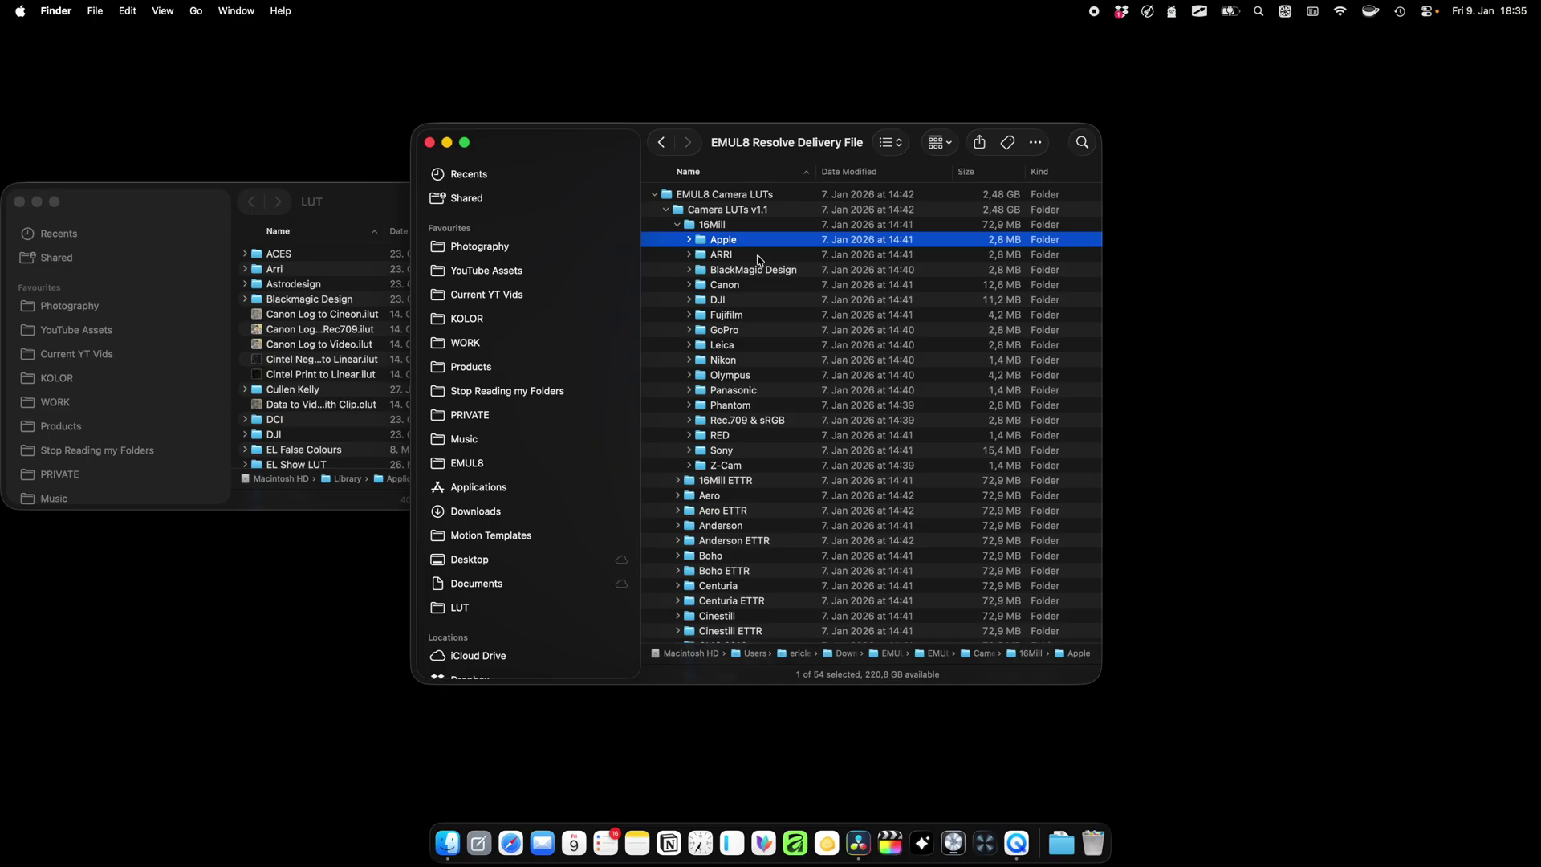
pyautogui.click(677, 225)
pyautogui.click(691, 242)
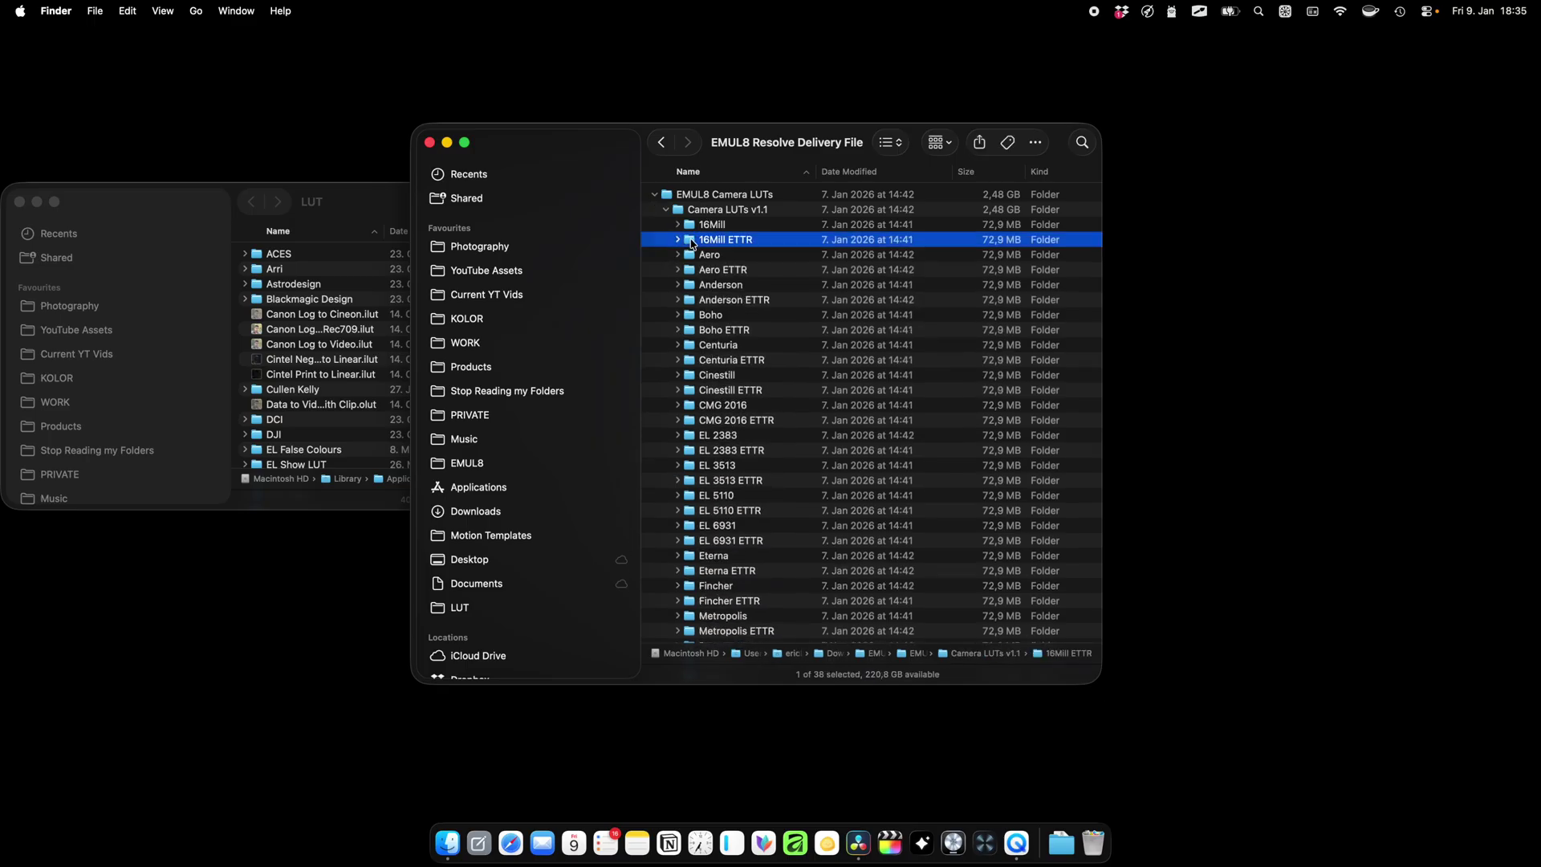